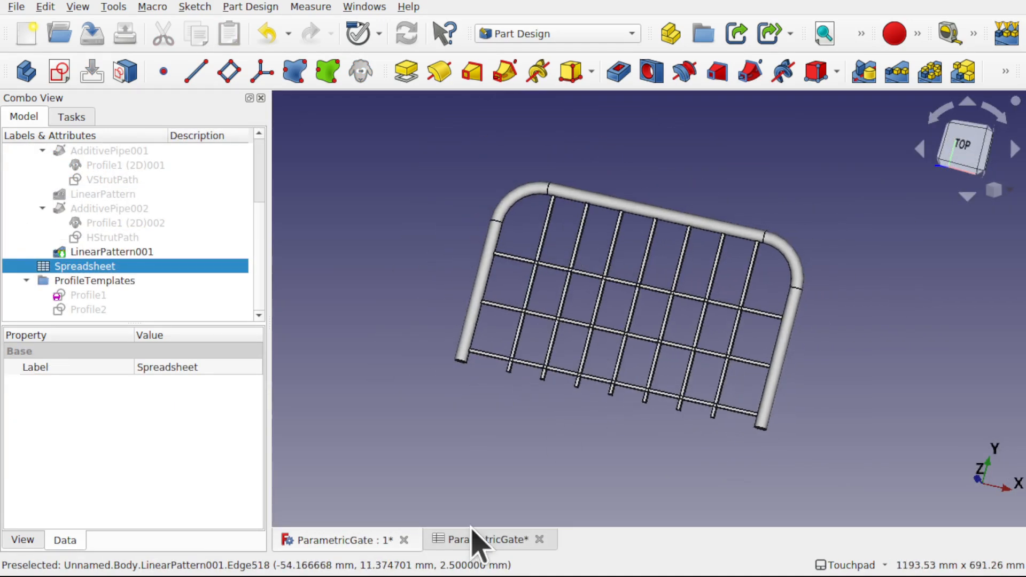
Set HCount to 10 in the ParametricGate spreadsheet
left_click(483, 539)
double_click(452, 253)
type("10")
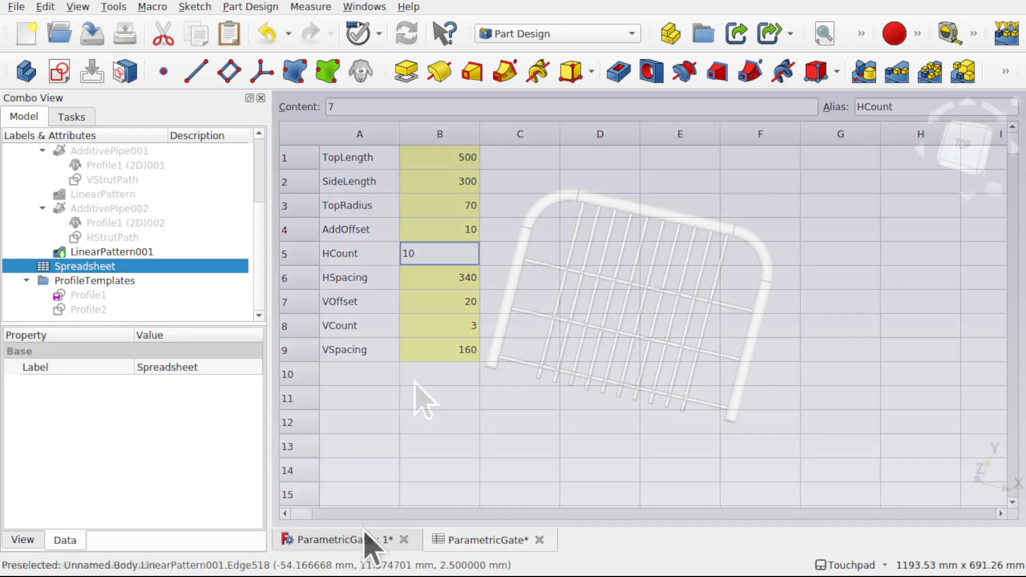
Replace the circle in the Profile1 template sketch with a hexagon centred on the origin and return to the gate model
double_click(102, 309)
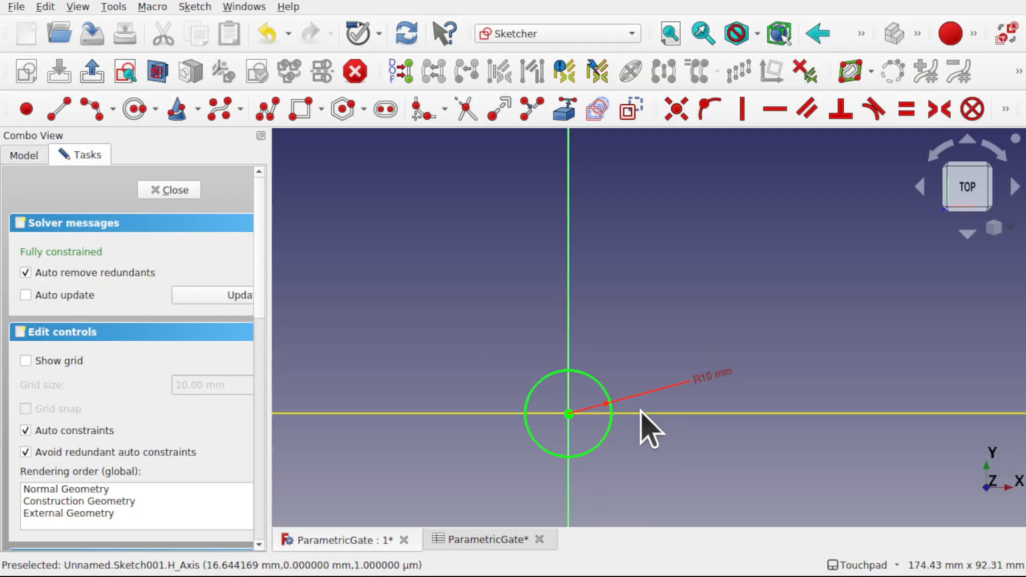
left_click_drag(486, 336, 631, 483)
key("Delete")
left_click(343, 111)
left_click(568, 413)
left_click(587, 429)
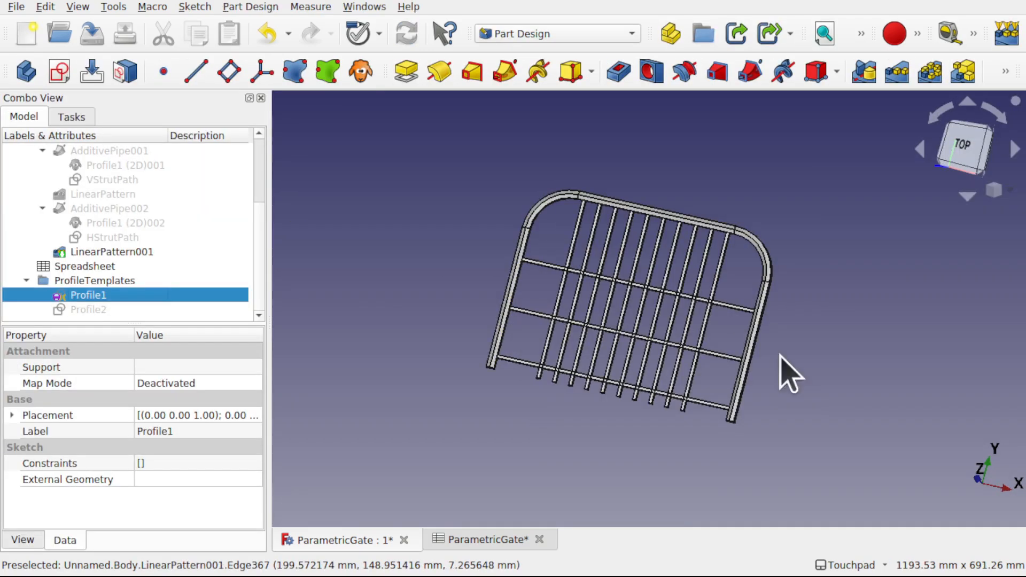
scroll(768, 343, "up", 3)
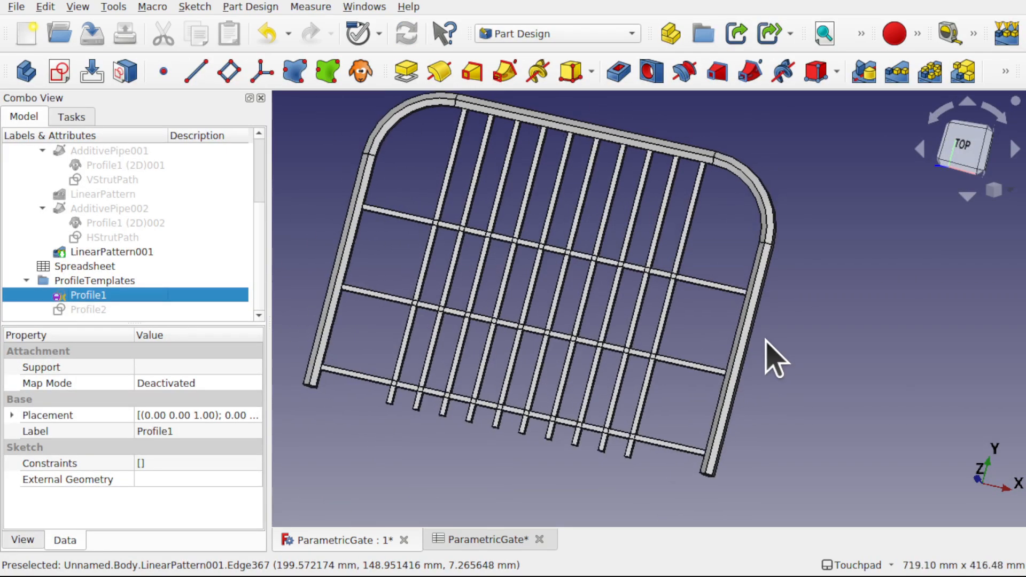
Replace the existing geometry in the Profile2 template sketch with a slot placed from the origin
double_click(93, 311)
scroll(549, 478, "up", 10)
left_click_drag(511, 301, 594, 399)
key("Delete")
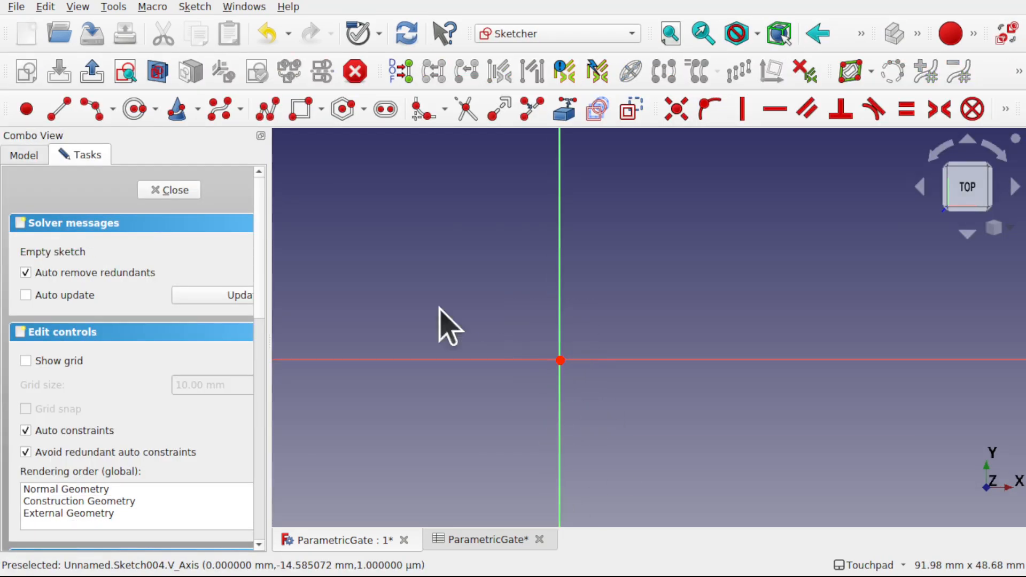
left_click(386, 109)
left_click(559, 360)
left_click(587, 372)
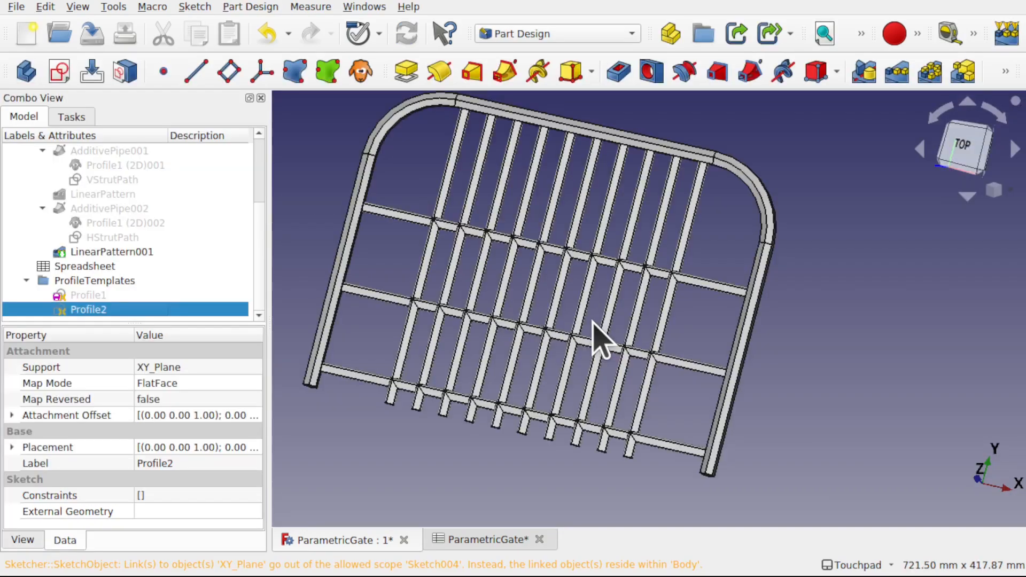
left_click_drag(517, 401, 577, 321, "shift")
scroll(523, 414, "up", 5)
left_click_drag(523, 414, 559, 468, "shift")
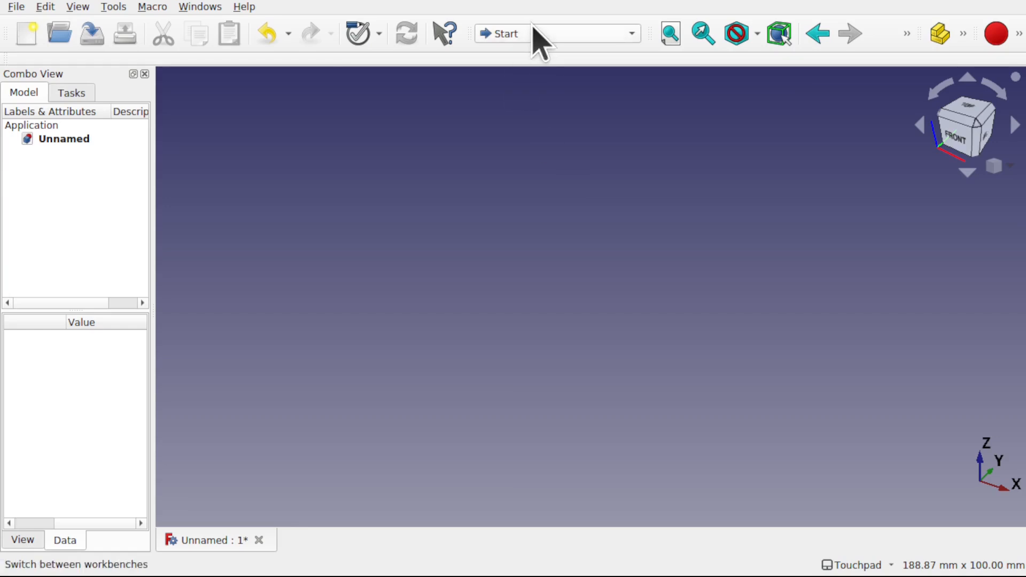
Switch to the Sketcher workbench and create a new sketch on the XY-Plane with a 0 mm offset
left_click(540, 33)
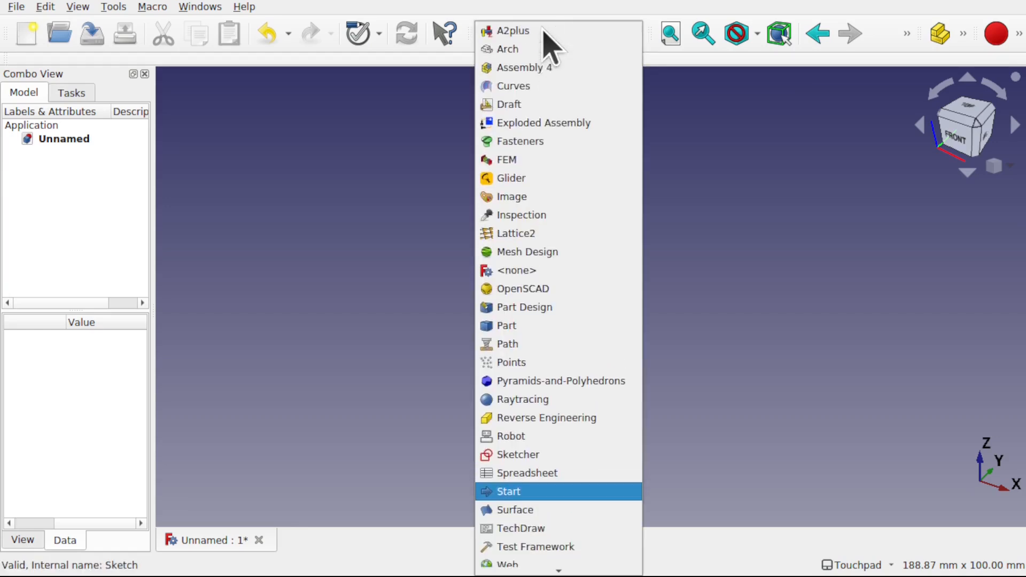
left_click(583, 455)
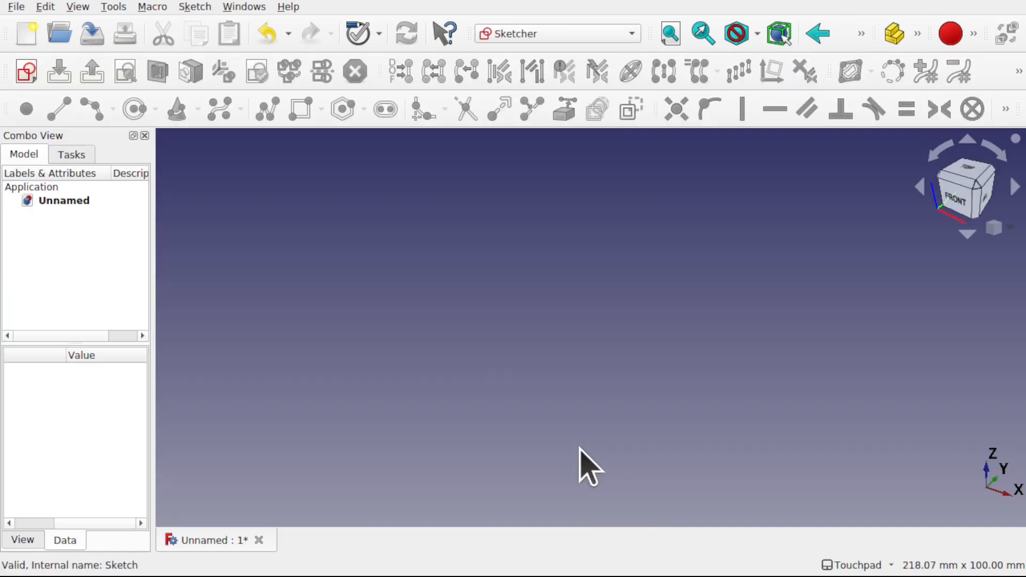
left_click(29, 79)
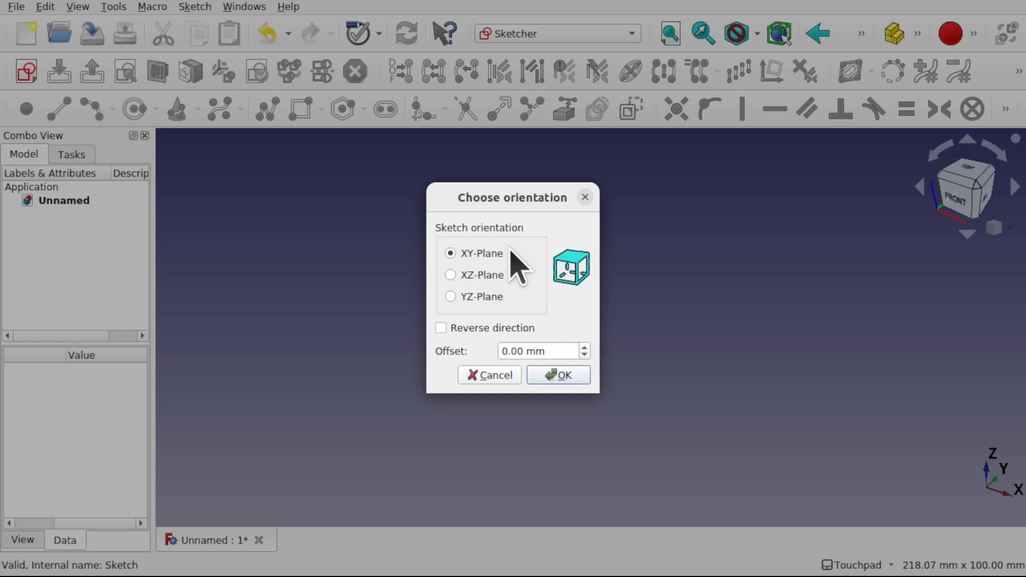
left_click(562, 377)
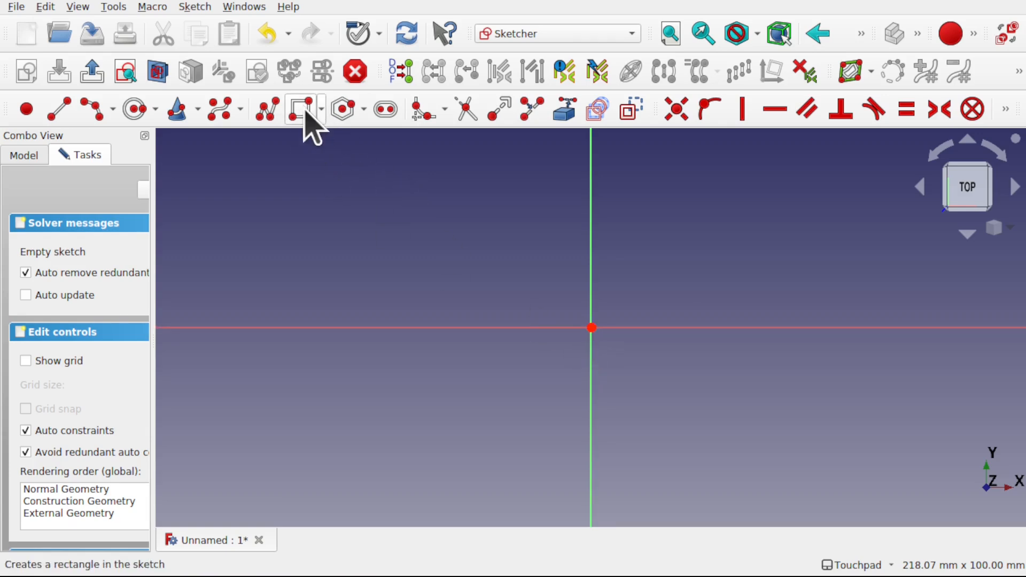
Sketch a rounded rectangle around the origin
left_click(320, 112)
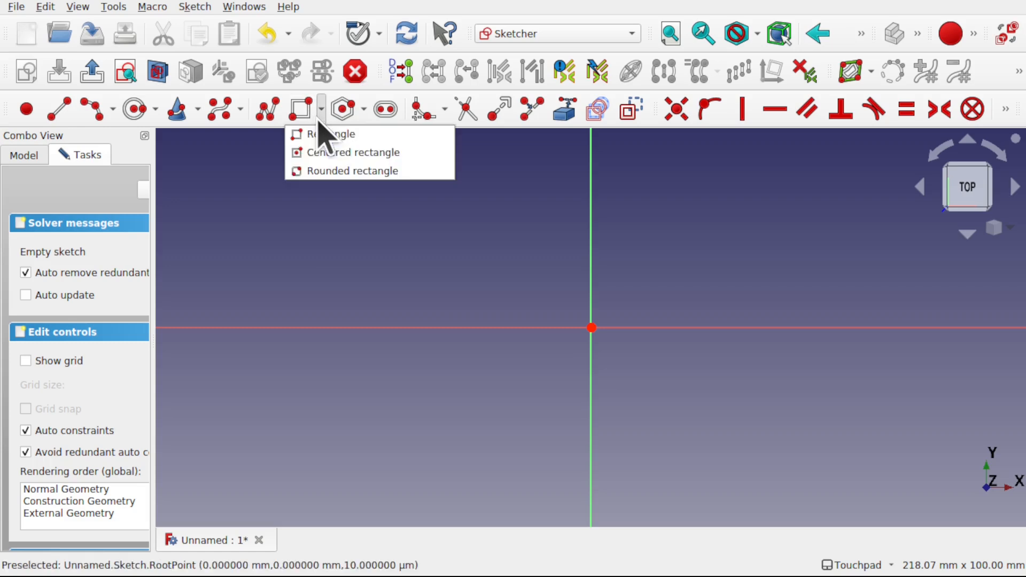
left_click(369, 171)
left_click(537, 286)
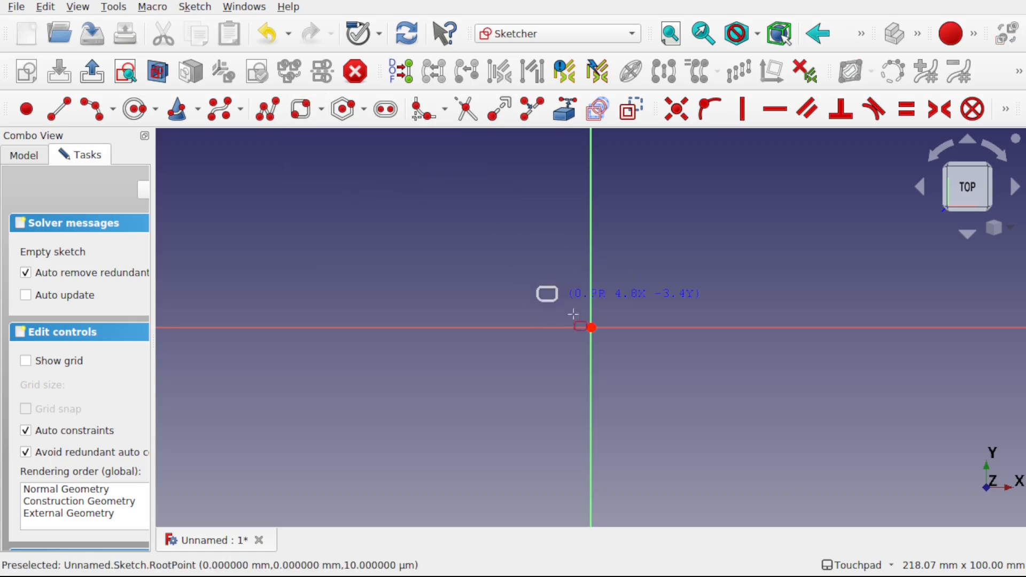
left_click(649, 385)
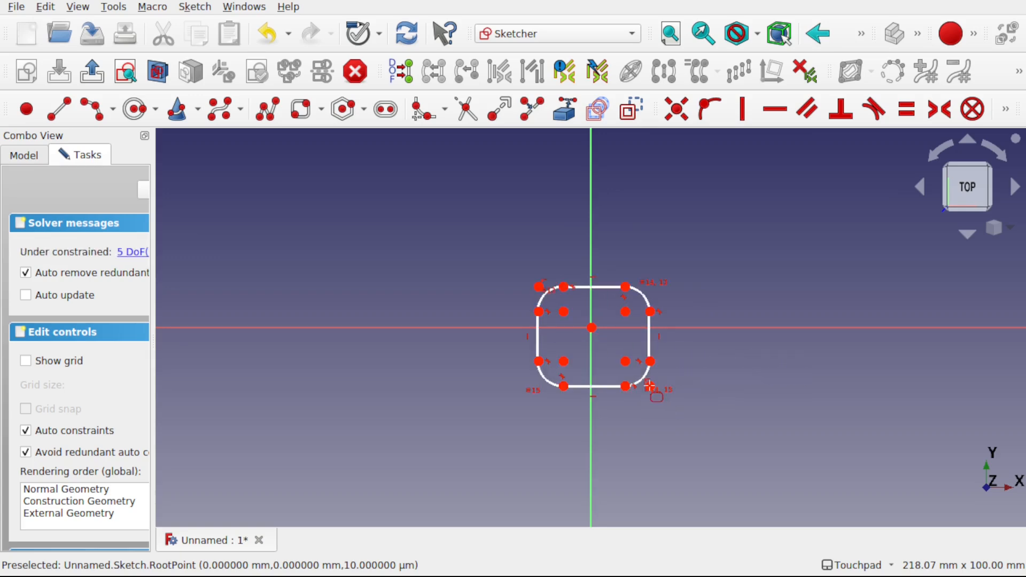
Constrain two diagonally opposite corner arc centres symmetric about the origin and enlarge the rounded rectangle freehand
left_click(564, 361)
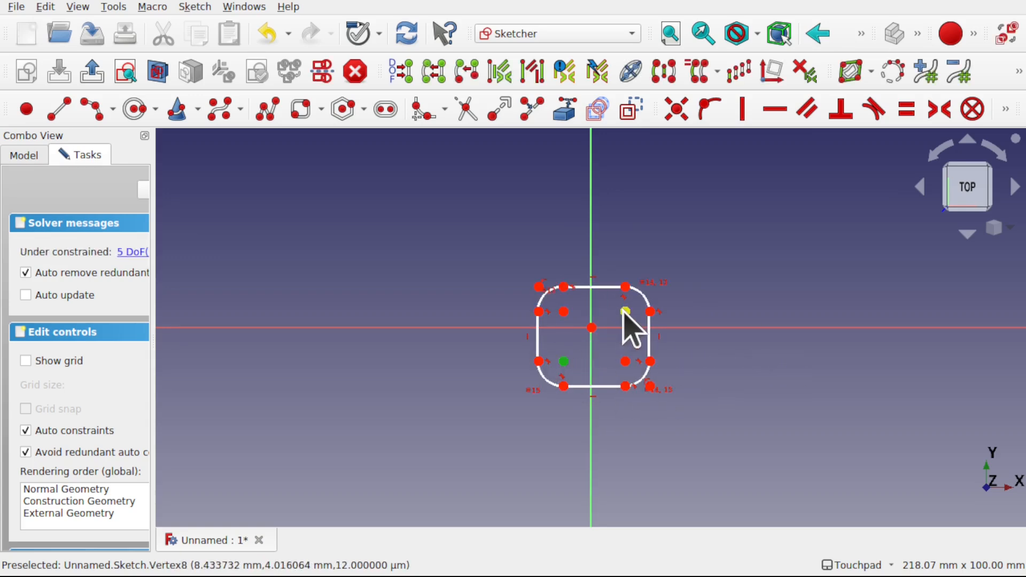
left_click(625, 312)
left_click(591, 328)
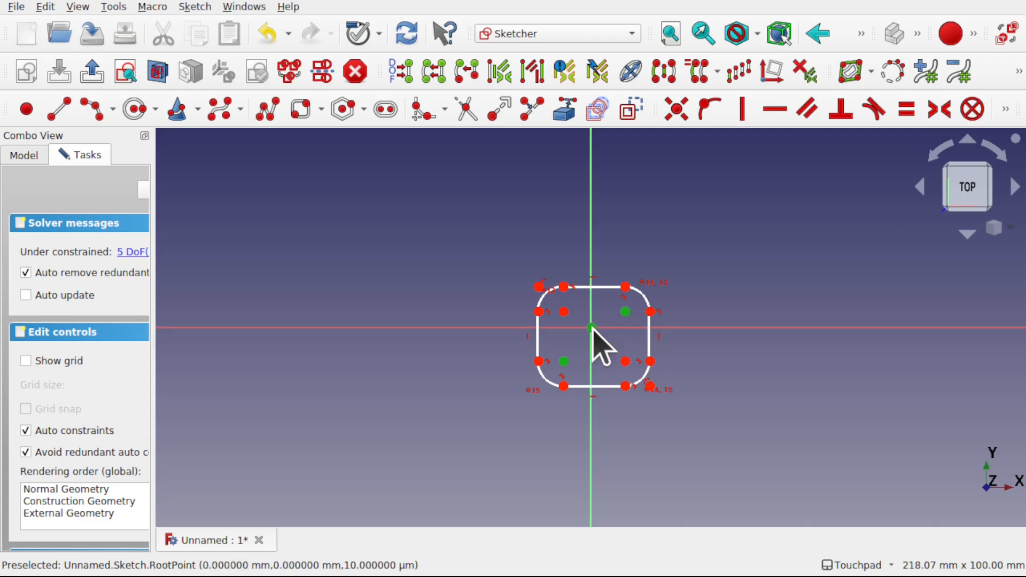
left_click(943, 119)
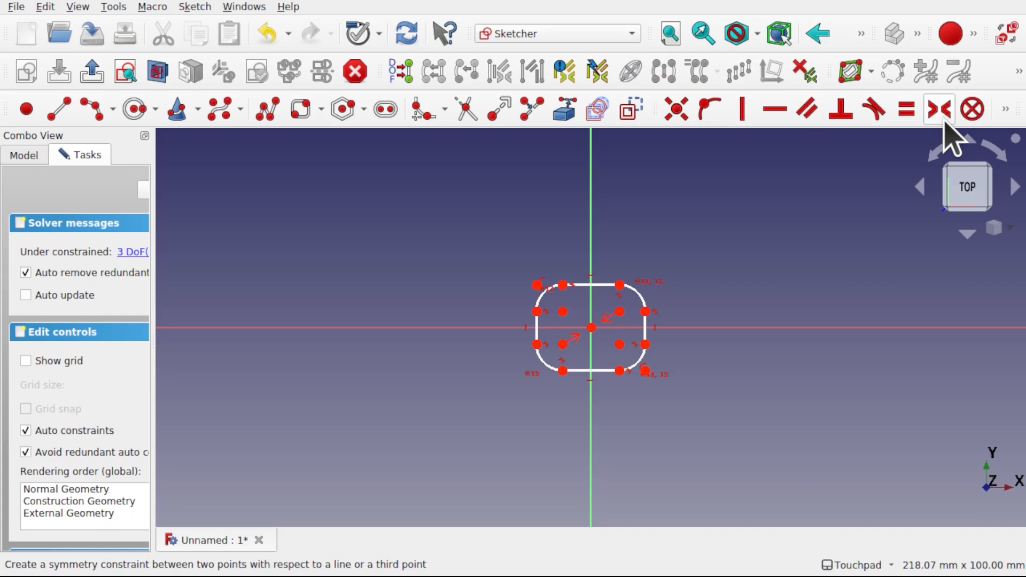
mouse_move(638, 363)
left_mouse_down()
mouse_move(639, 381)
mouse_move(664, 360)
mouse_move(662, 351)
mouse_move(654, 357)
left_mouse_up()
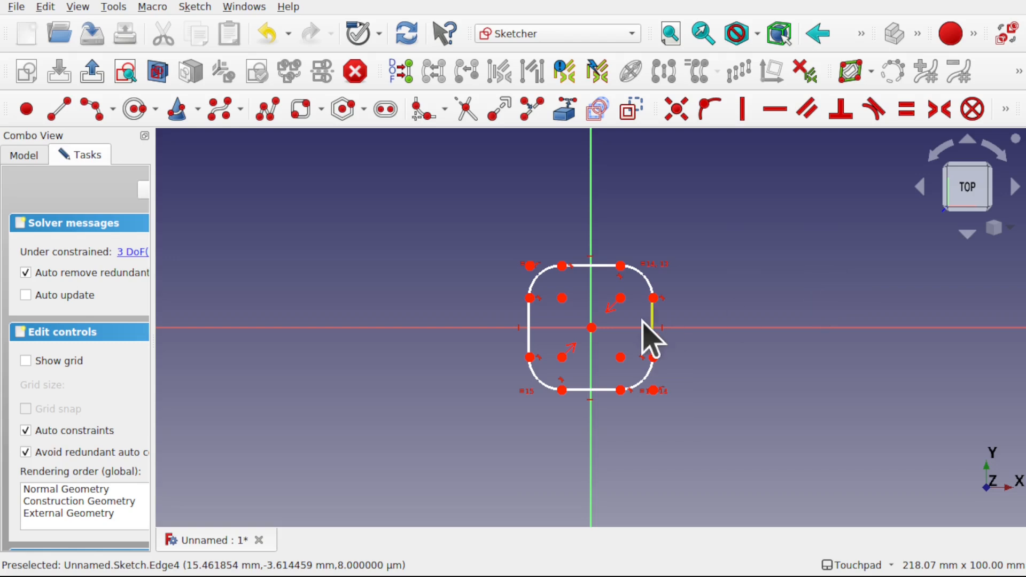
Close the rounded rectangle sketch and rename it Profile1
left_click_drag(152, 217, 223, 223)
left_click(179, 191)
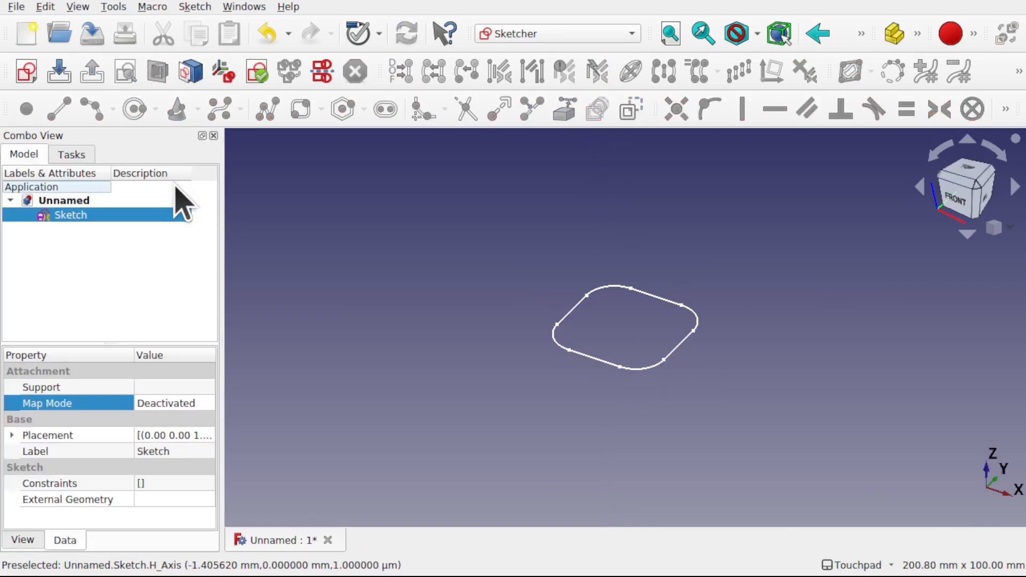
right_click(98, 217)
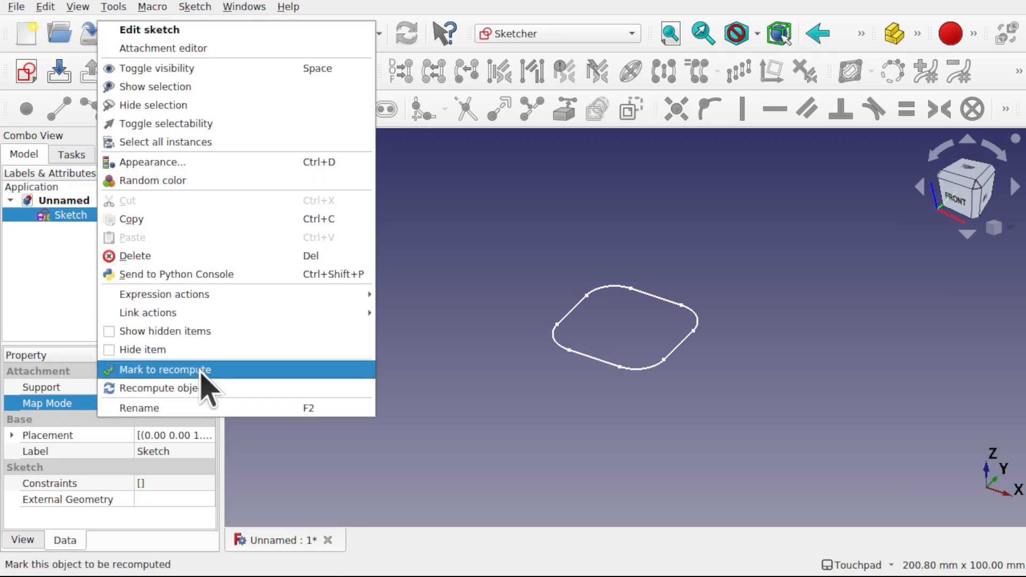
left_click(205, 407)
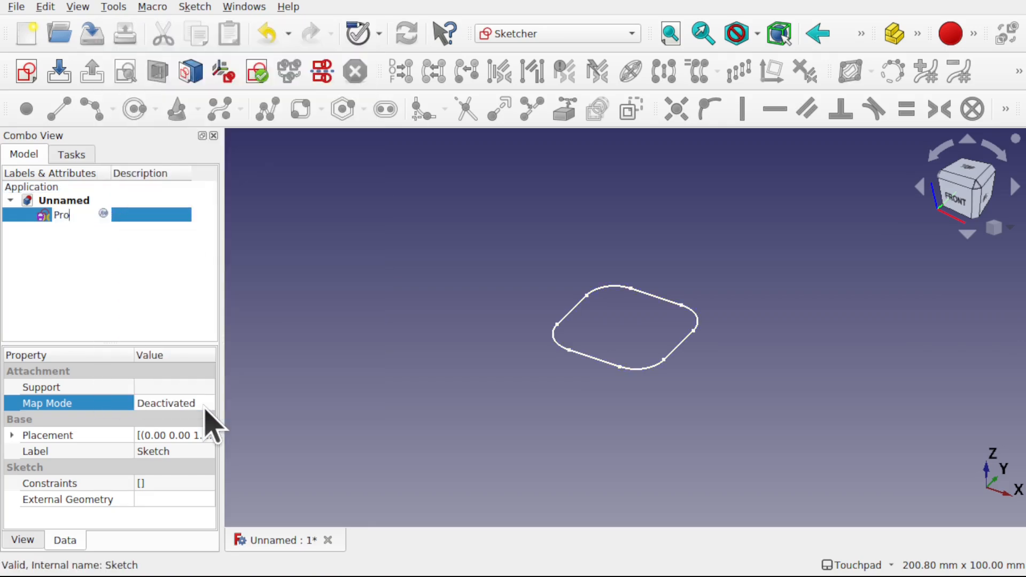
type("Profile1")
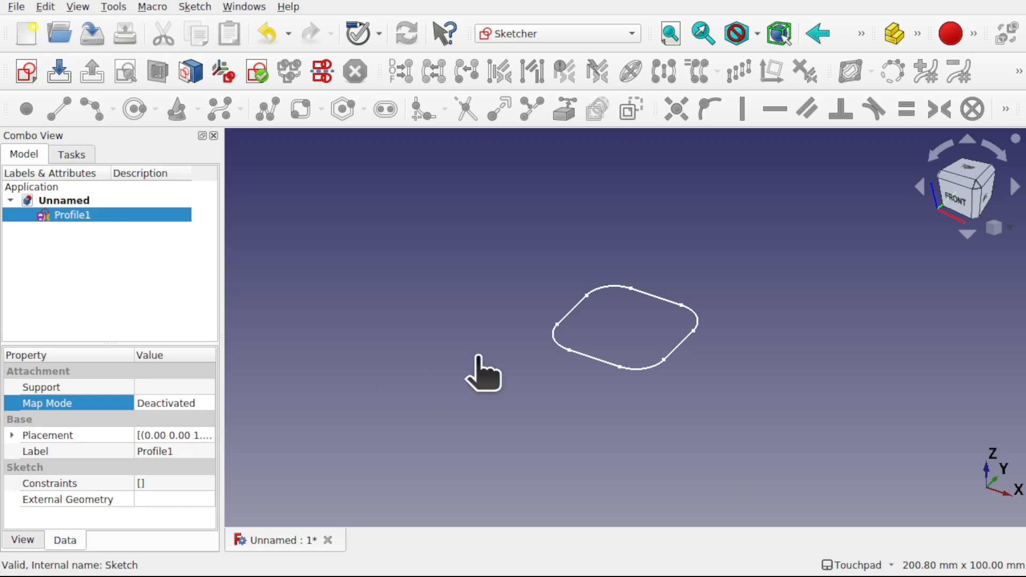
left_click(478, 374)
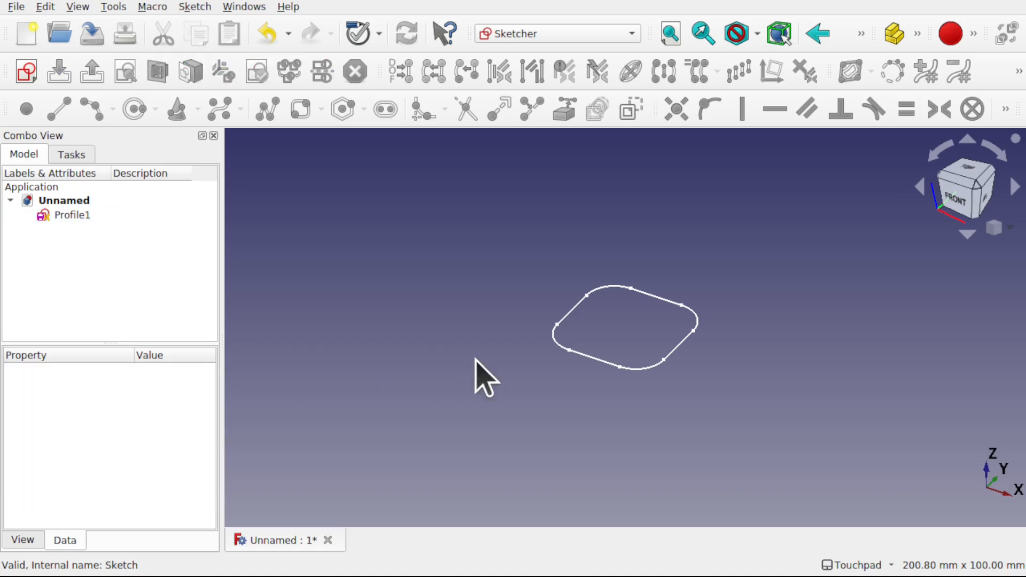
Hide the Profile1 sketch in the 3D view
left_click(75, 215)
key("space")
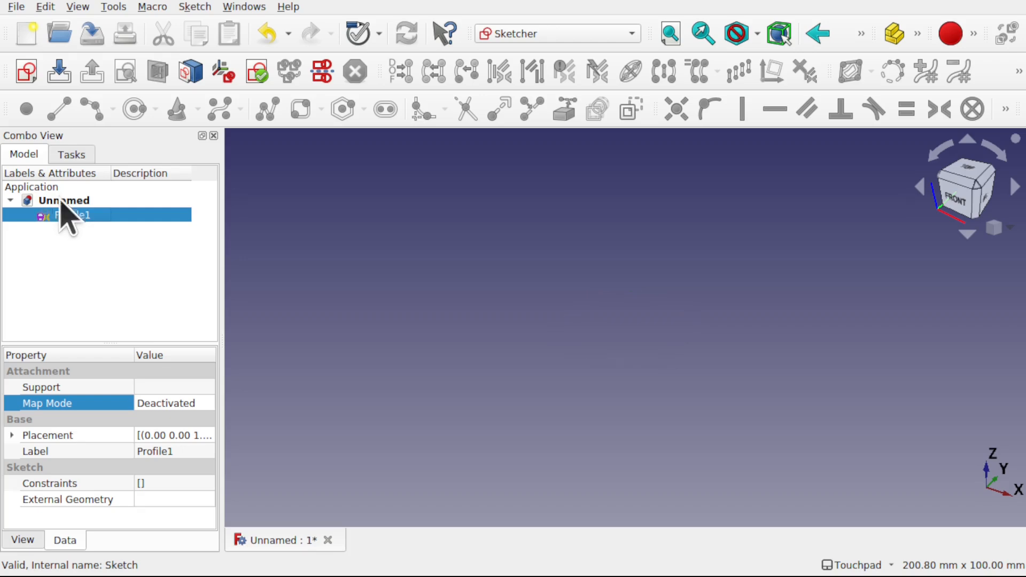
left_click(132, 294)
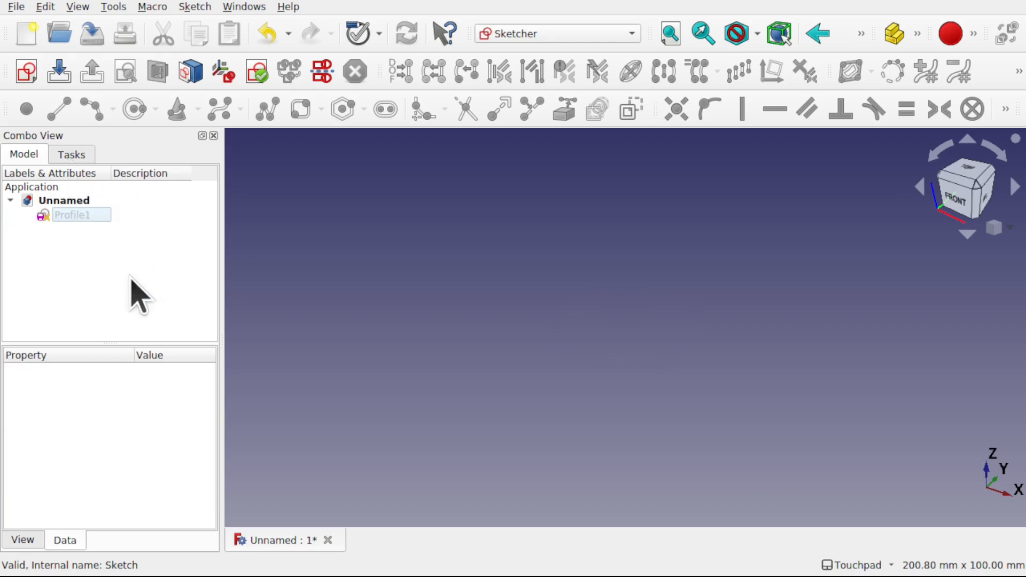
Create a second sketch on the XY-Plane containing a small circle centred on the origin, and close it
left_click(24, 78)
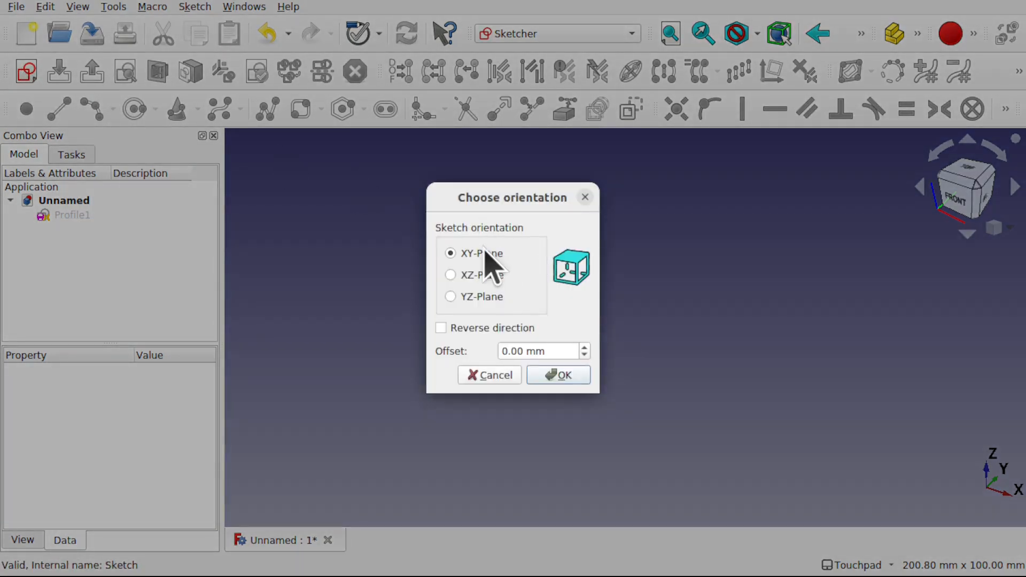
left_click(579, 374)
scroll(643, 316, "up", 5)
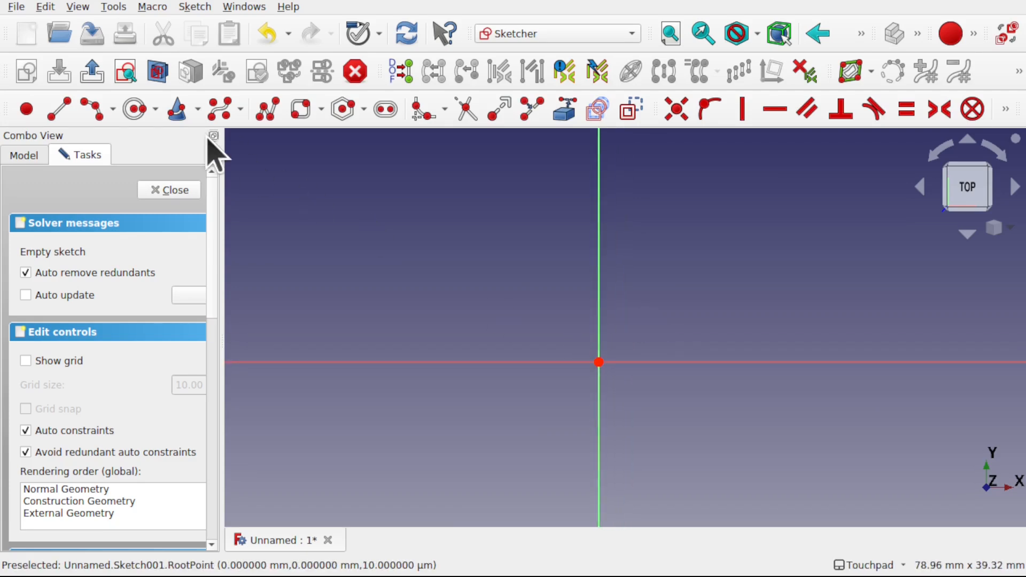
left_click(136, 111)
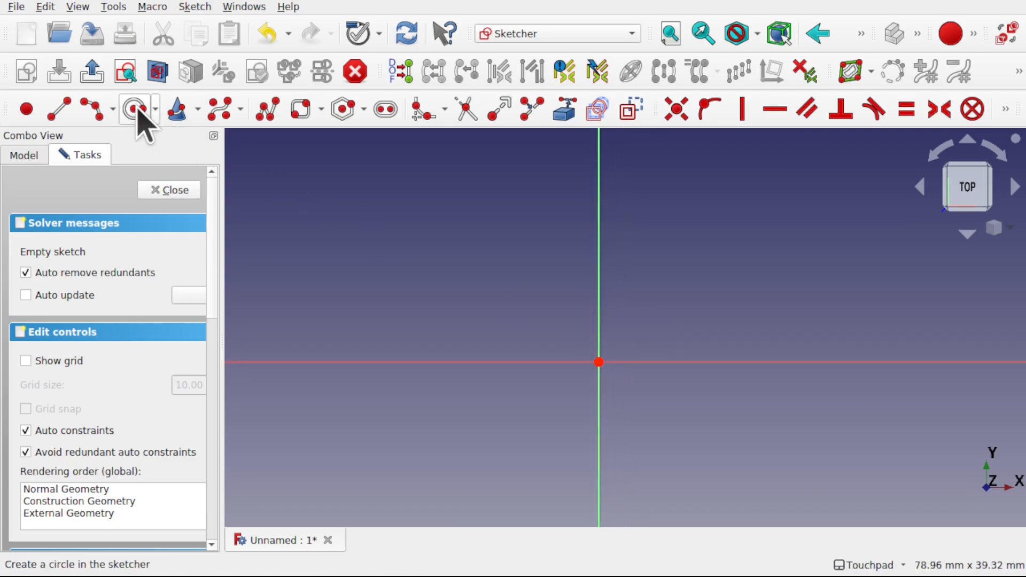
left_click(599, 362)
left_click(628, 381)
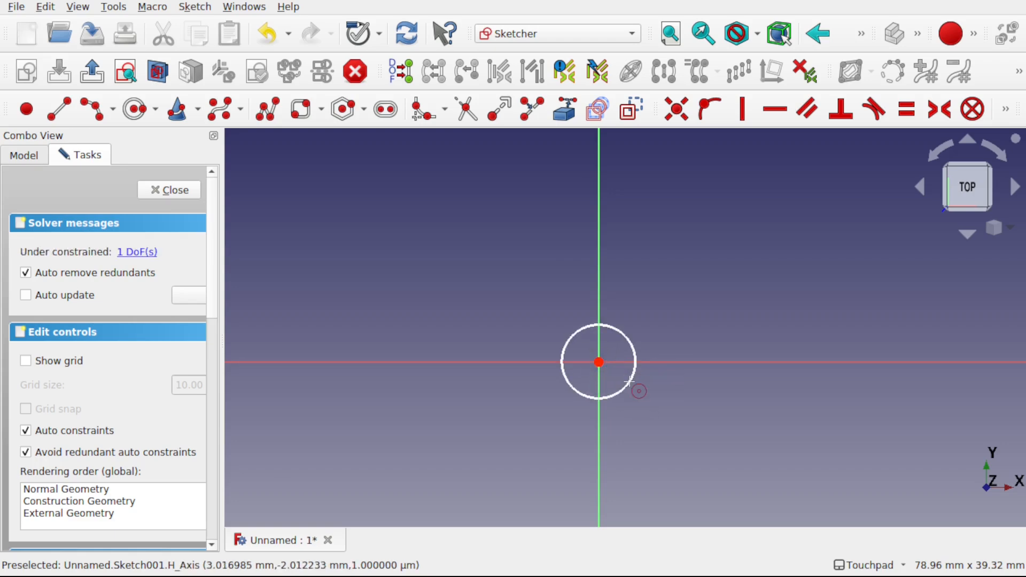
left_click(161, 192)
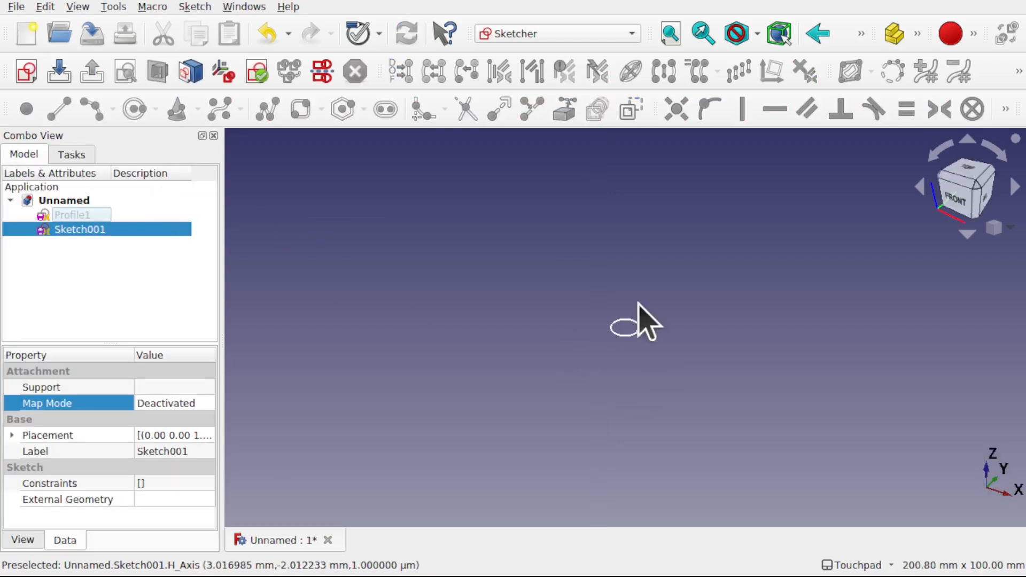
Rename the circle sketch as Profile2
right_click(66, 231)
left_click(156, 410)
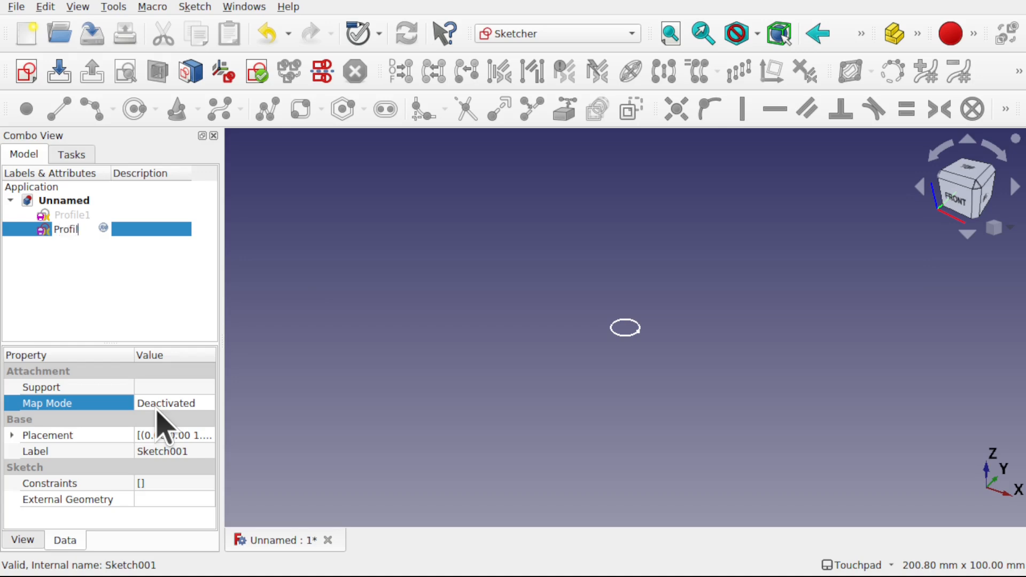
key("Return")
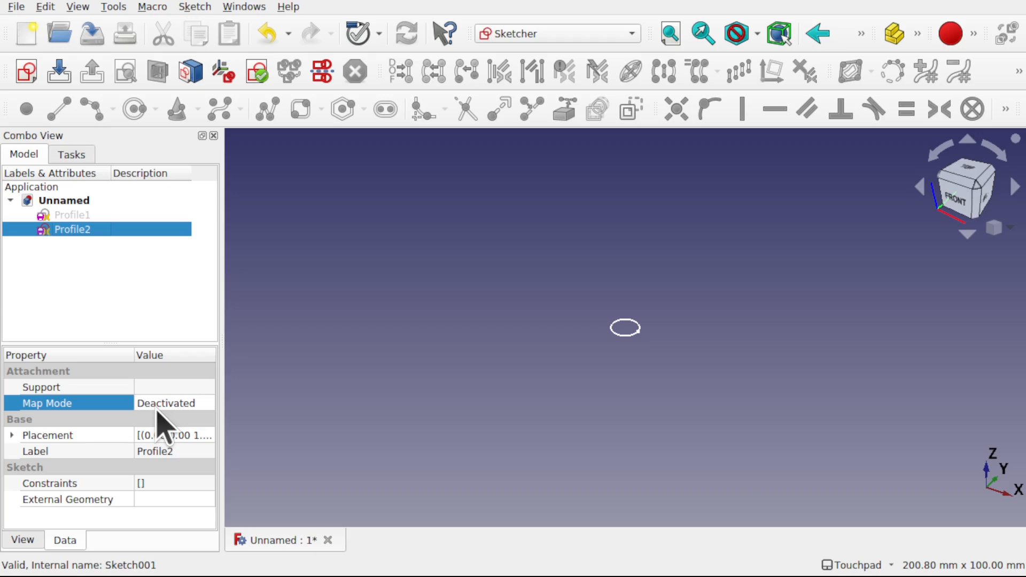
left_click(84, 285)
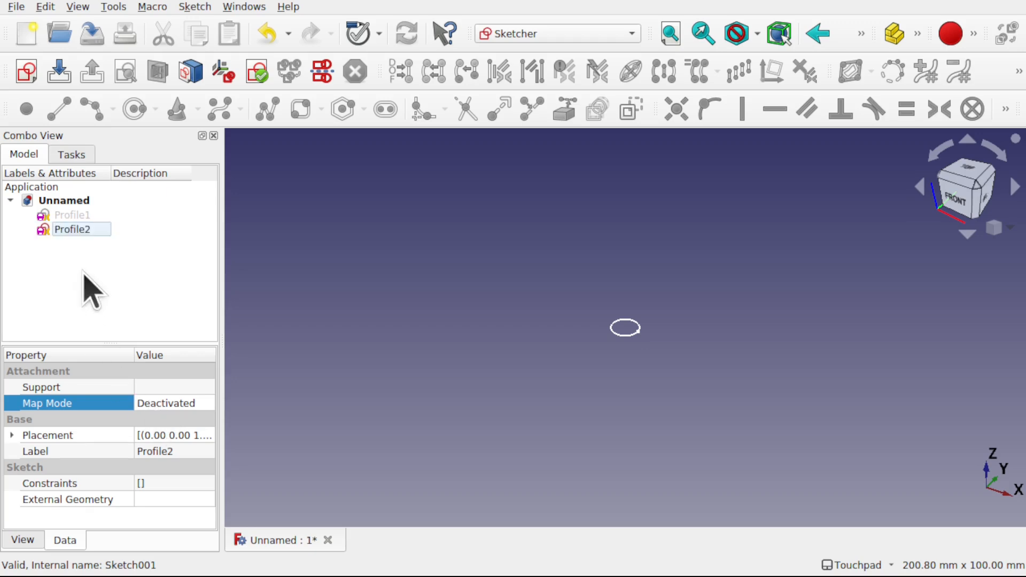
Create a group in the document and rename it ProfileTemplates
left_click(75, 201)
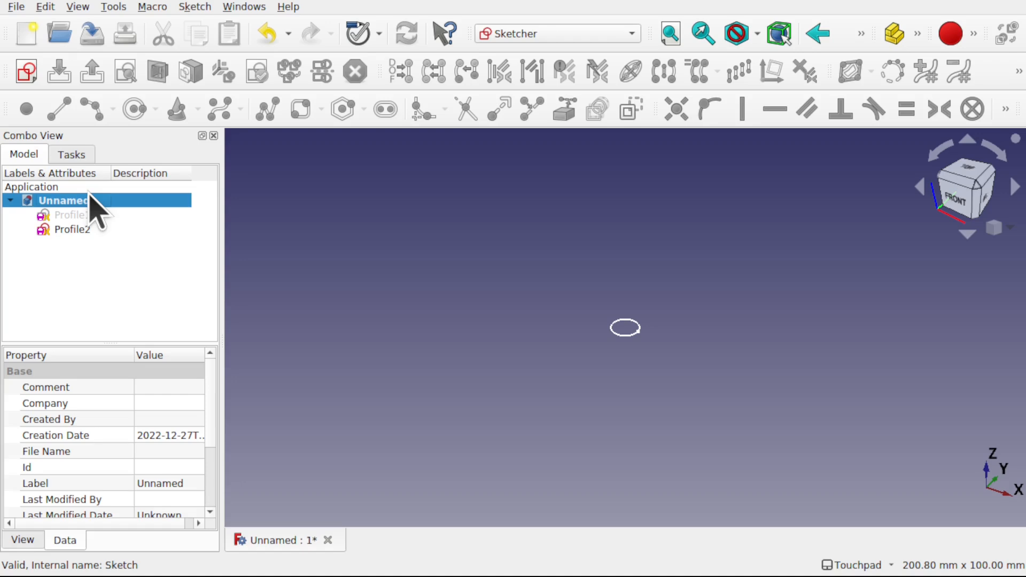
right_click(82, 206)
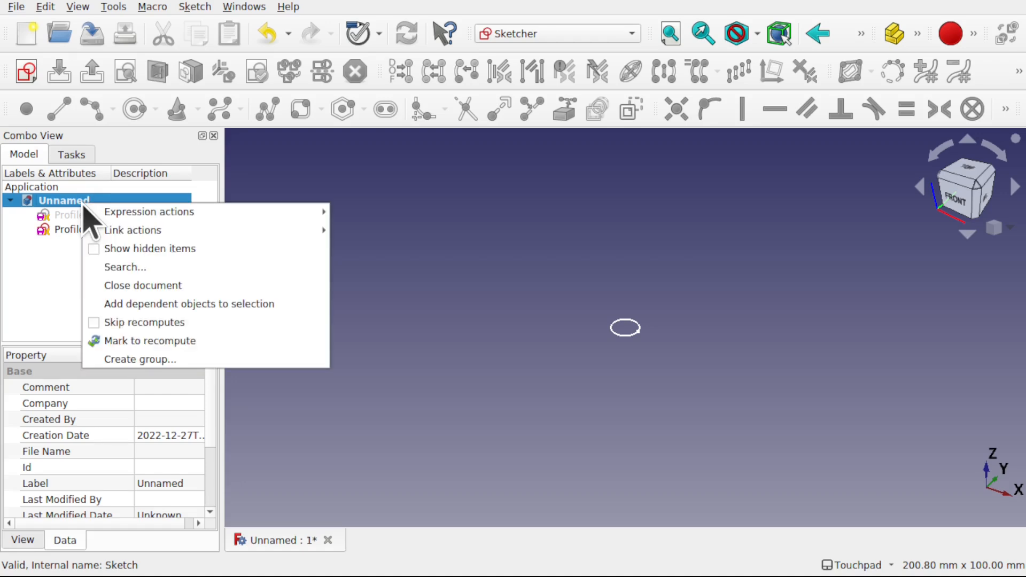
left_click(208, 360)
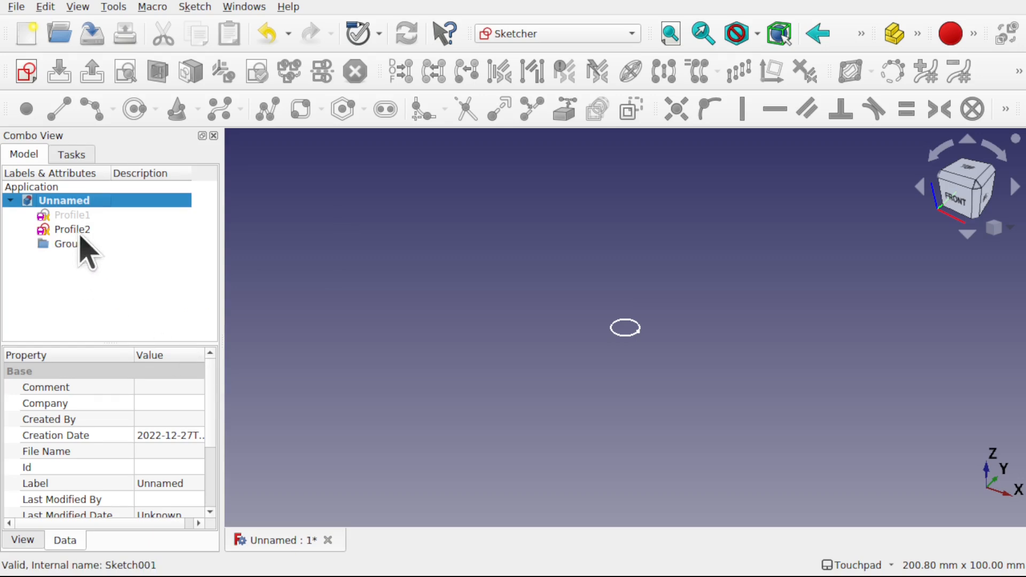
left_click(72, 246)
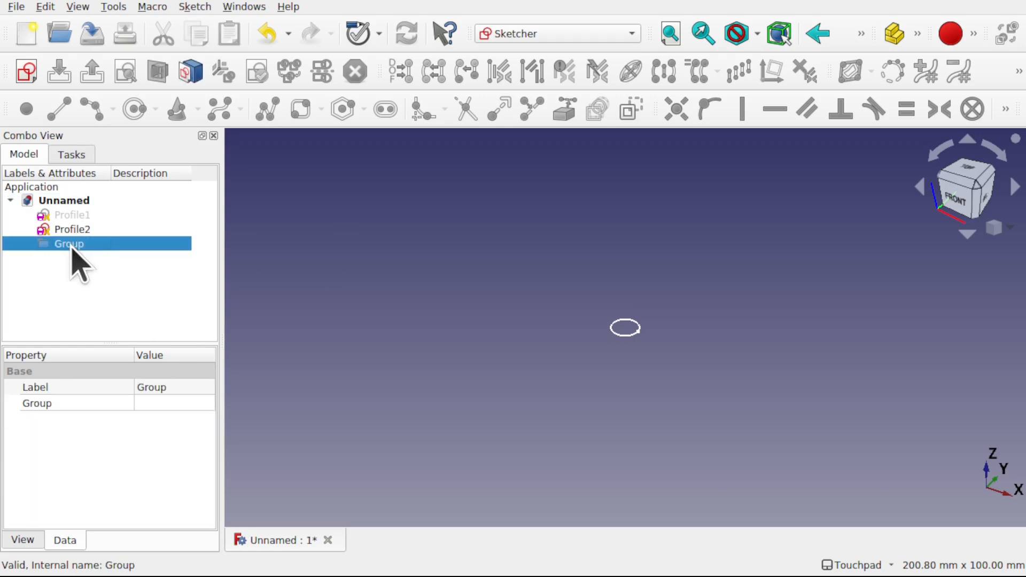
right_click(72, 247)
left_click(164, 386)
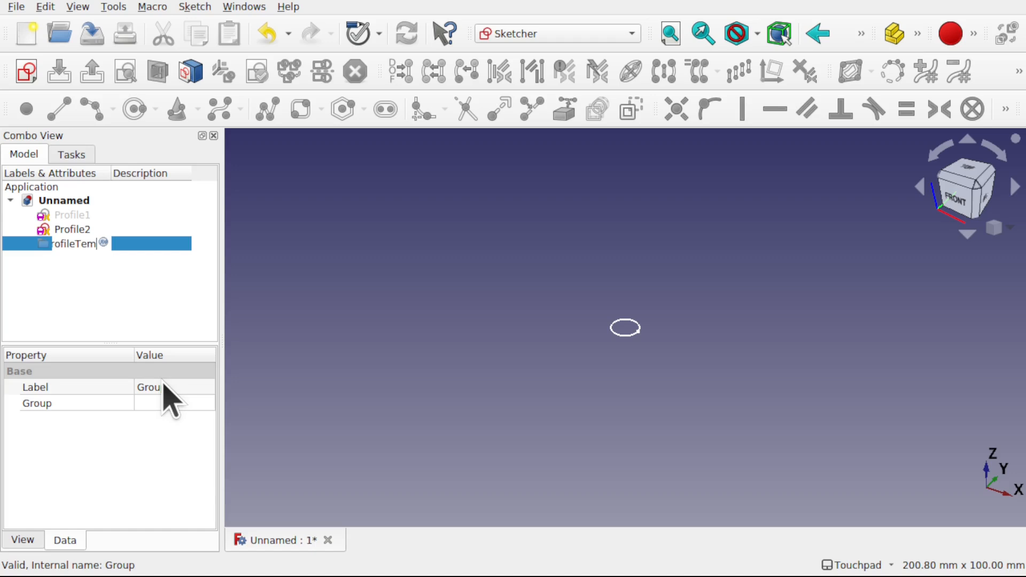
key("Return")
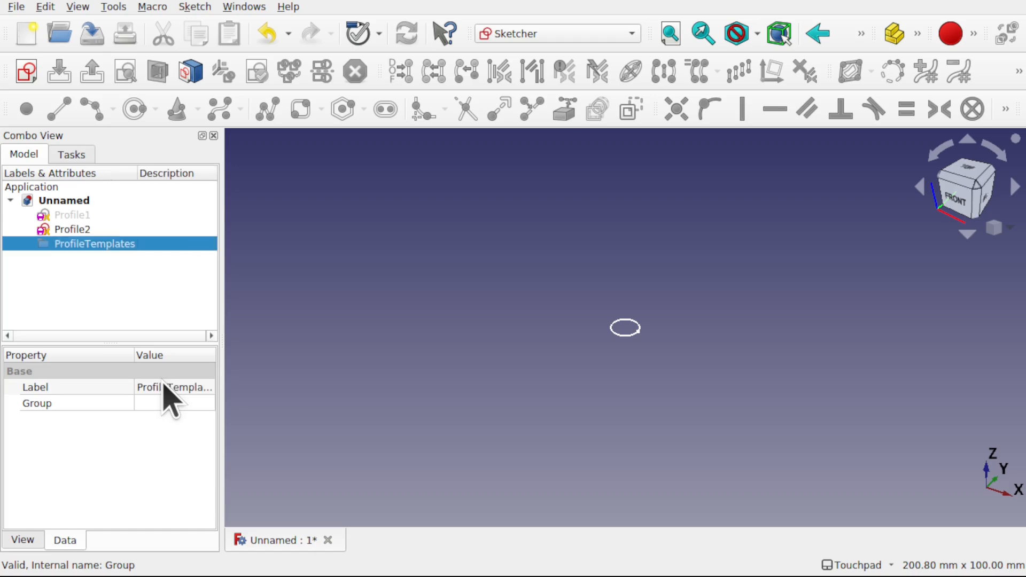
Move the Profile1 and Profile2 sketches into the ProfileTemplates group
left_click(78, 216)
left_click(87, 227, "ctrl")
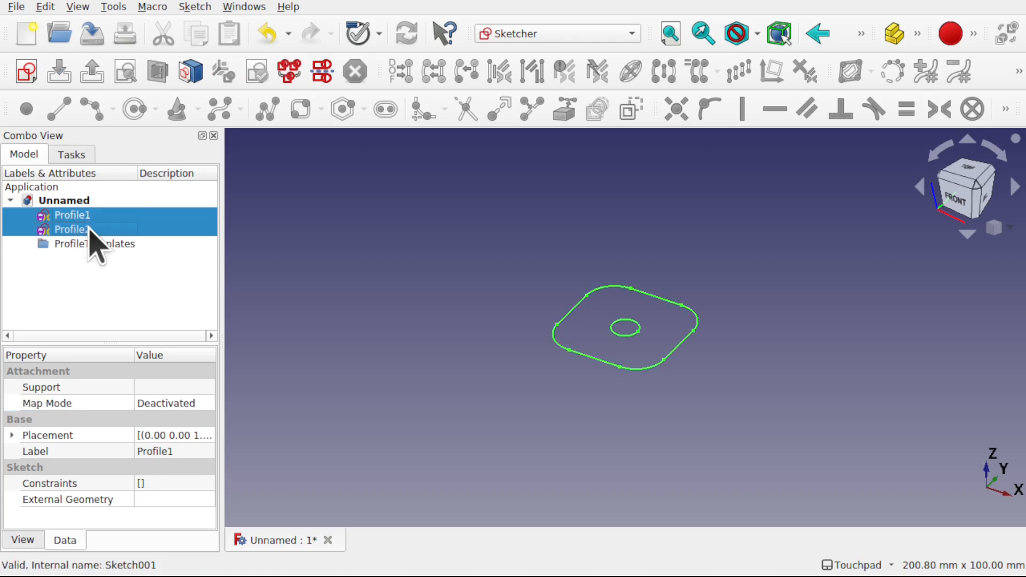
mouse_move(73, 226)
left_mouse_down()
mouse_move(112, 257)
mouse_move(102, 247)
left_mouse_up()
left_click(26, 215)
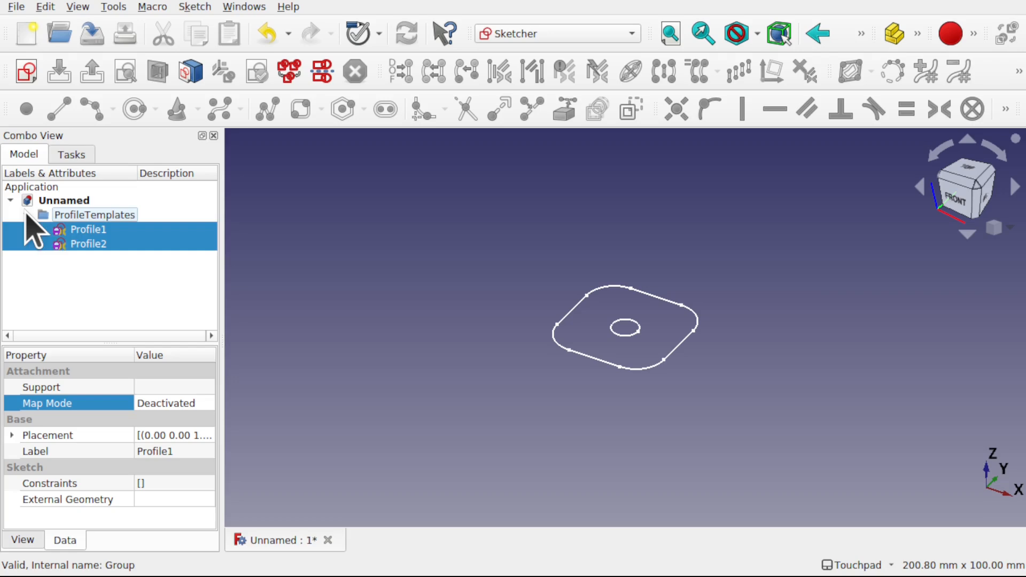
left_click(114, 280)
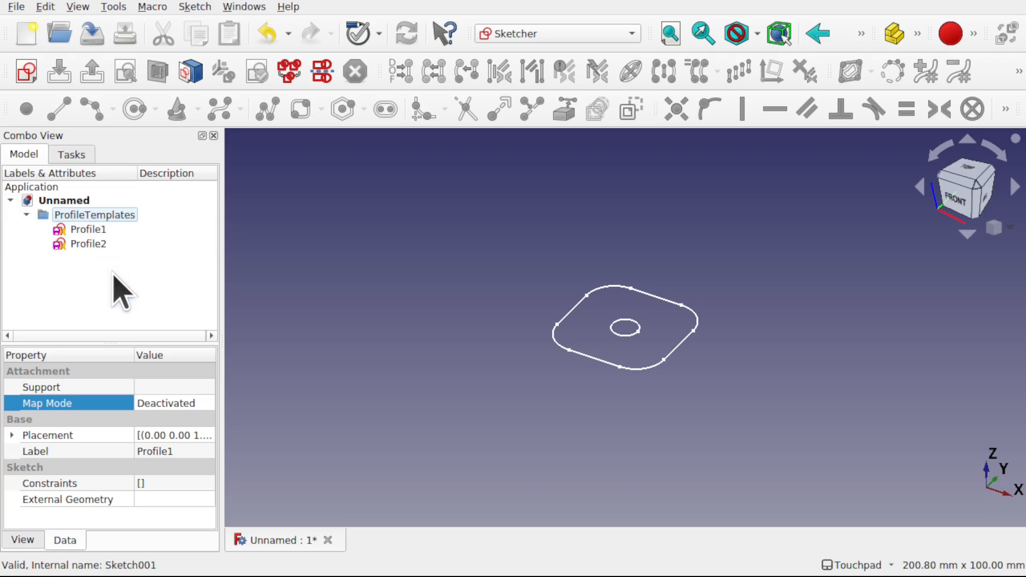
Edit the Profile1 sketch to shrink its rounded rectangle closer around the circle, and close the sketch
left_click(92, 245)
double_click(88, 244)
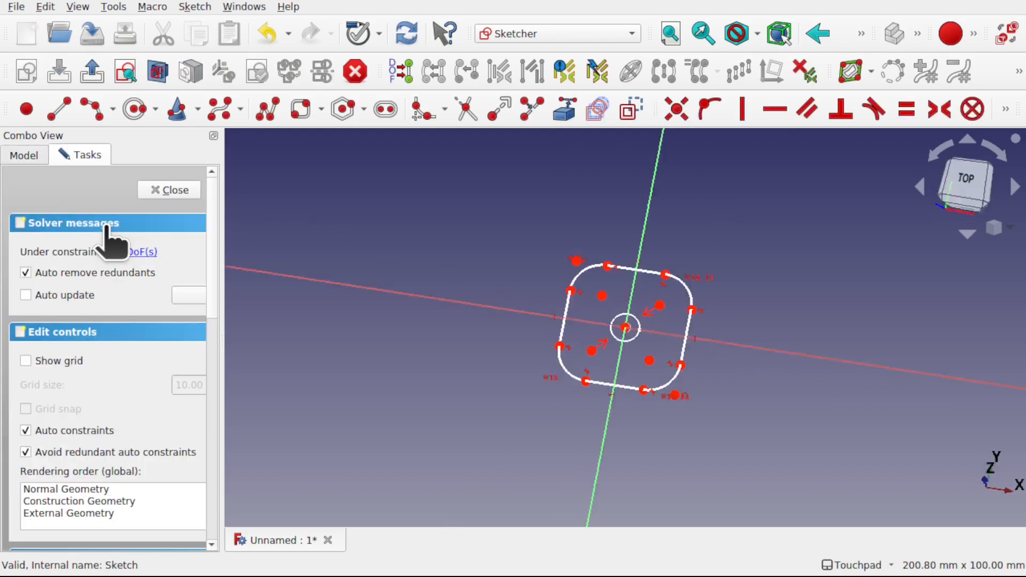
mouse_move(687, 391)
left_mouse_down()
mouse_move(642, 345)
mouse_move(663, 367)
left_mouse_up()
left_click(169, 190)
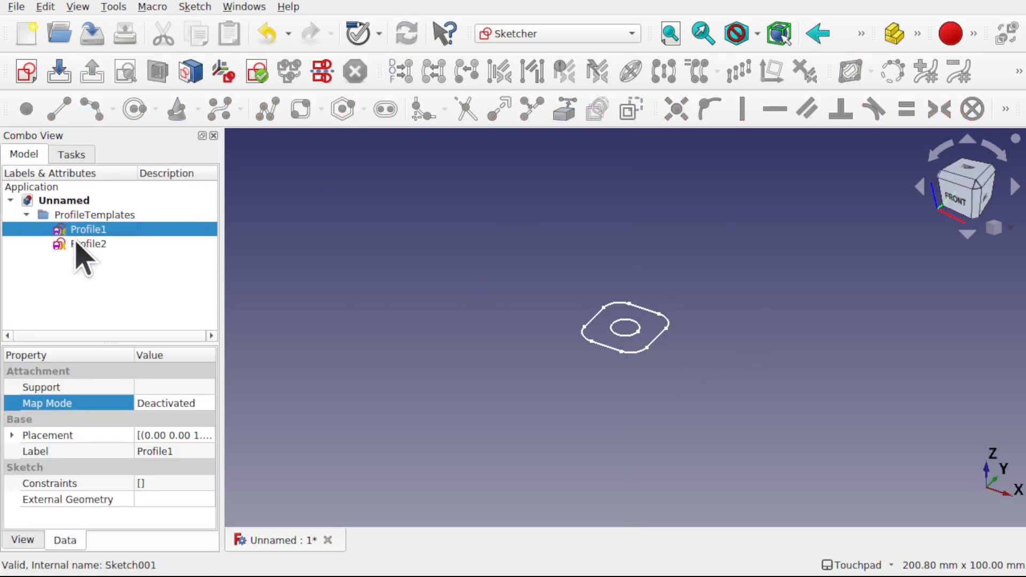
left_click(129, 294)
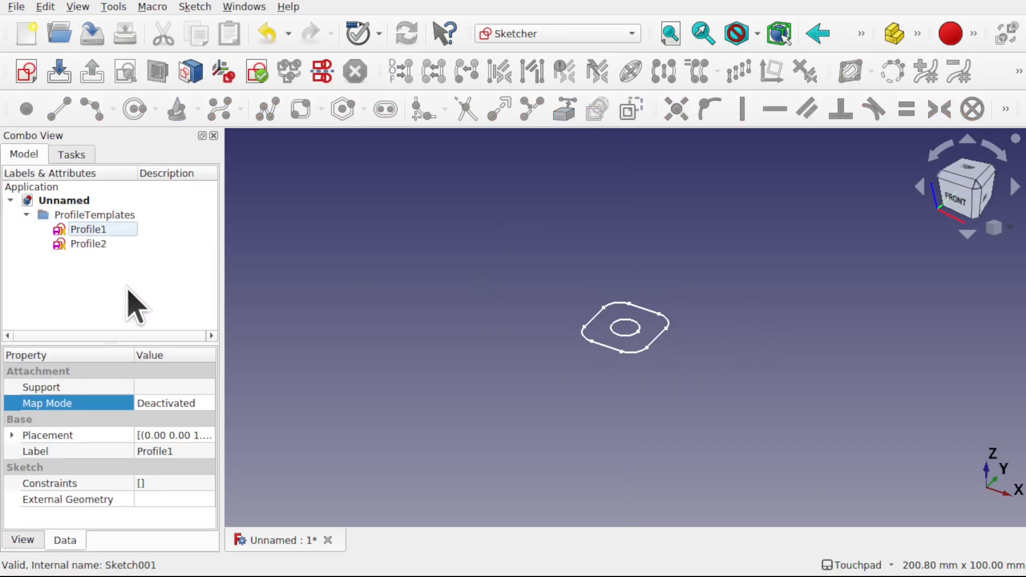
left_click(26, 215)
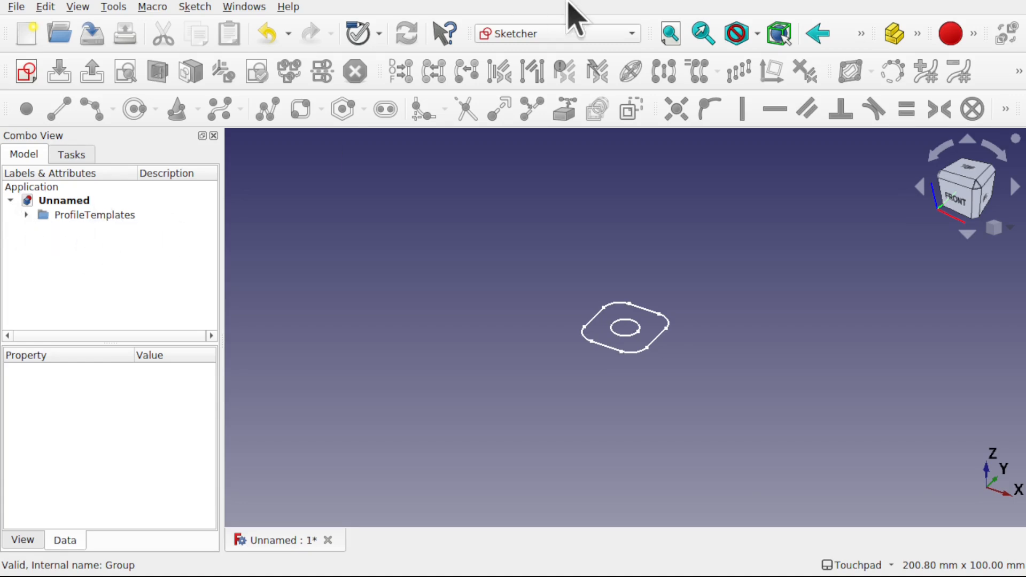
Switch to the Part Design workbench and create a new body outside the ProfileTemplates group
left_click(544, 36)
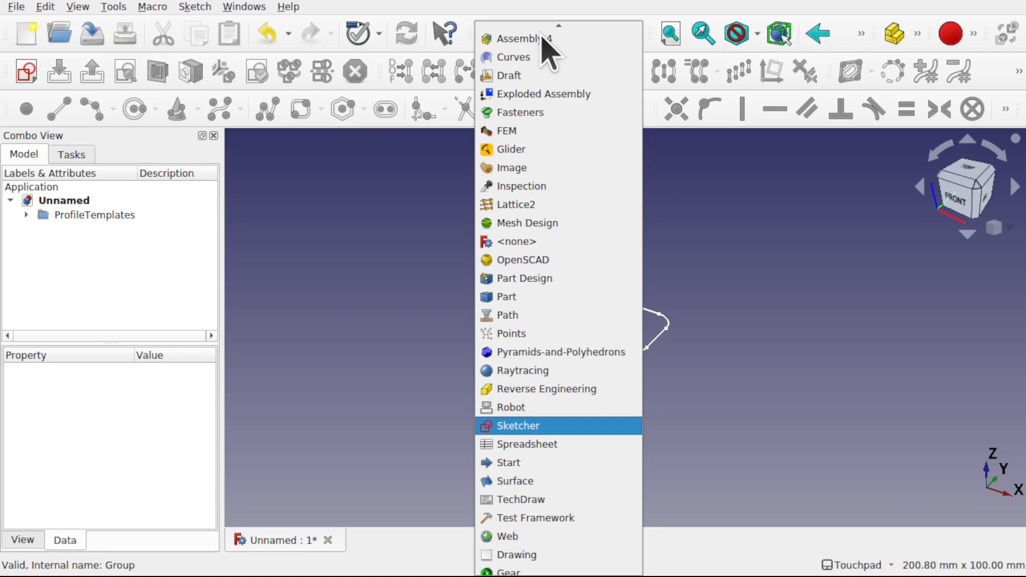
left_click(536, 279)
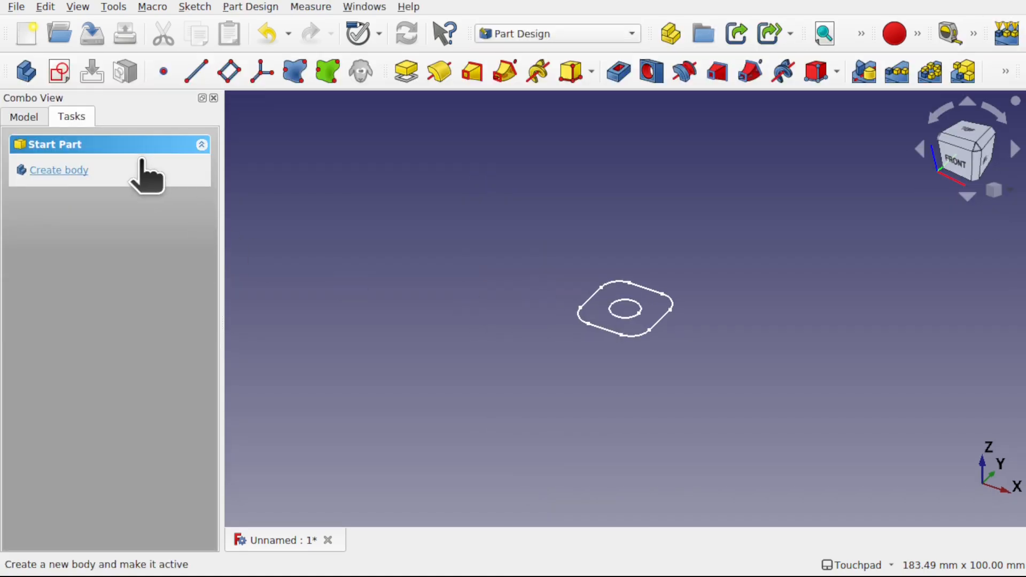
left_click(32, 118)
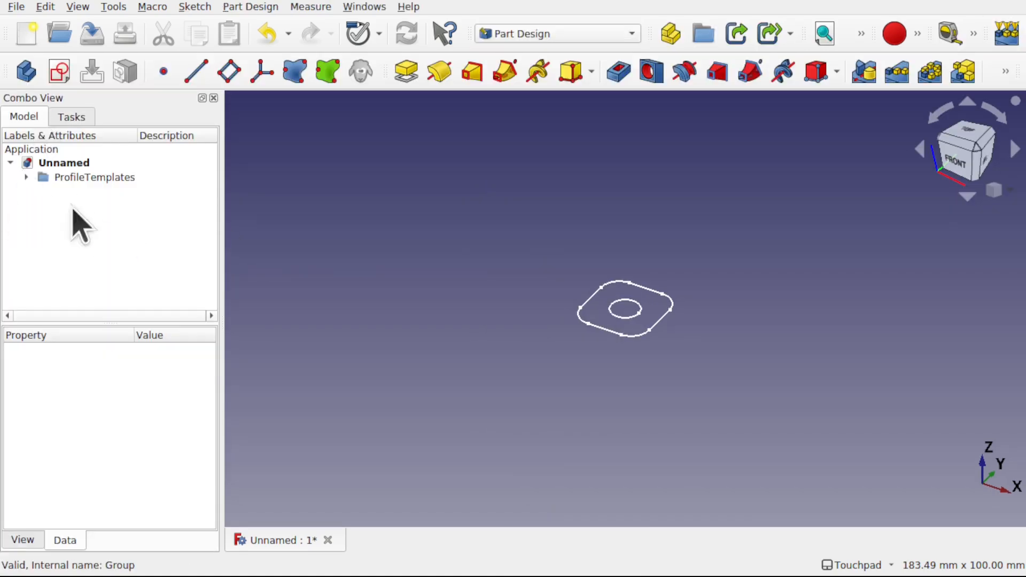
left_click(26, 177)
left_click(26, 177)
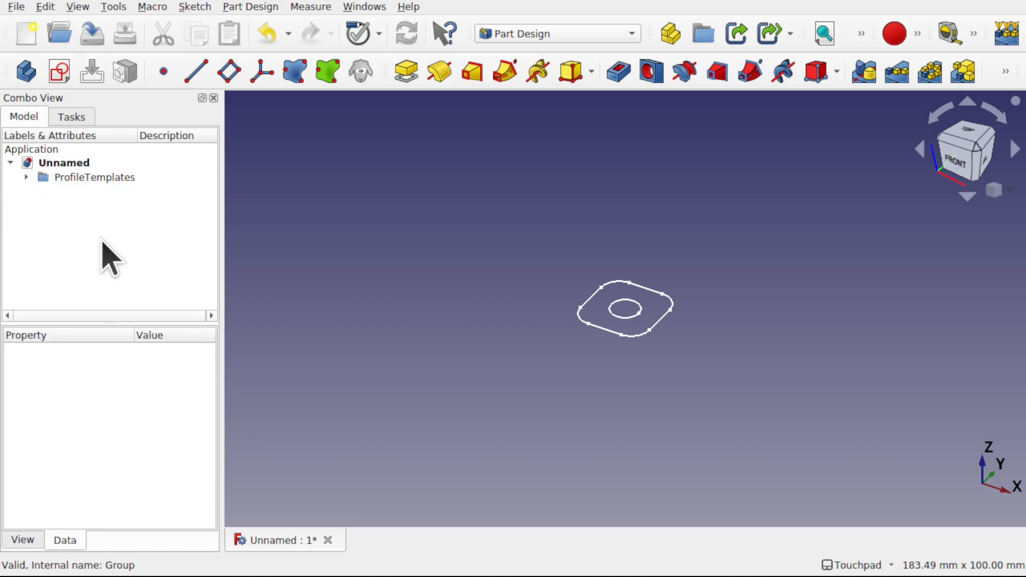
left_click(22, 80)
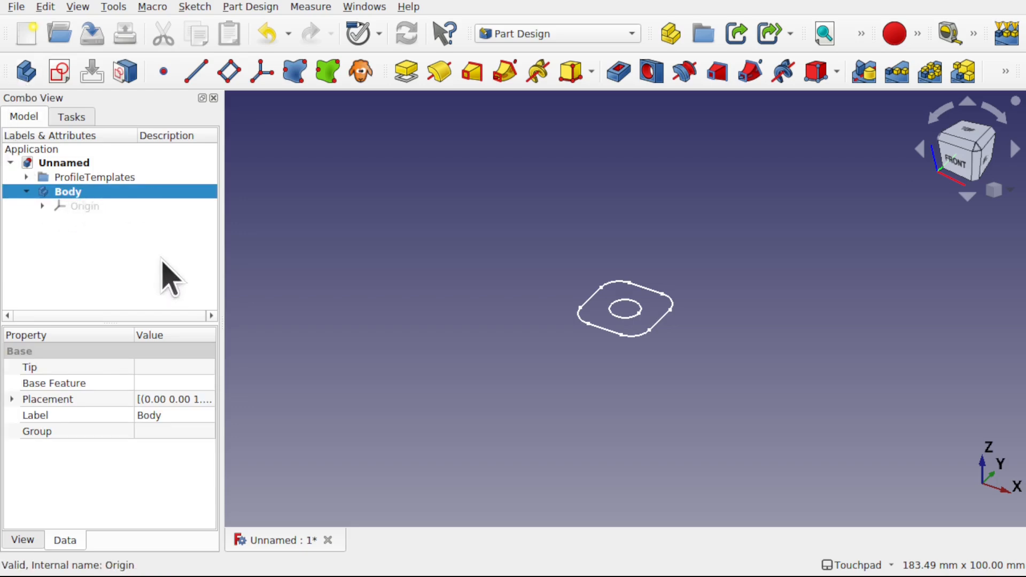
left_click(26, 176)
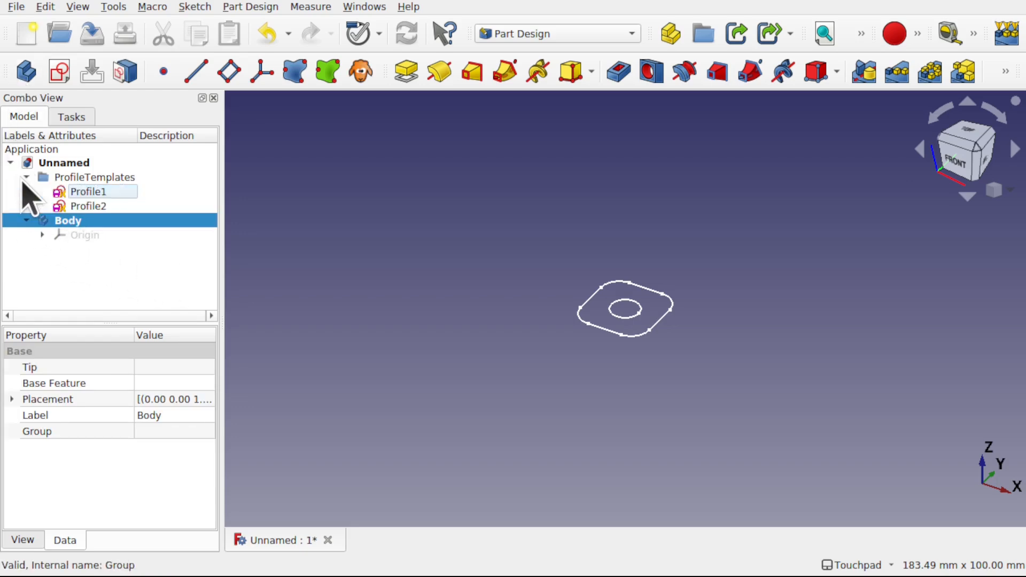
left_click(26, 177)
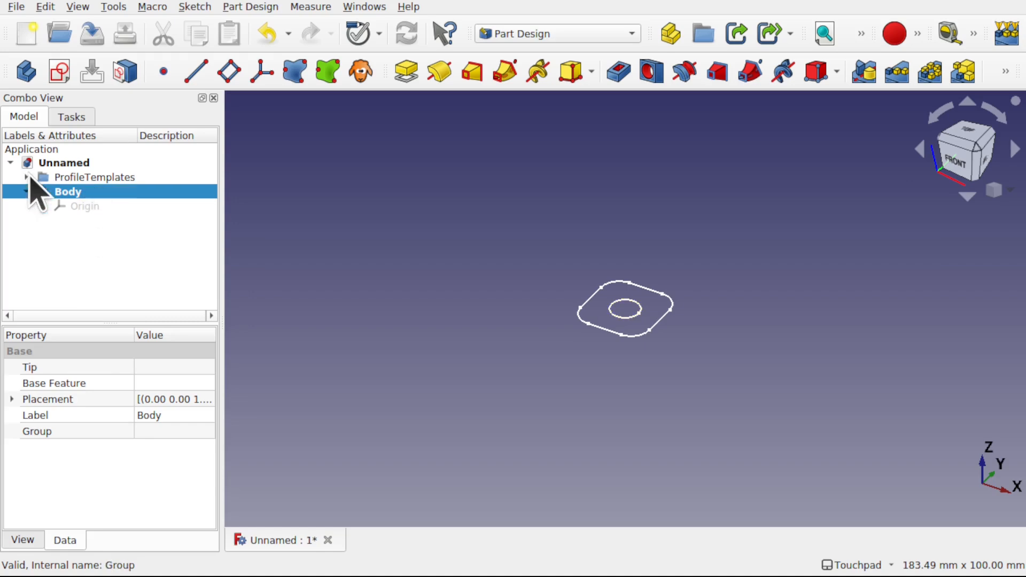
left_click(105, 261)
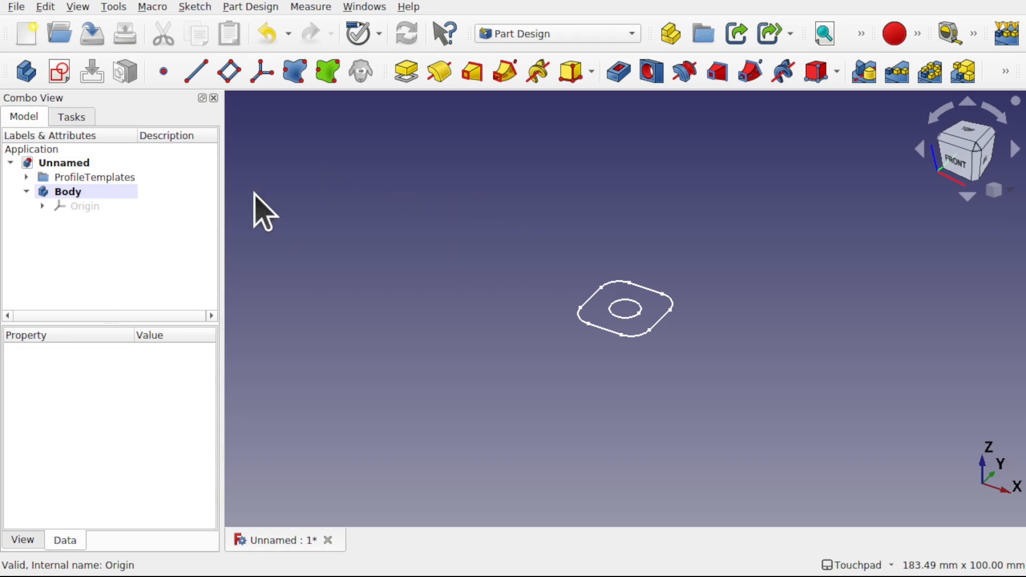
Start a new sketch on the body's XY_Plane
left_click(68, 193)
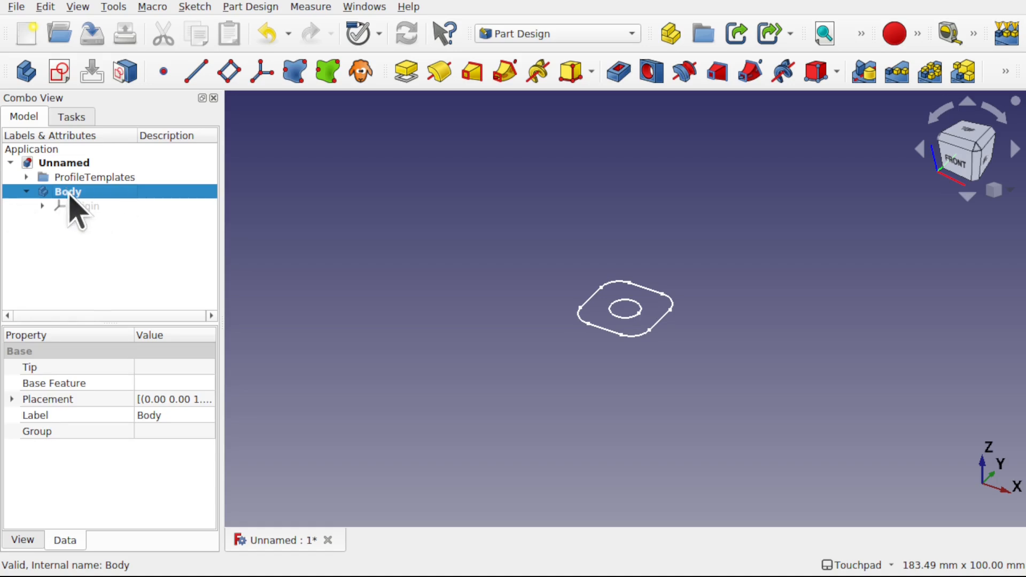
left_click(60, 71)
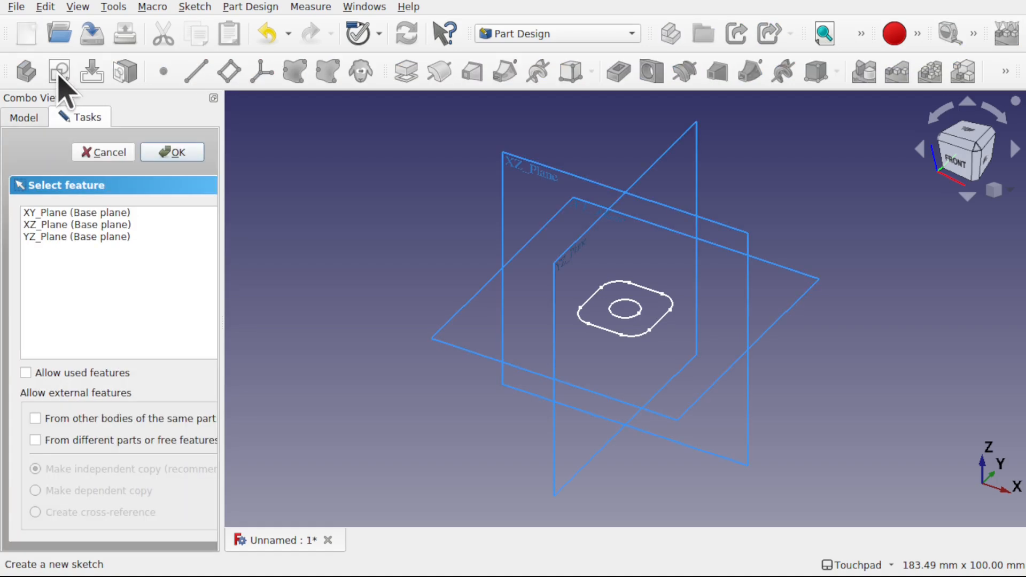
left_click(69, 213)
left_click(174, 154)
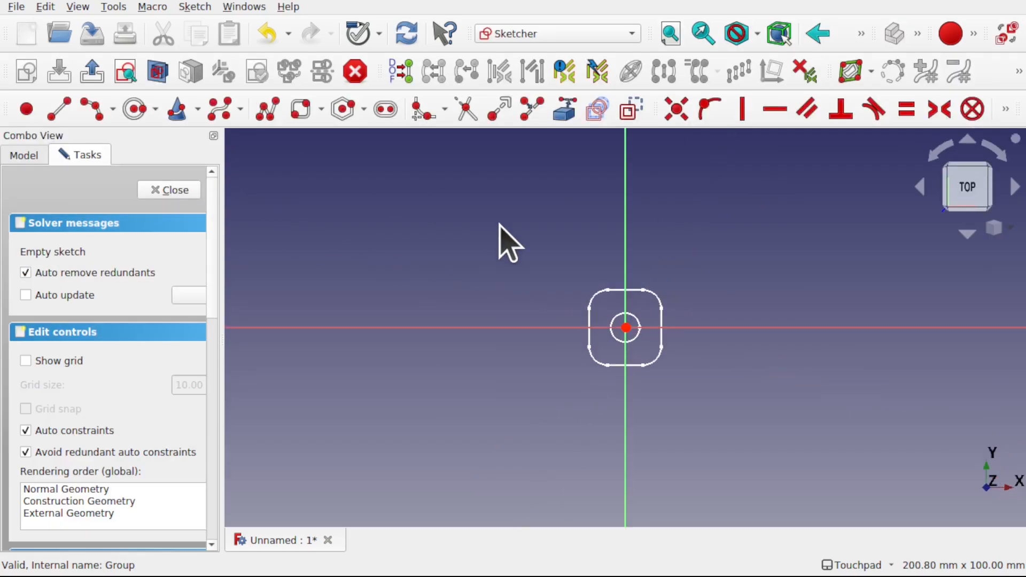
Sketch an open three-sided polyline about 141 mm wide and 103 mm high, from the origin up, across and down to the horizontal axis
scroll(504, 240, "down", 5)
left_click_drag(499, 223, 515, 331, "shift")
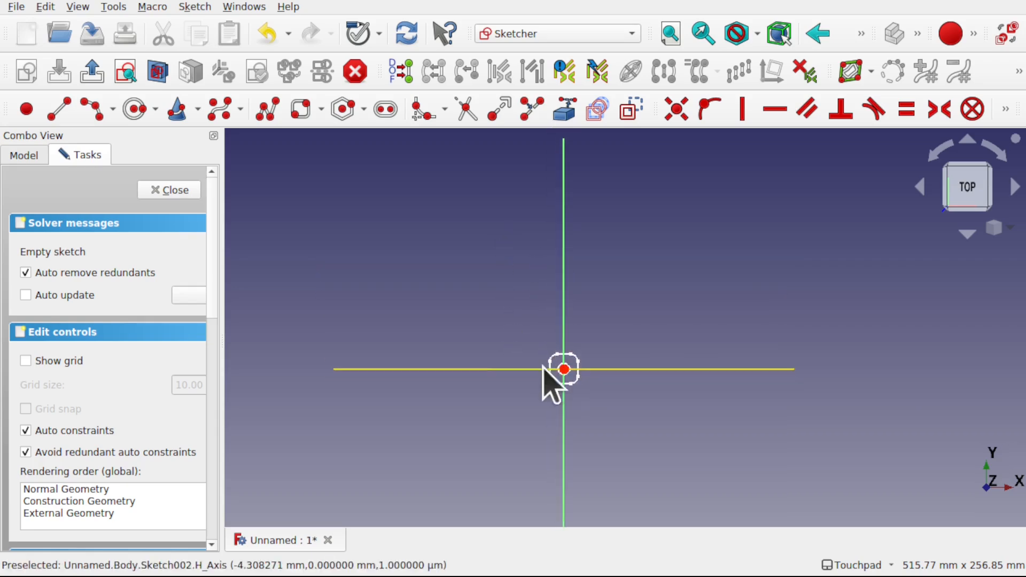
left_click(262, 114)
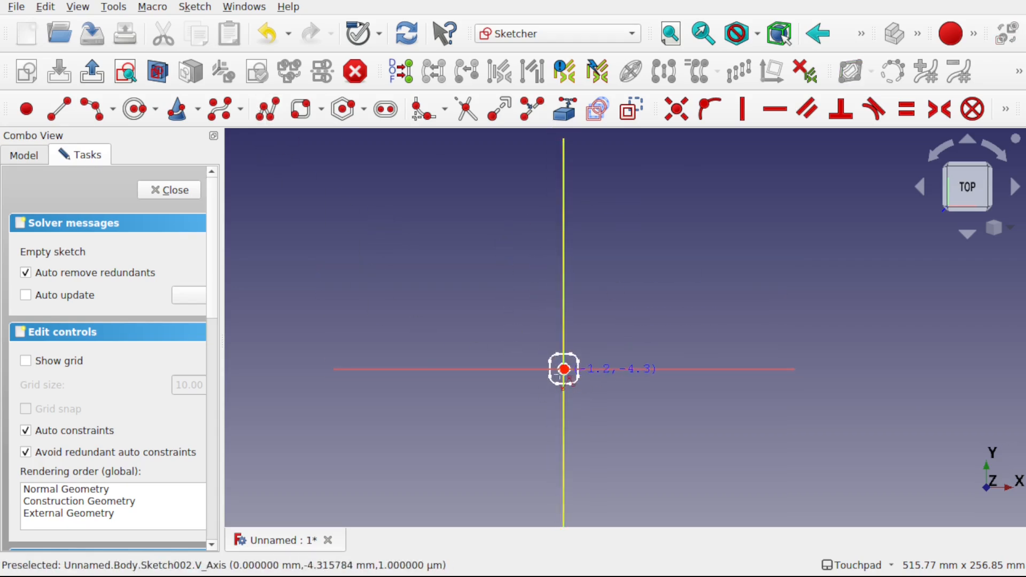
left_click(564, 369)
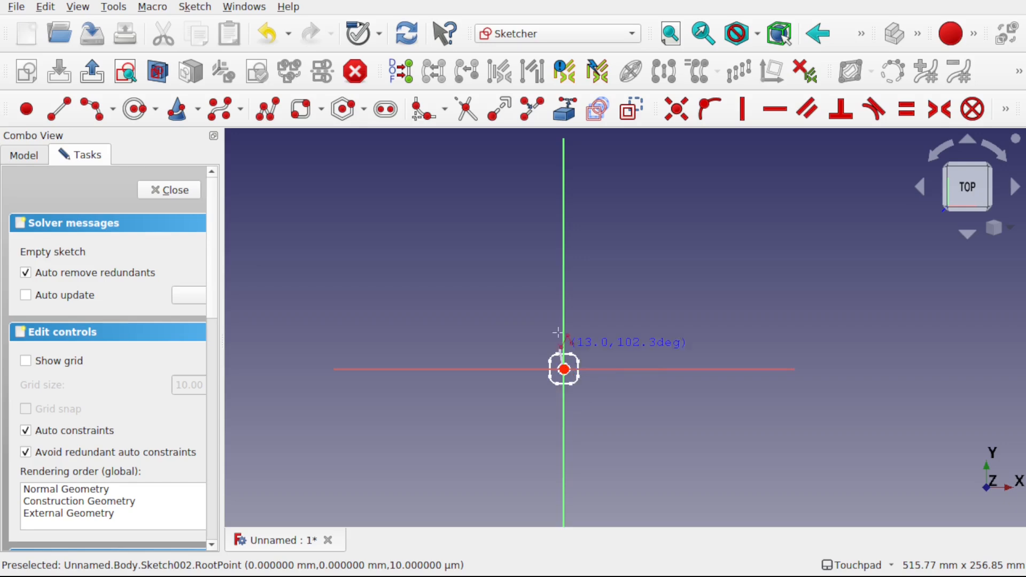
left_click(563, 209)
left_click(783, 209)
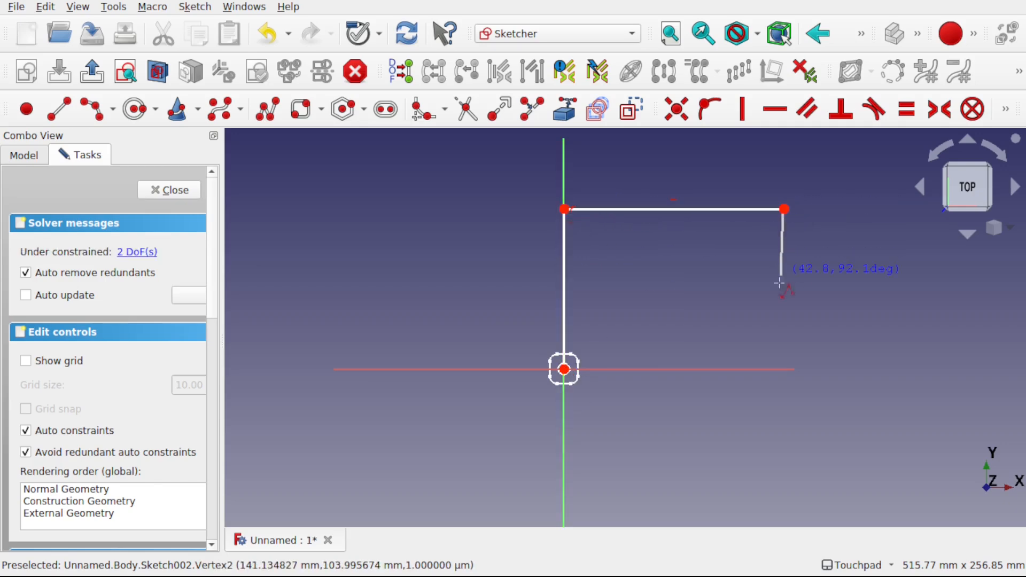
left_click(784, 369)
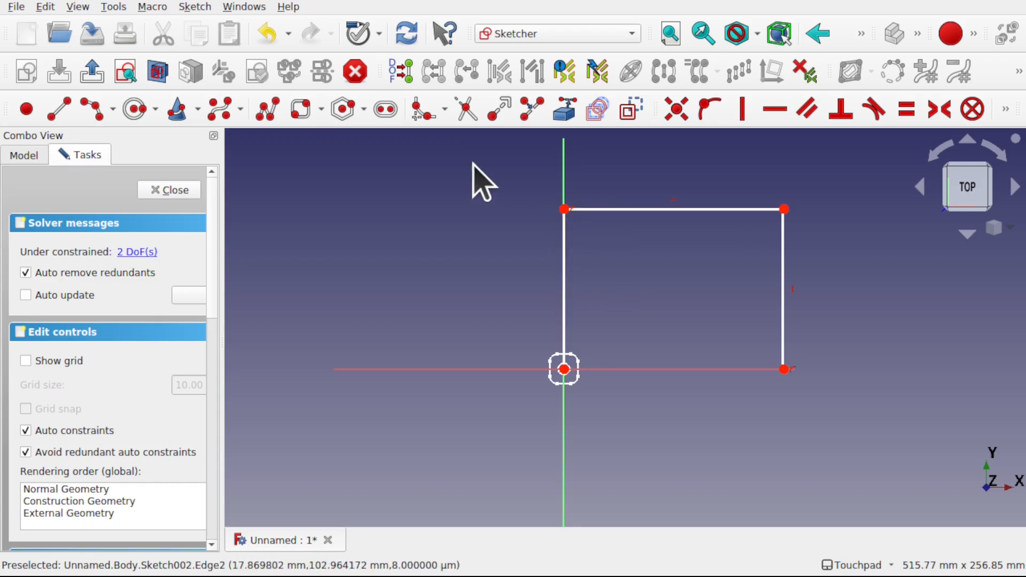
Fillet both upper corners of the polyline using the plain Create fillet tool
left_click(188, 5)
mouse_move(286, 238)
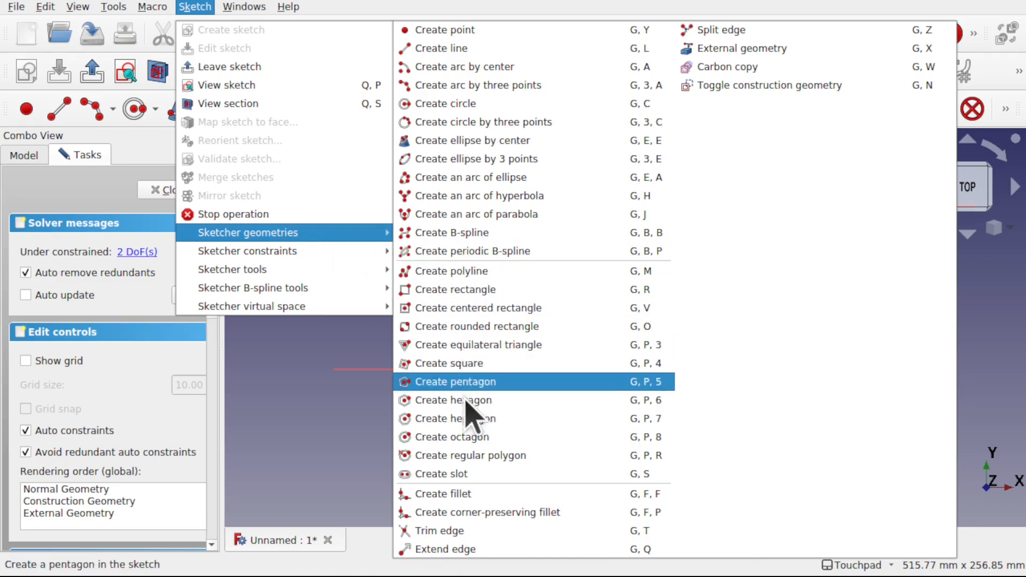
left_click(509, 496)
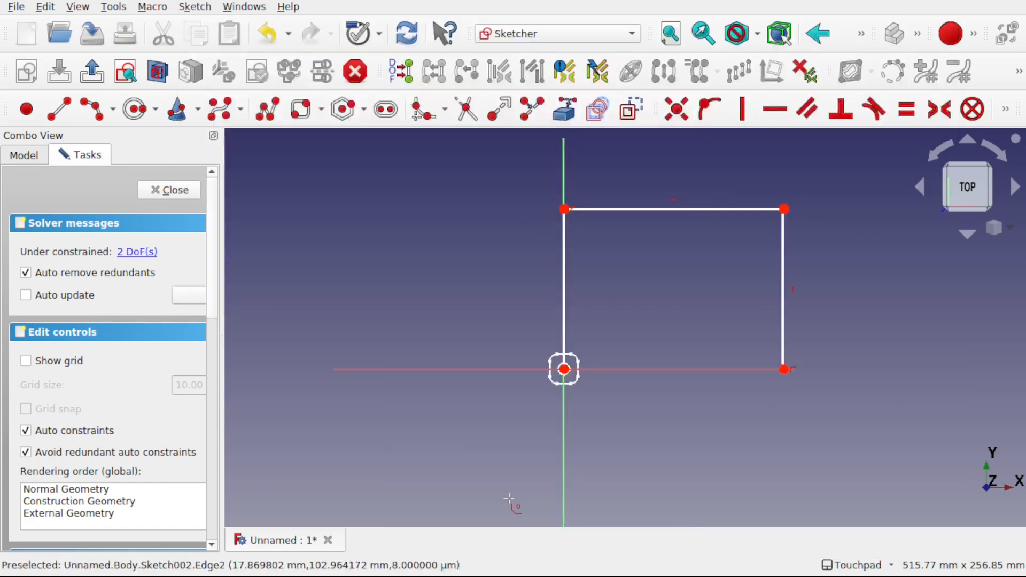
left_click(564, 239)
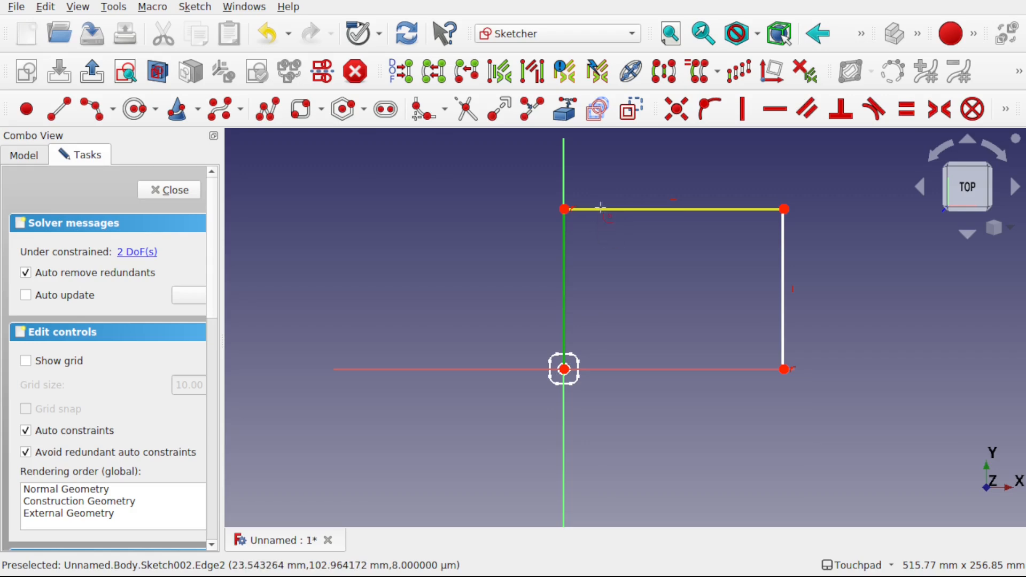
left_click(601, 209)
left_click(755, 210)
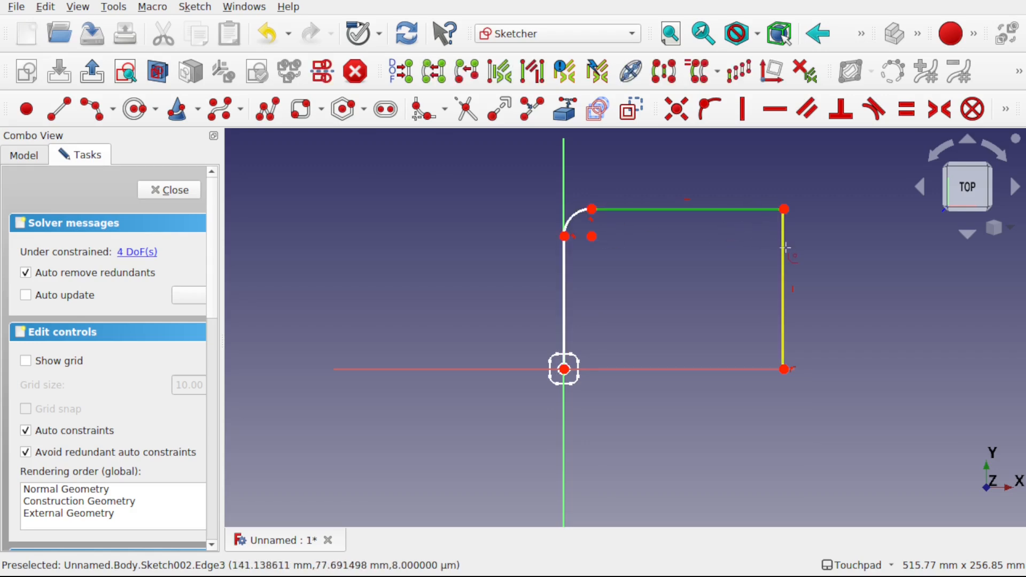
left_click(783, 248)
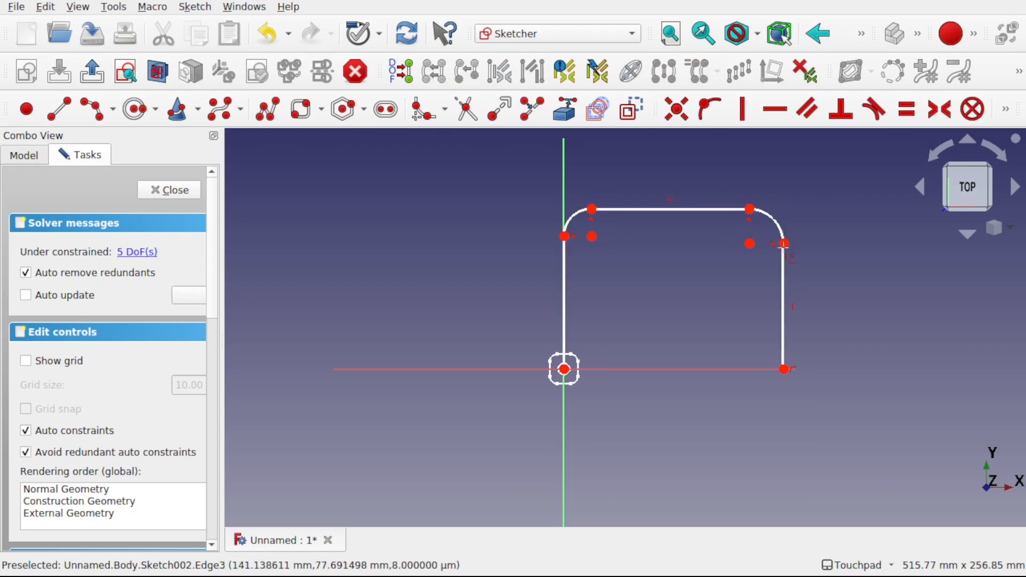
Constrain the two corner fillet arcs of the path to equal radius
left_click(576, 215)
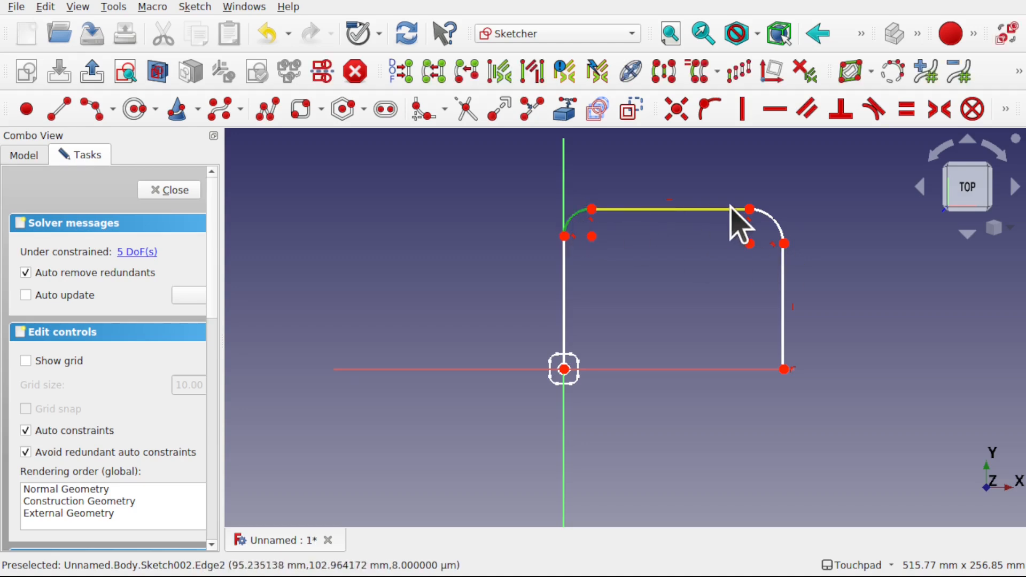
left_click(773, 218)
left_click(907, 114)
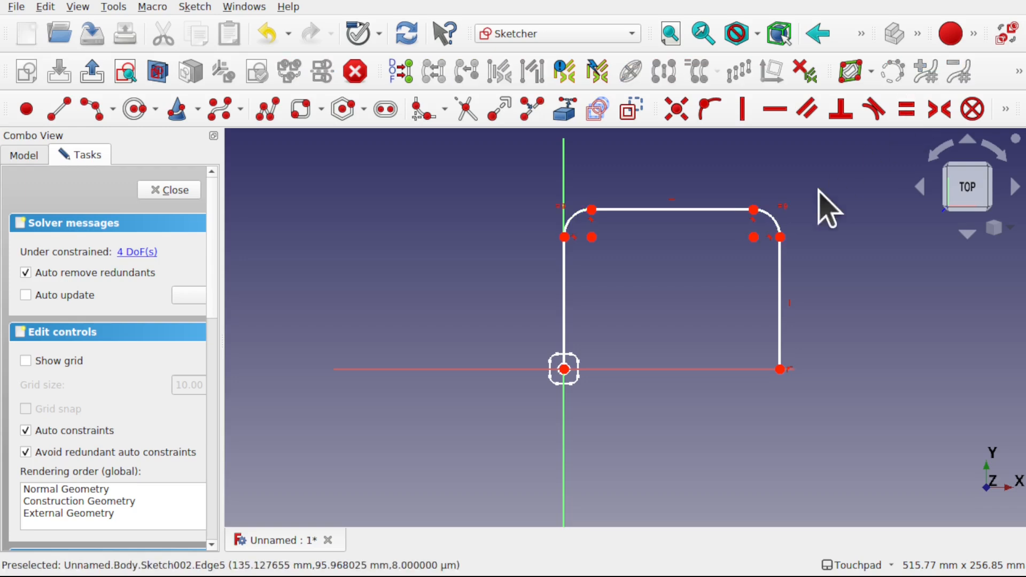
Widen the path by pulling its right leg outward, and constrain the left leg to be vertical
left_click_drag(783, 337, 832, 337)
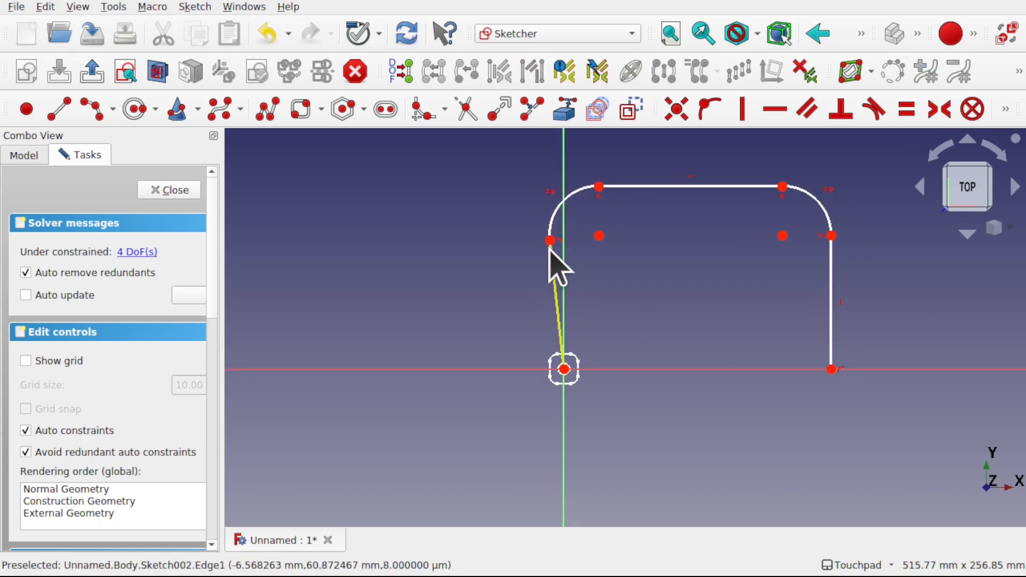
left_click(556, 284)
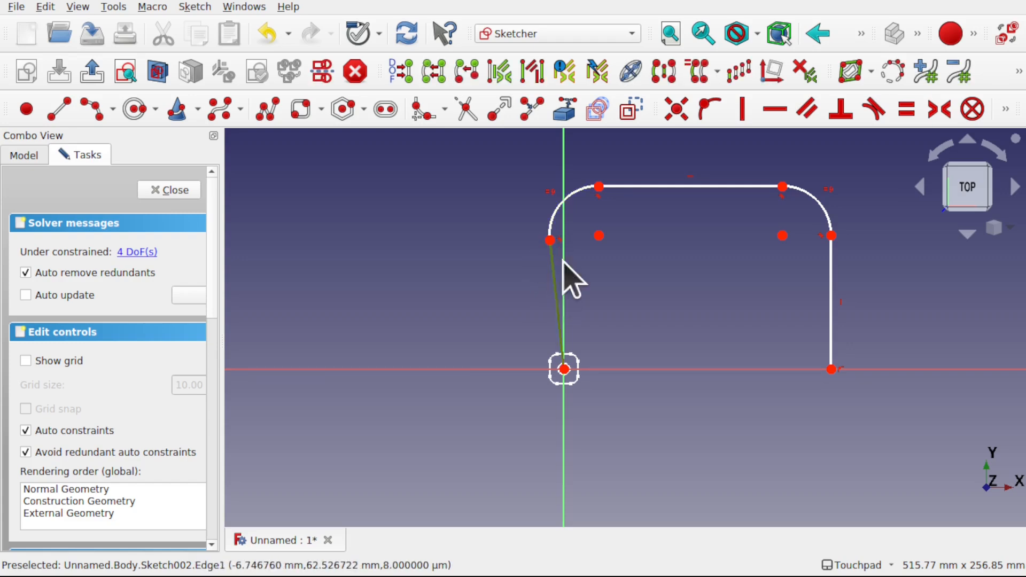
left_click(742, 110)
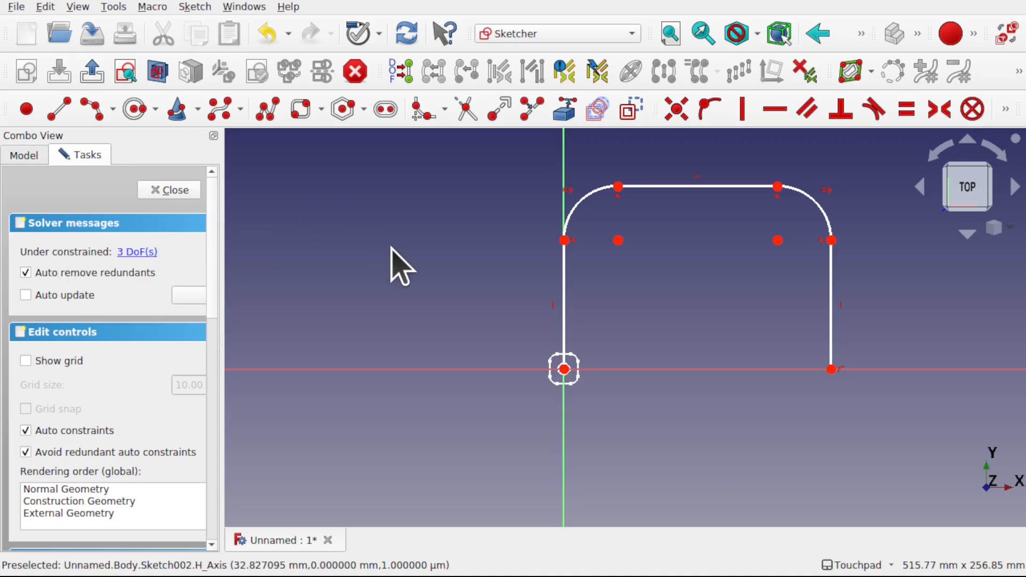
Close the frame sketch and rename it Path
left_click(167, 191)
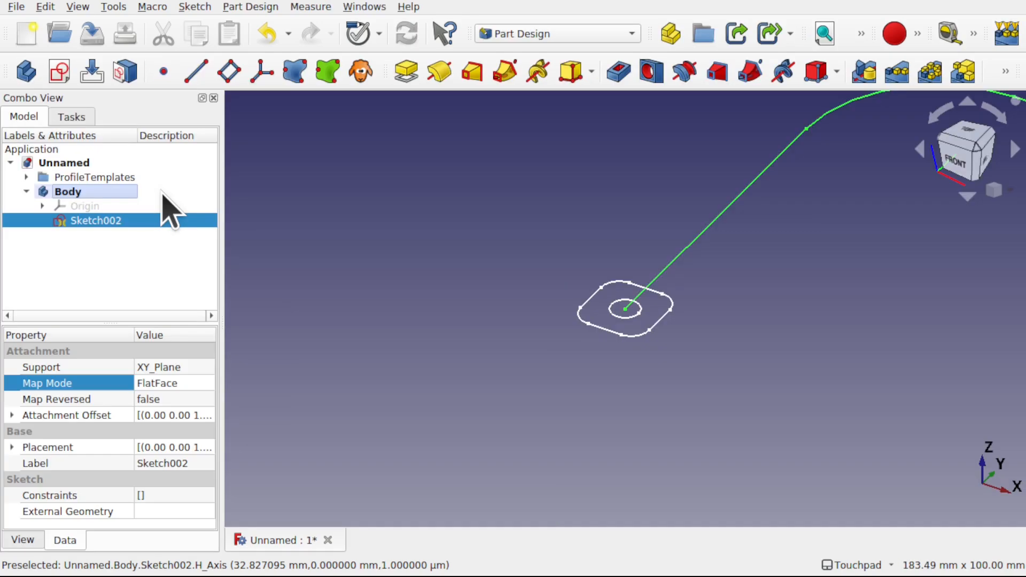
scroll(776, 327, "down", 5)
scroll(776, 327, "up", 2)
scroll(776, 327, "up", 2)
middle_click_drag(818, 332, 646, 320, "shift")
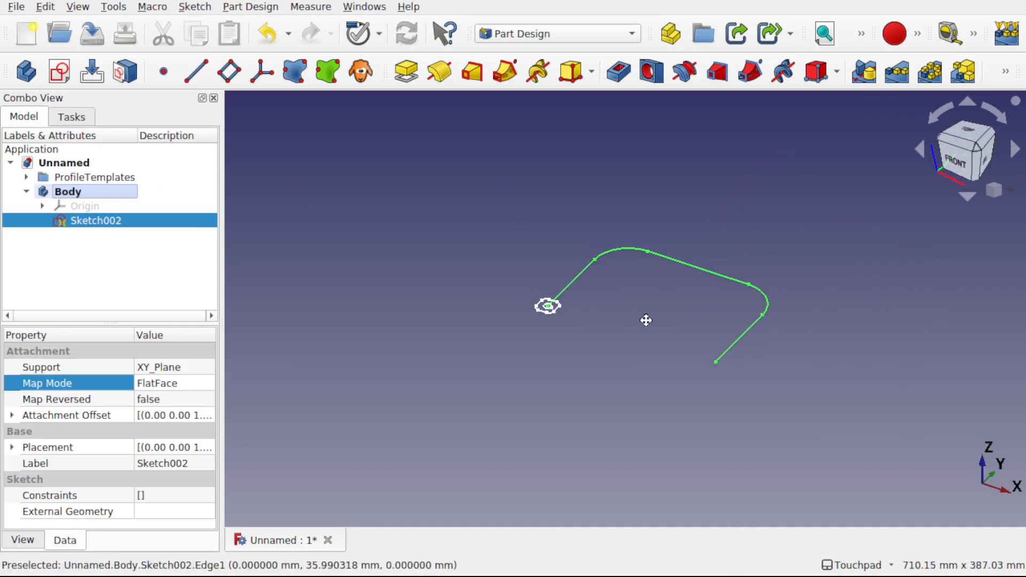
scroll(645, 320, "up", 4)
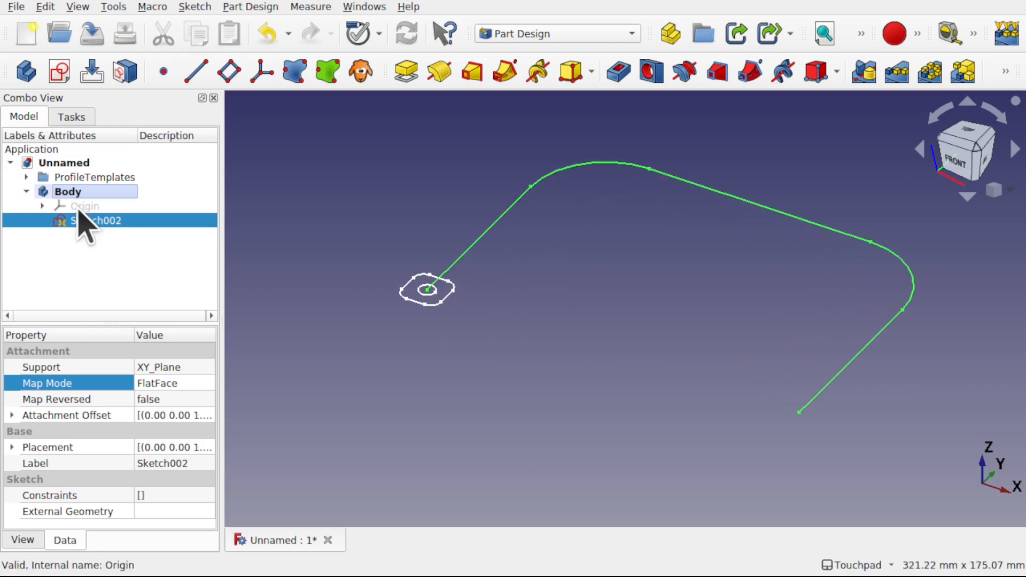
right_click(95, 220)
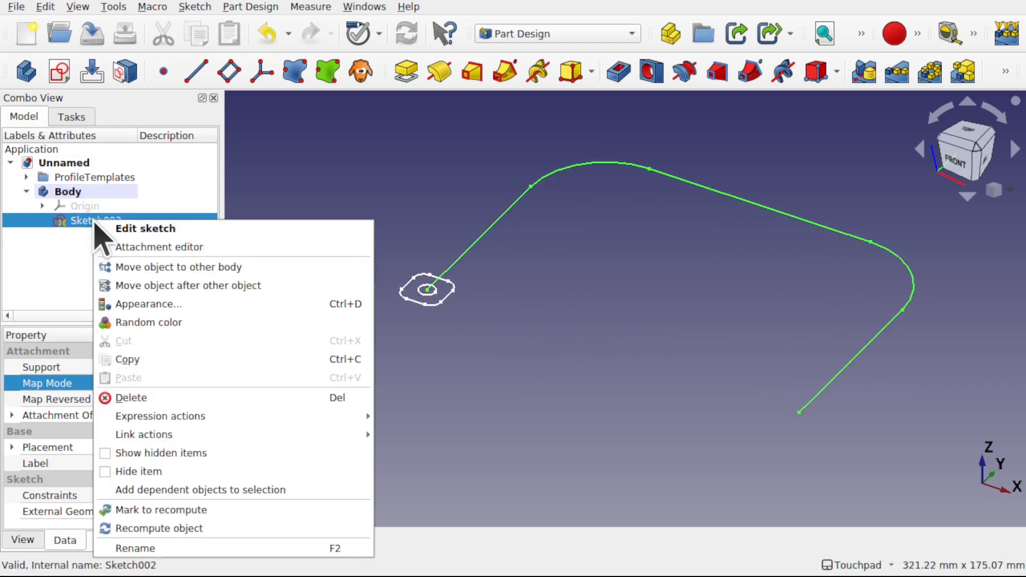
left_click(231, 549)
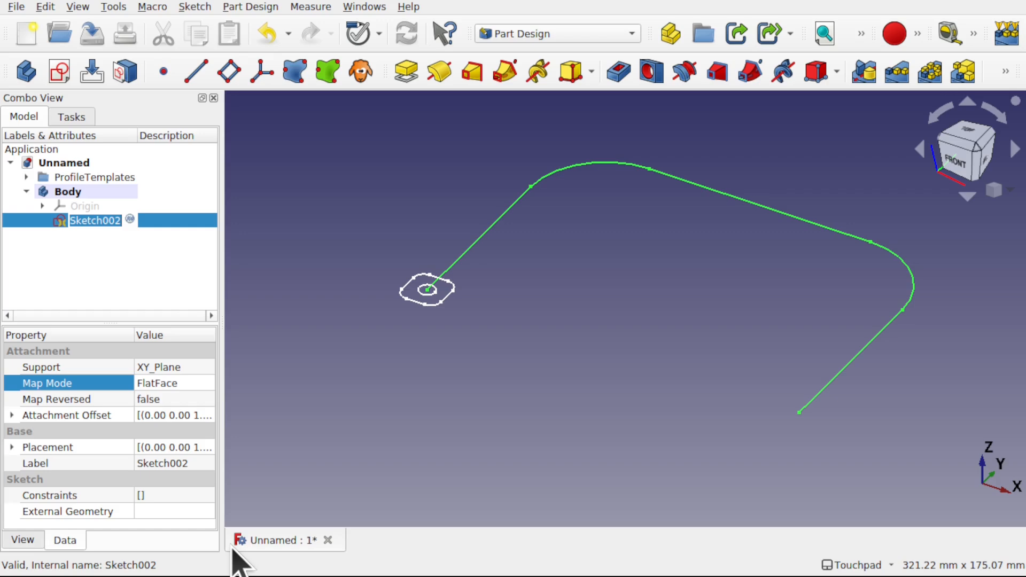
key("Return")
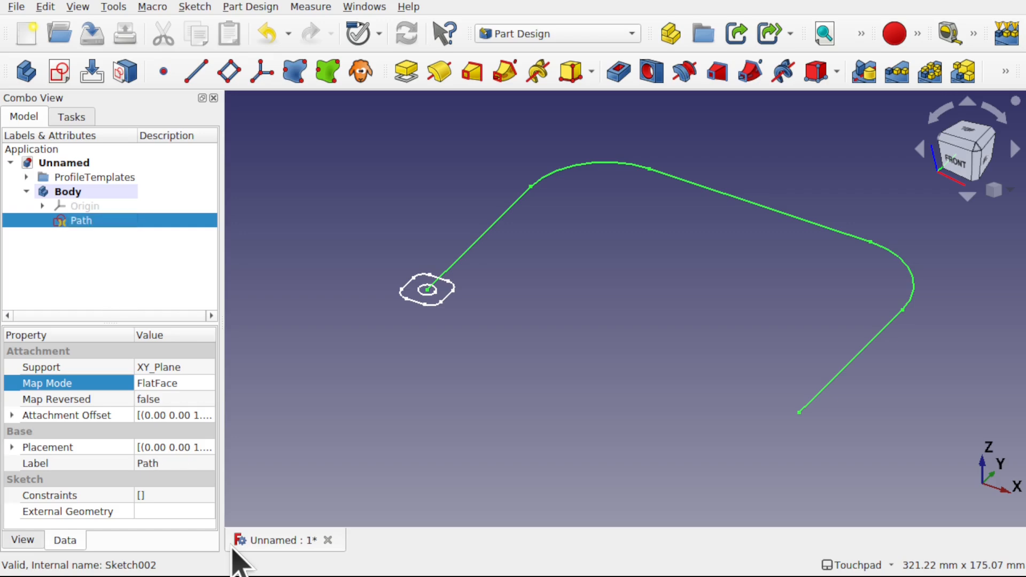
left_click(522, 335)
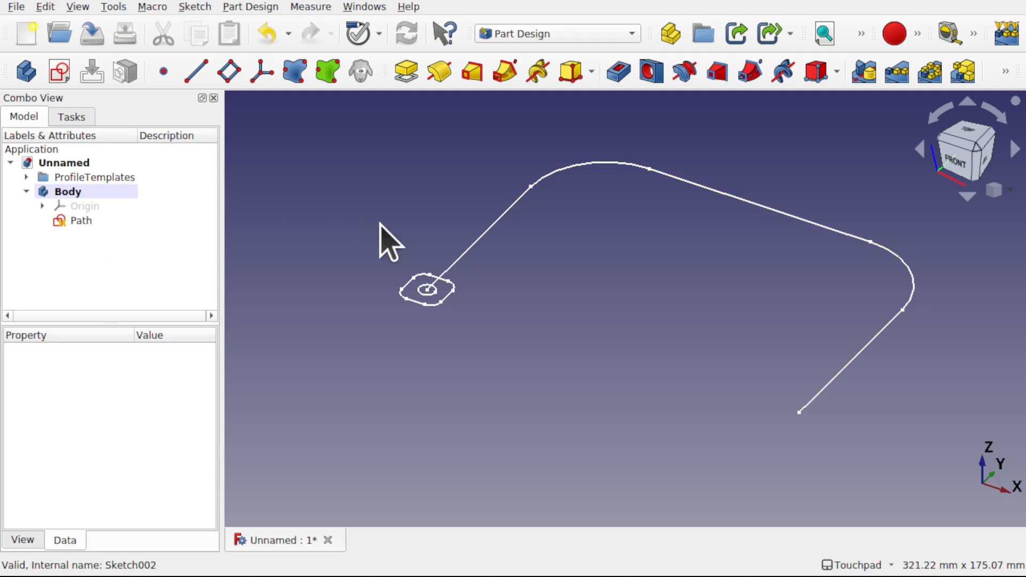
Try a sub-object shape binder of the Profile1 template in the body, inspect its properties and delete it
left_click(26, 177)
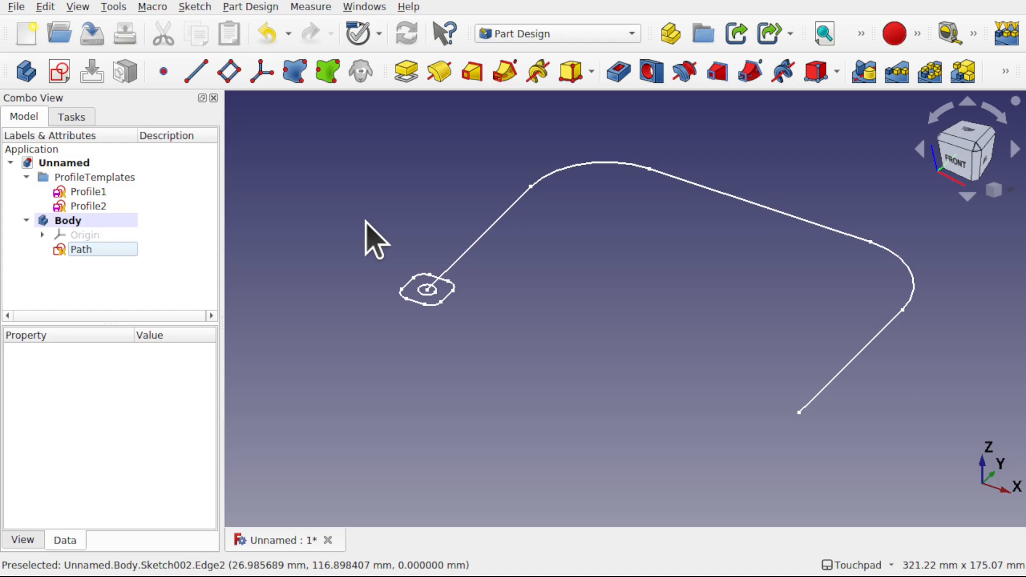
left_click(89, 192)
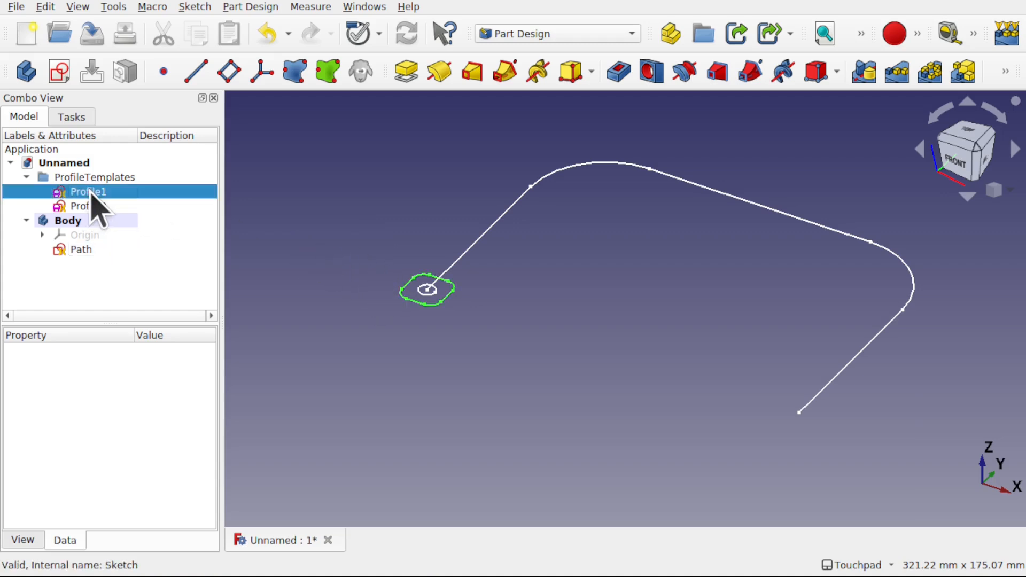
left_click(328, 74)
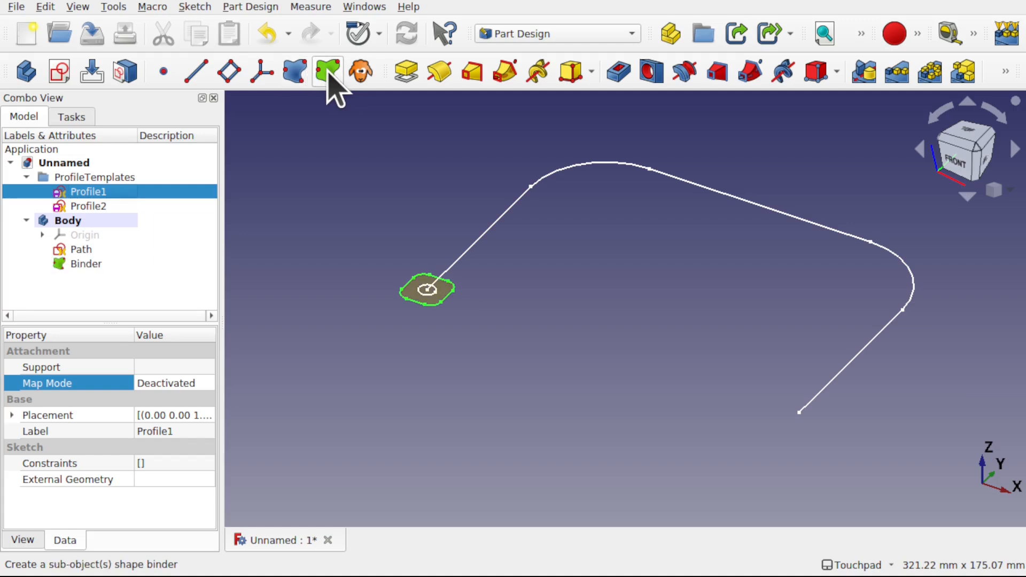
left_click(90, 263)
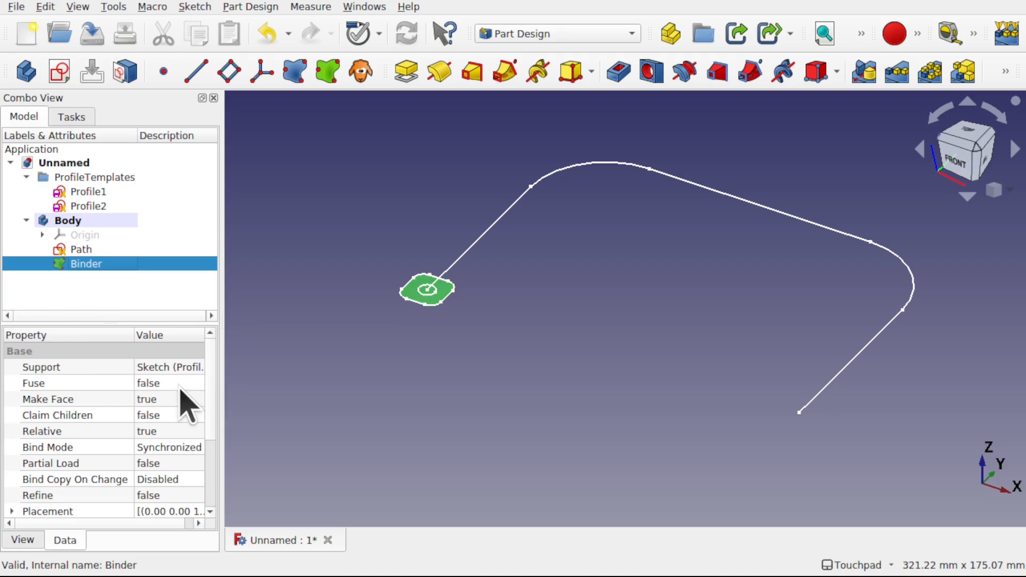
left_click_drag(222, 392, 270, 406)
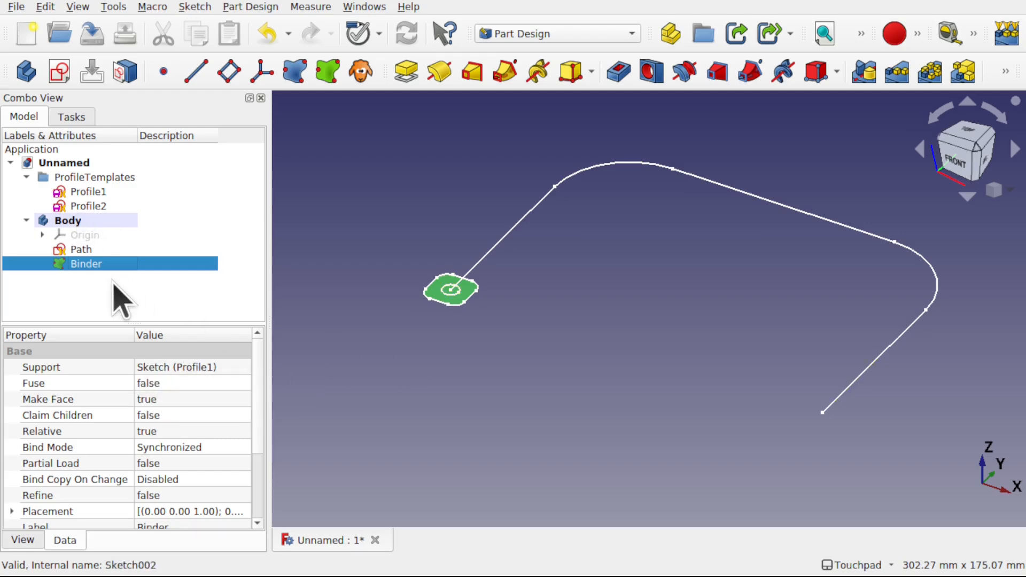
key("Delete")
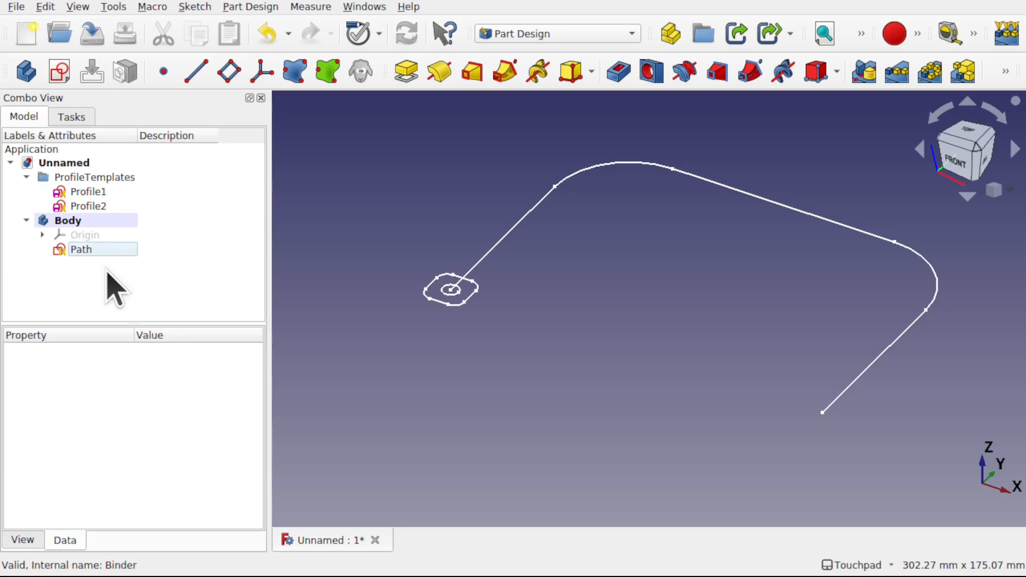
Switch to the Draft workbench and turn off the grid display
left_click(573, 34)
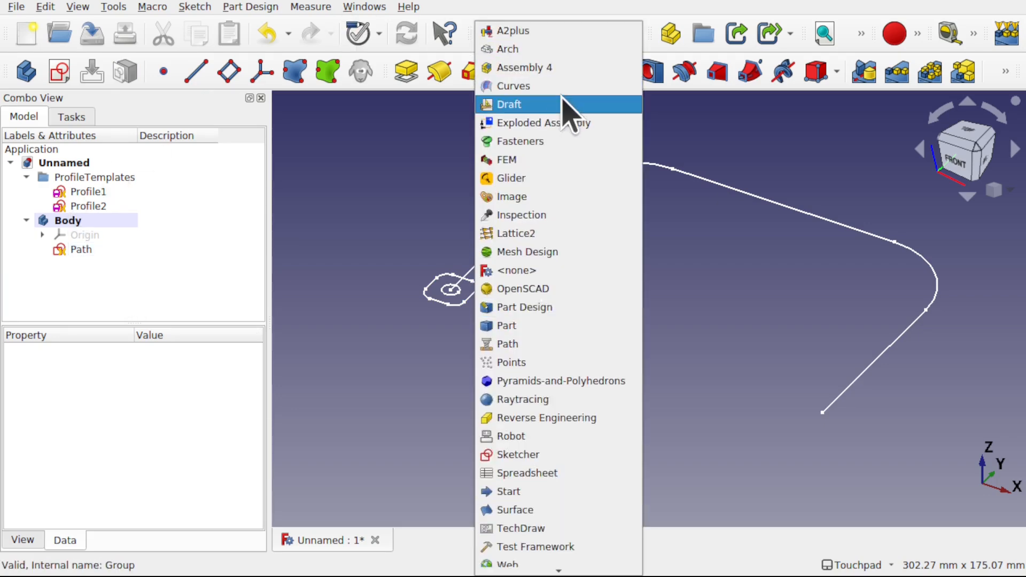
left_click(564, 104)
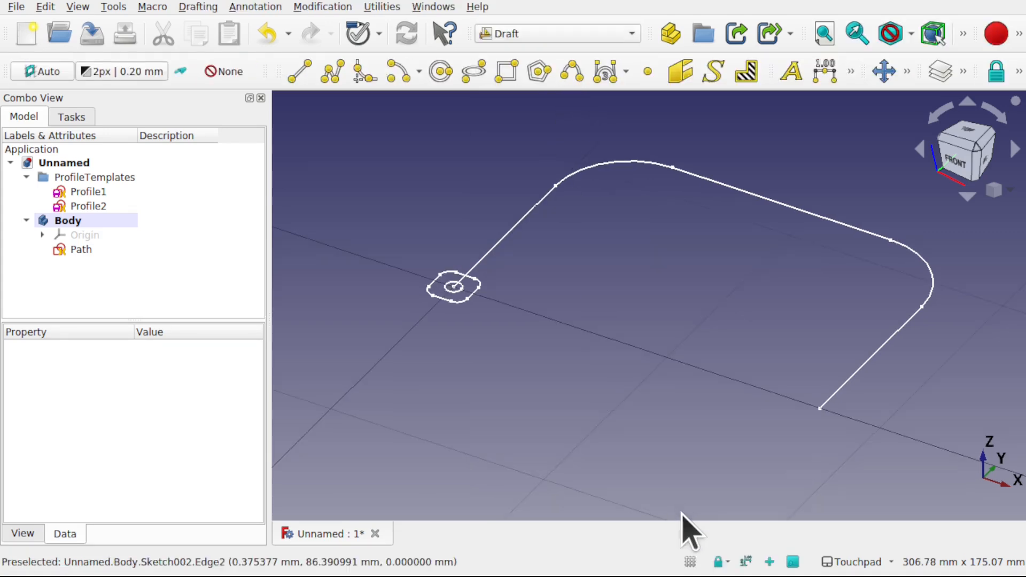
left_click(690, 561)
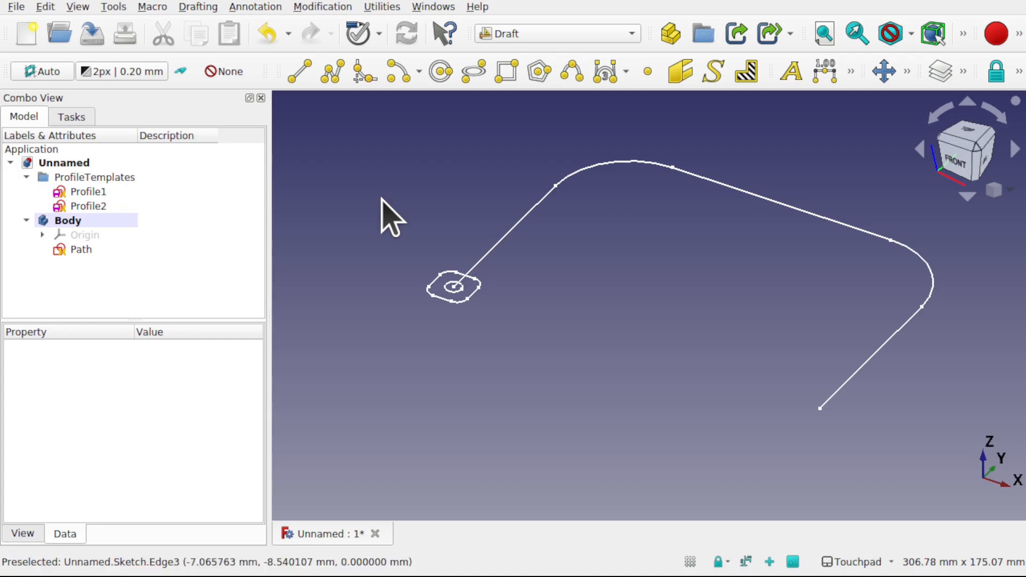
Create a Draft clone of the Profile1 template sketch
left_click(94, 194)
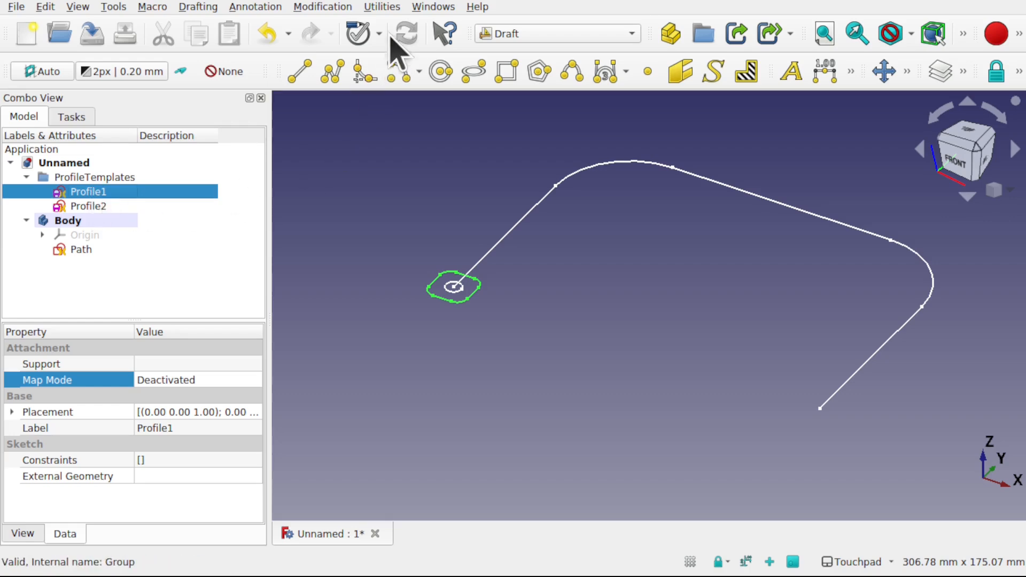
left_click(342, 8)
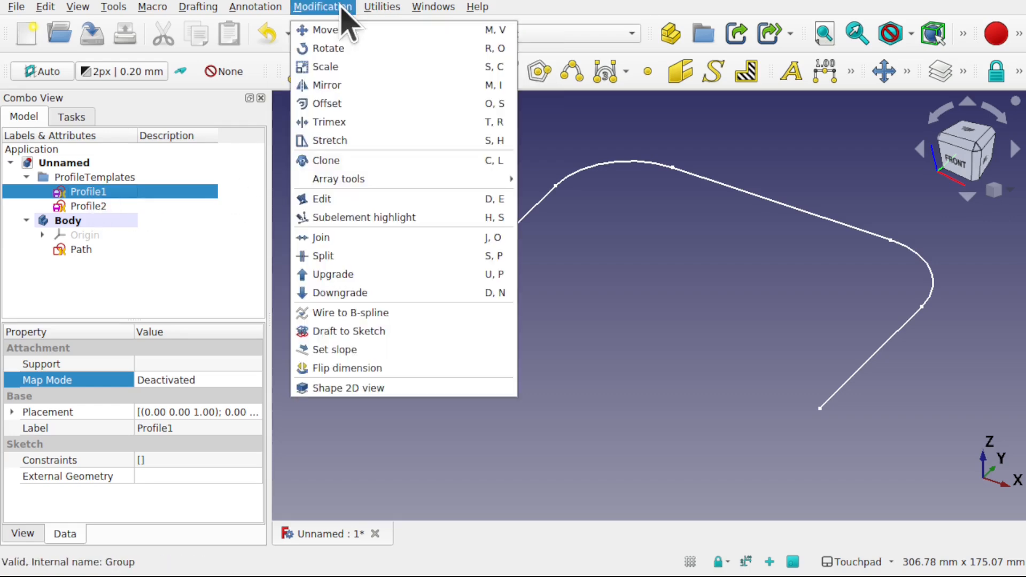
left_click(336, 163)
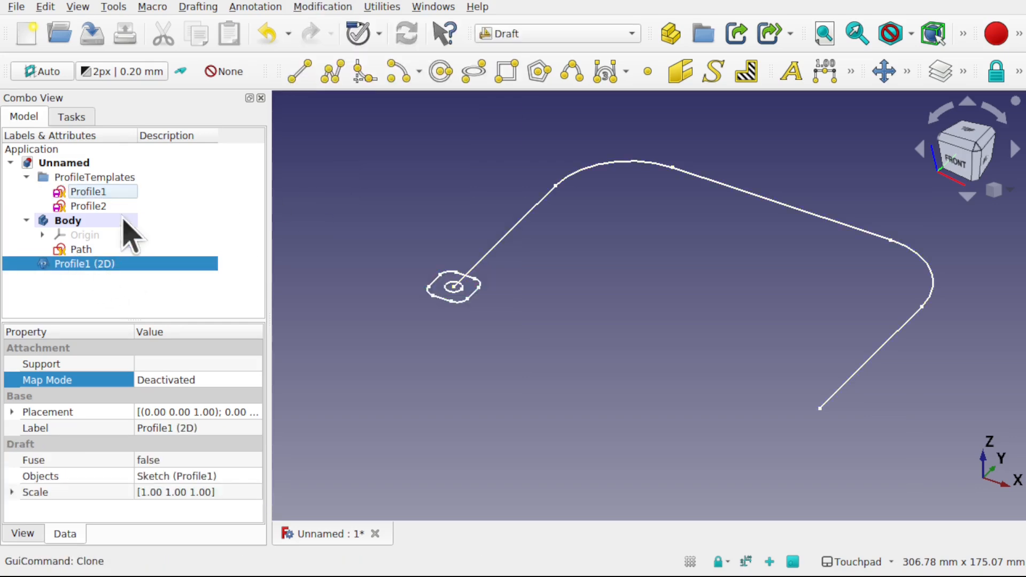
Hide the original Profile1 and Profile2 template sketches, leaving the clone shown
left_click(90, 192)
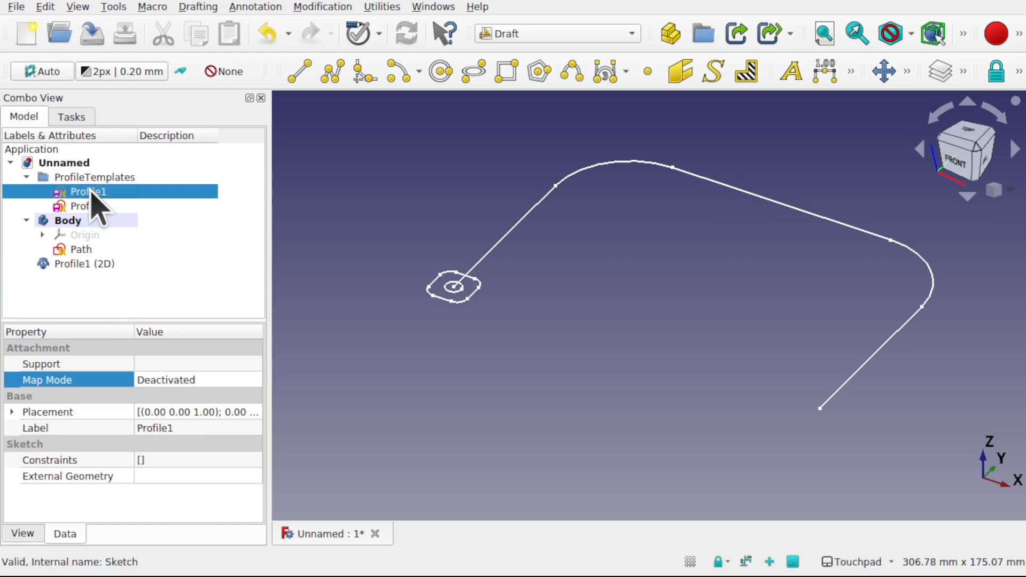
left_click(83, 265)
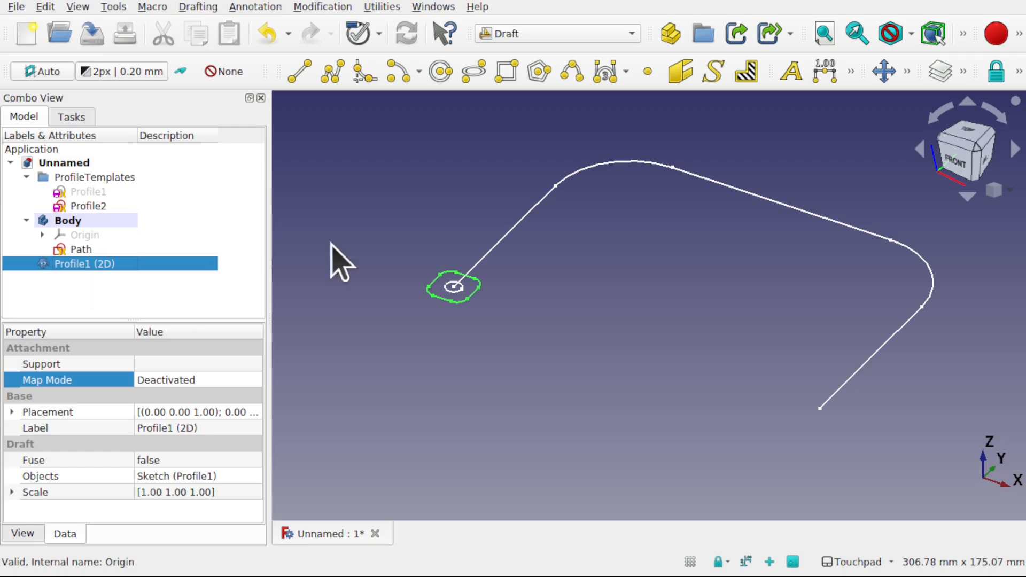
left_click(89, 207)
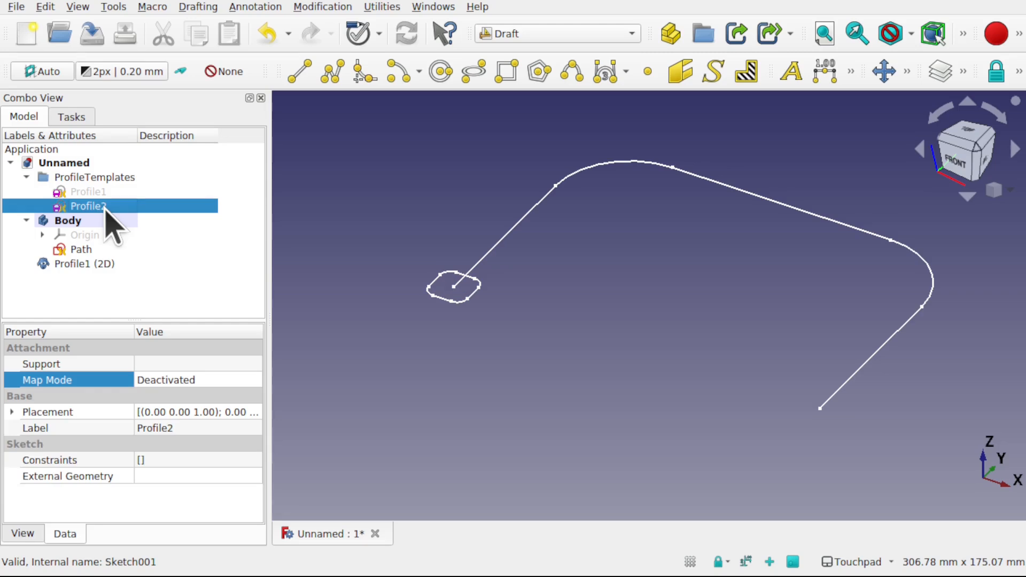
left_click(390, 246)
Move the Profile1 clone into the Body
left_click(63, 265)
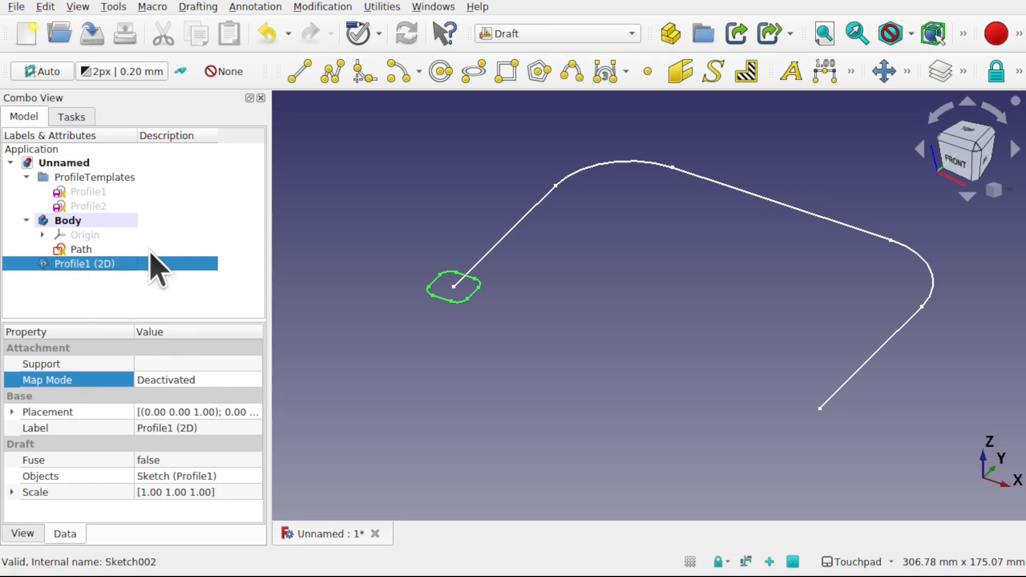
left_click(78, 263)
left_click_drag(78, 263, 76, 225)
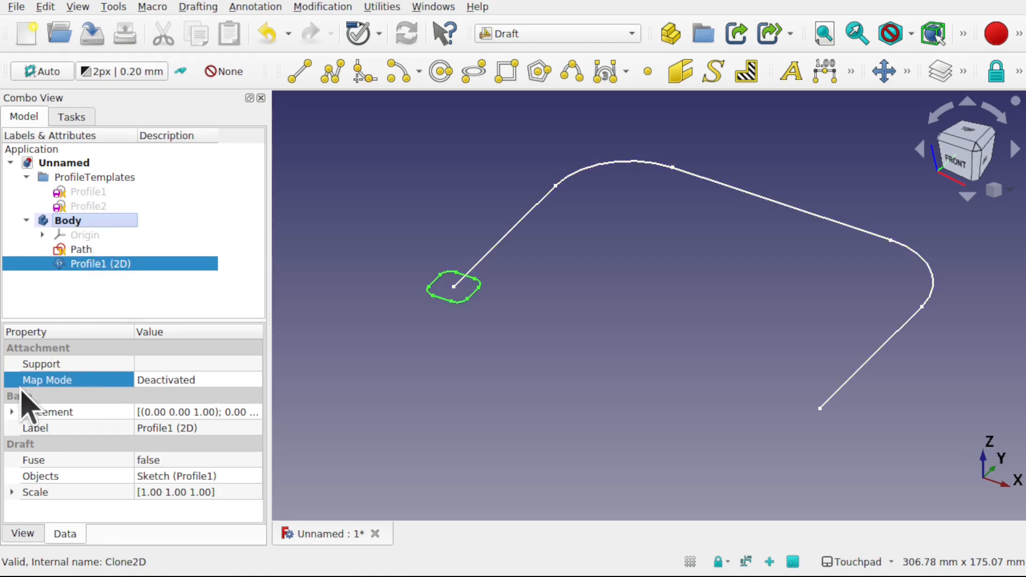
Attach the Profile1 clone to the path's start vertex and first straight edge using the Normal to edge mode
left_click(257, 377)
left_click(256, 380)
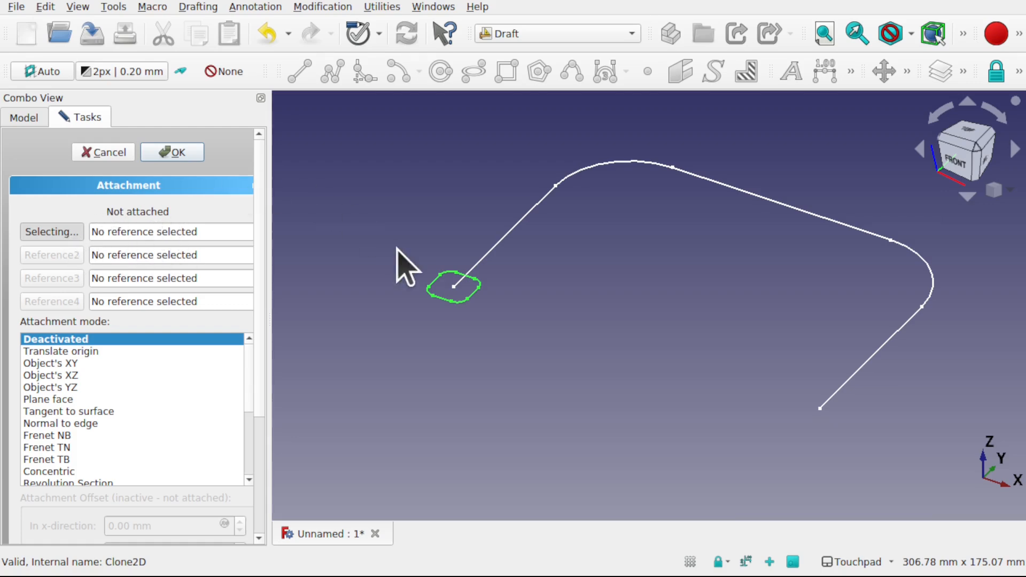
left_click(454, 287)
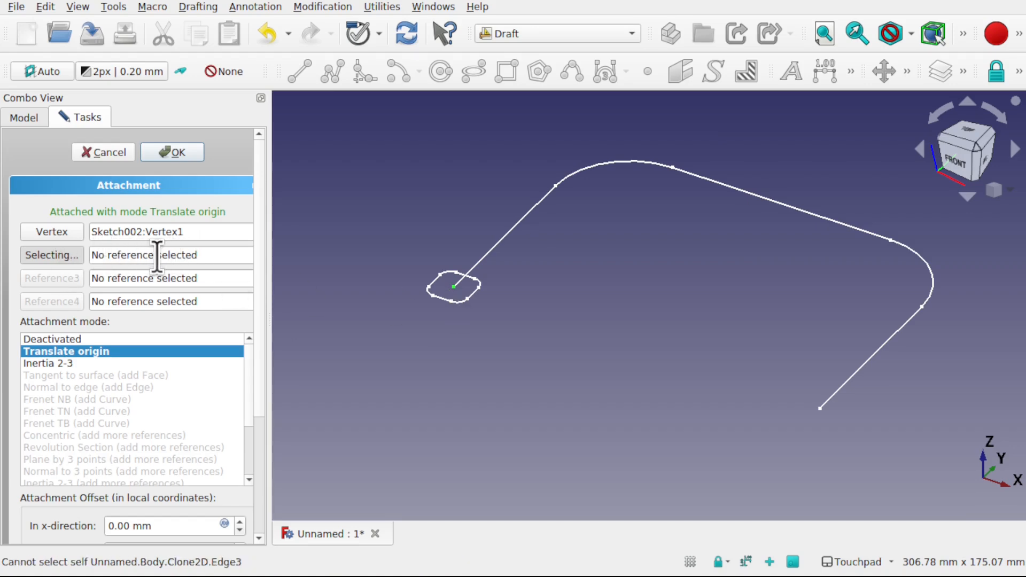
left_click(49, 255)
left_click(483, 261)
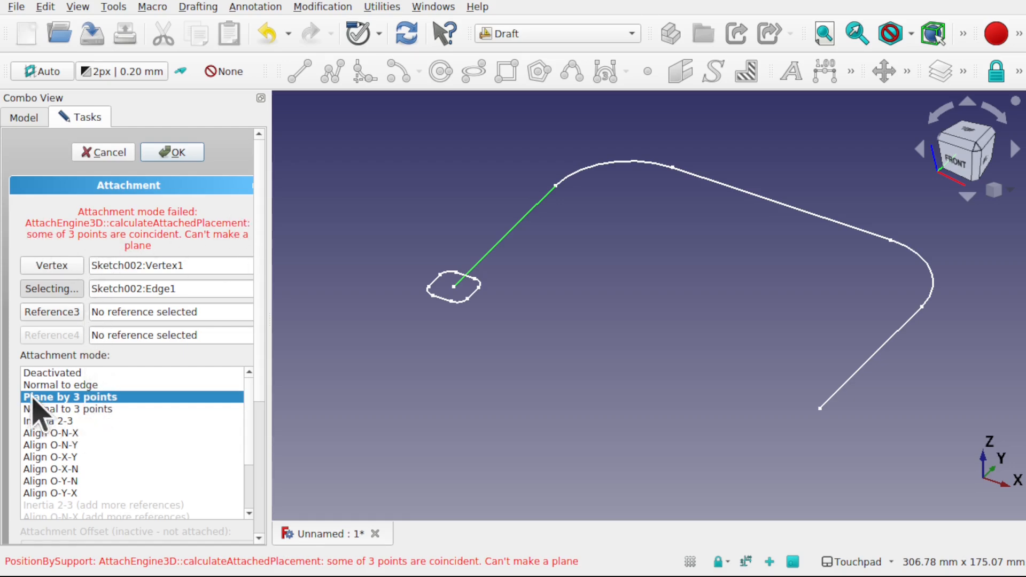
left_click(71, 386)
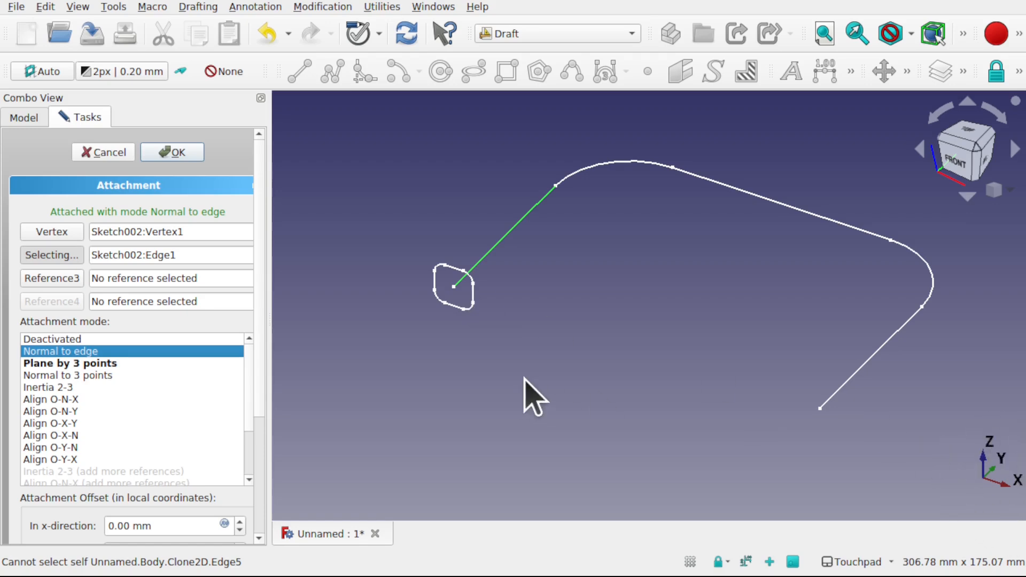
left_click(177, 154)
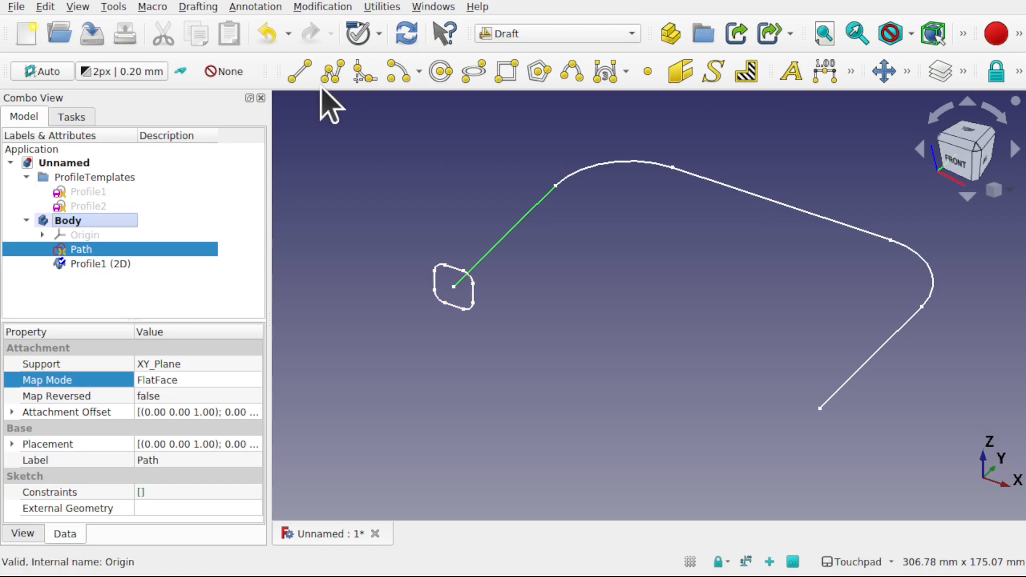
Sweep the Profile1 clone along the Path sketch with a Part Design additive pipe, keeping the Transformed corner transition
left_click(568, 33)
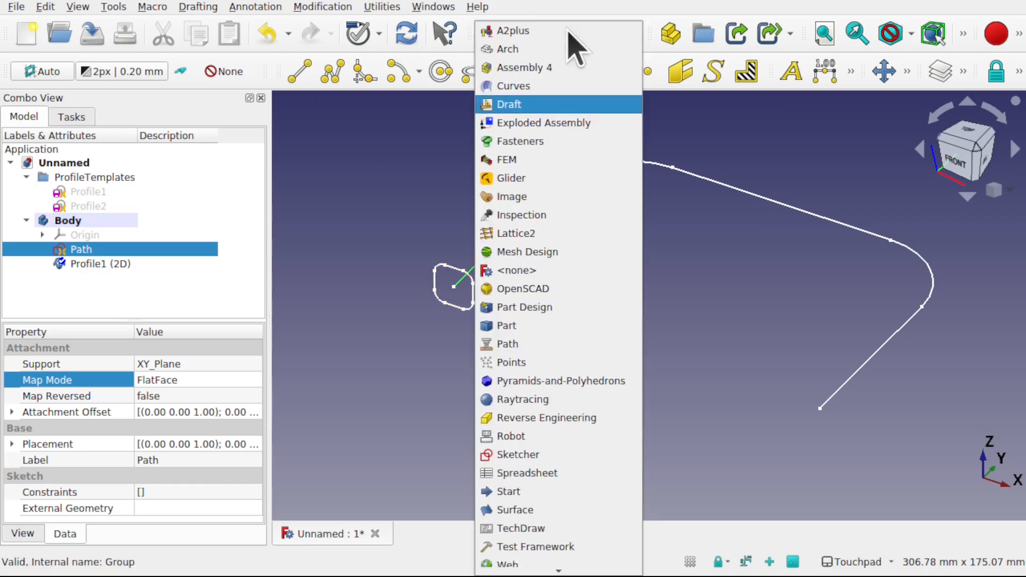
left_click(561, 307)
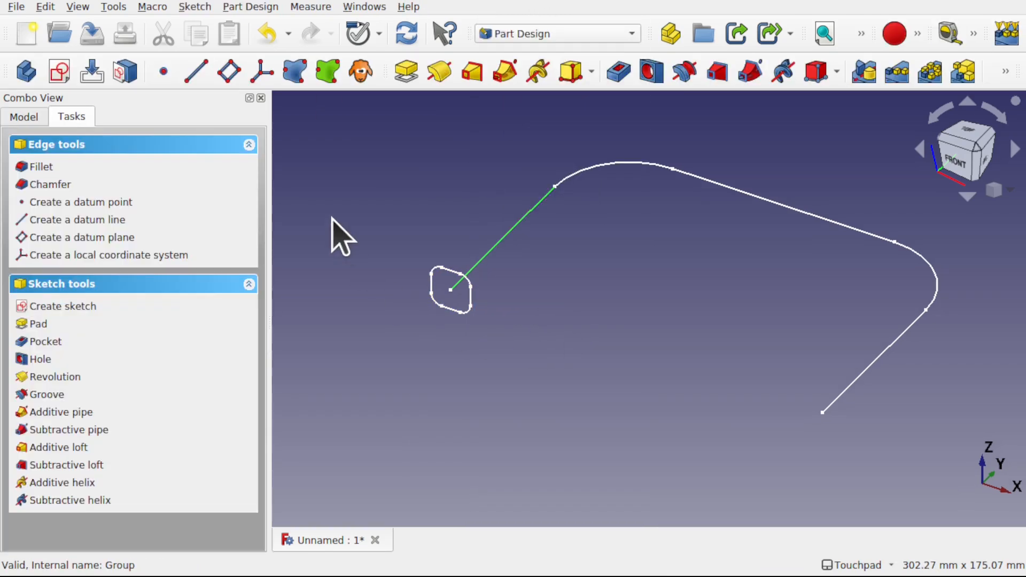
left_click(21, 118)
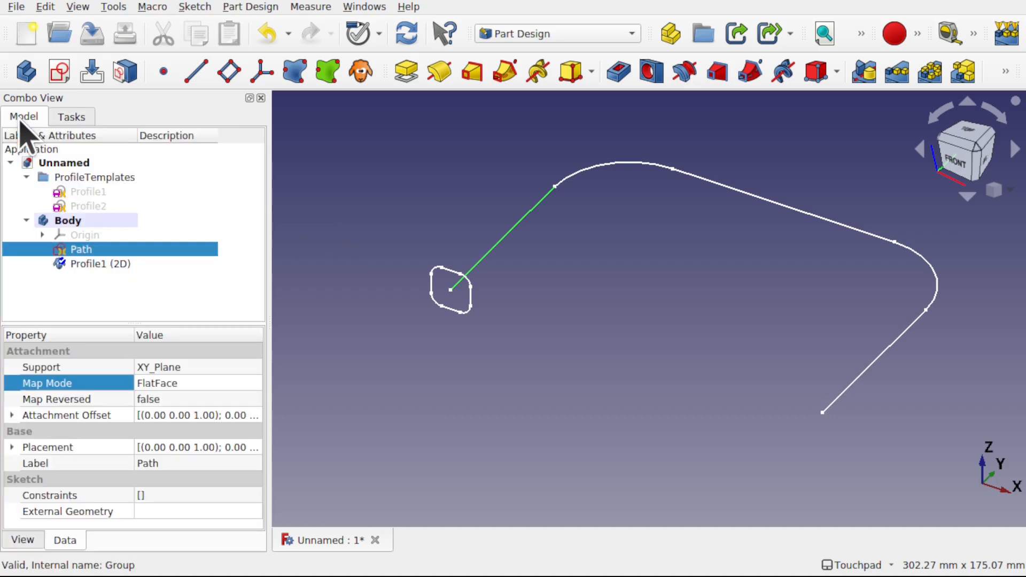
left_click(101, 270)
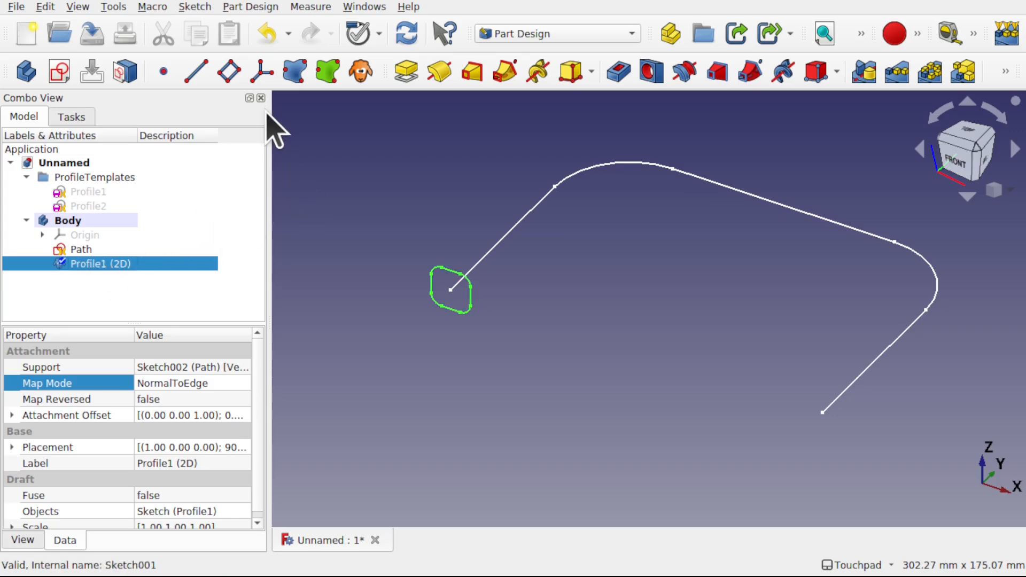
left_click(250, 8)
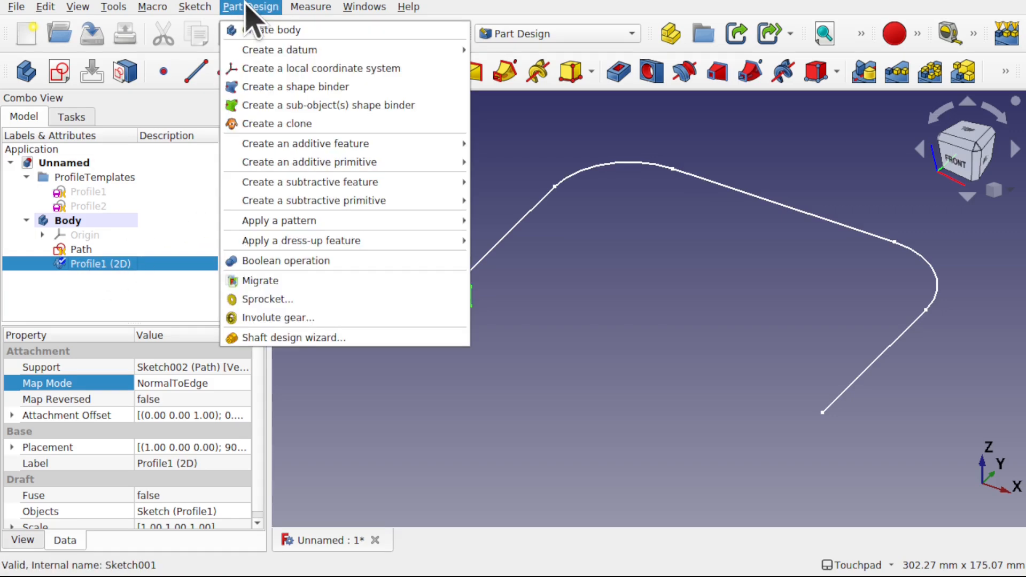
mouse_move(368, 142)
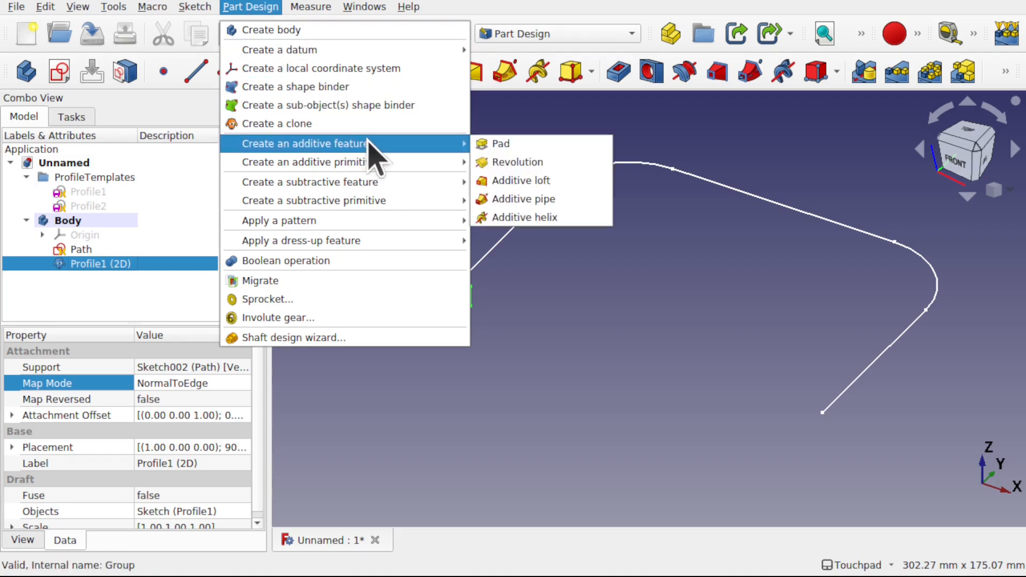
left_click(570, 197)
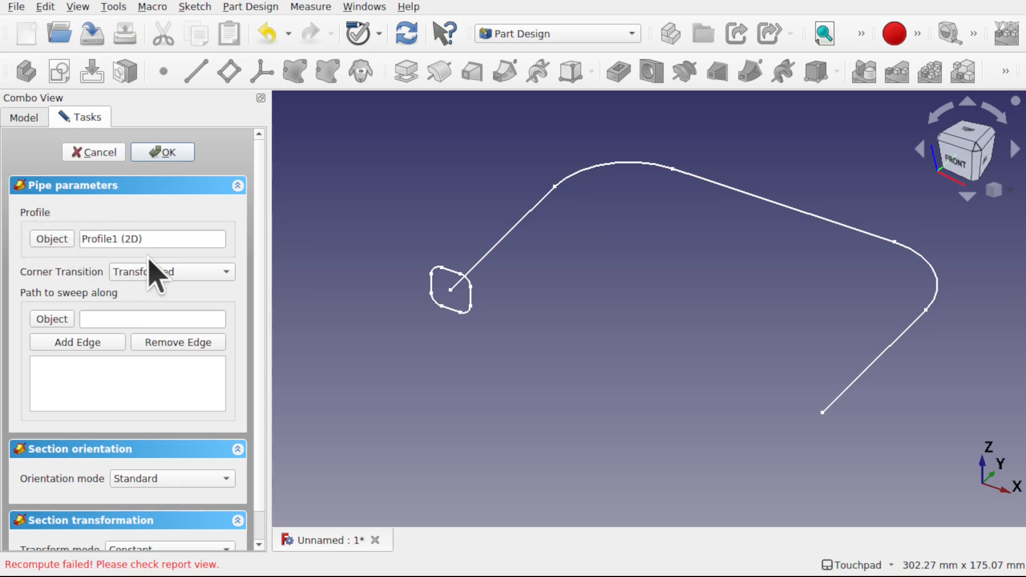
left_click(101, 344)
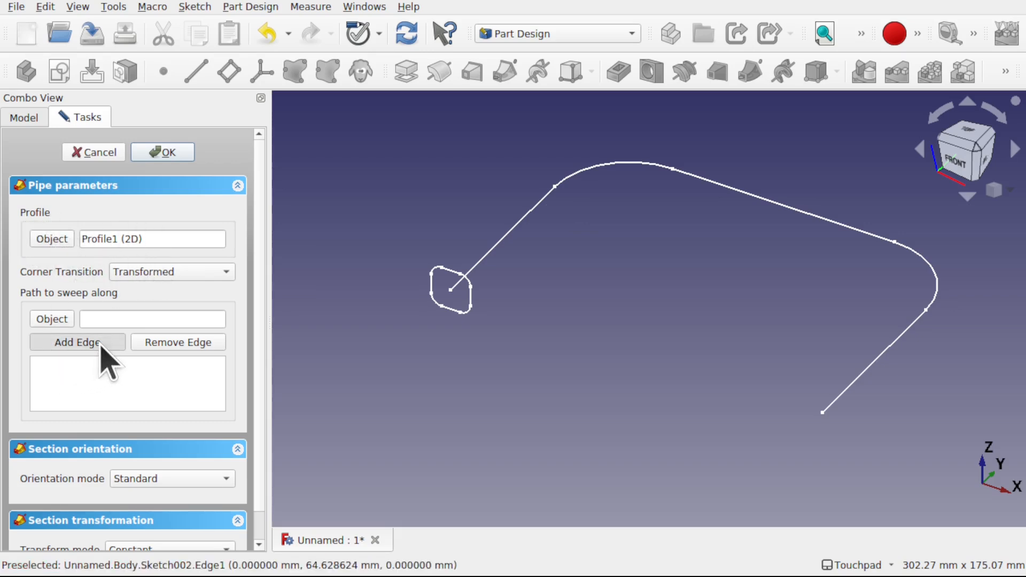
left_click(52, 319)
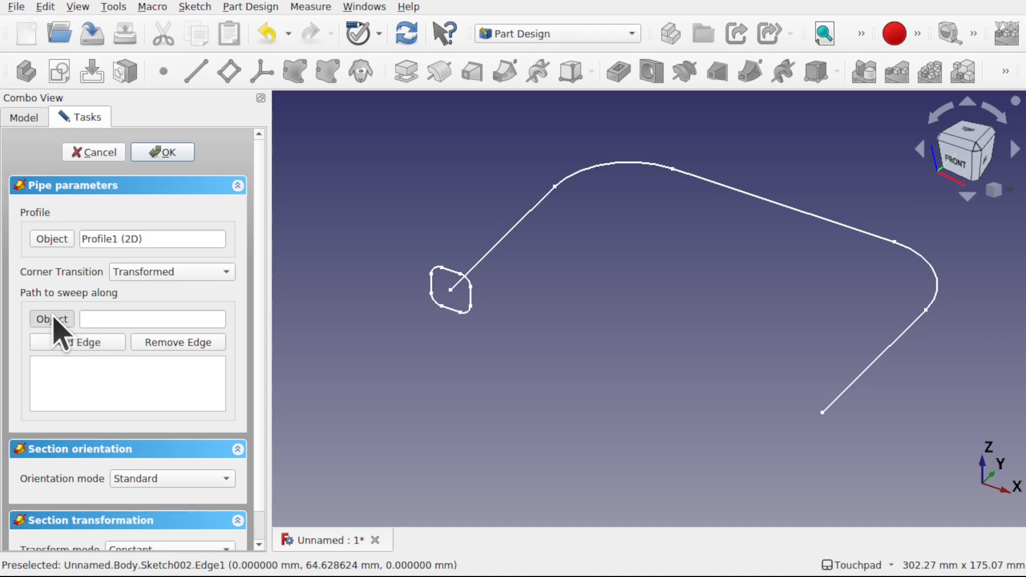
left_click(496, 243)
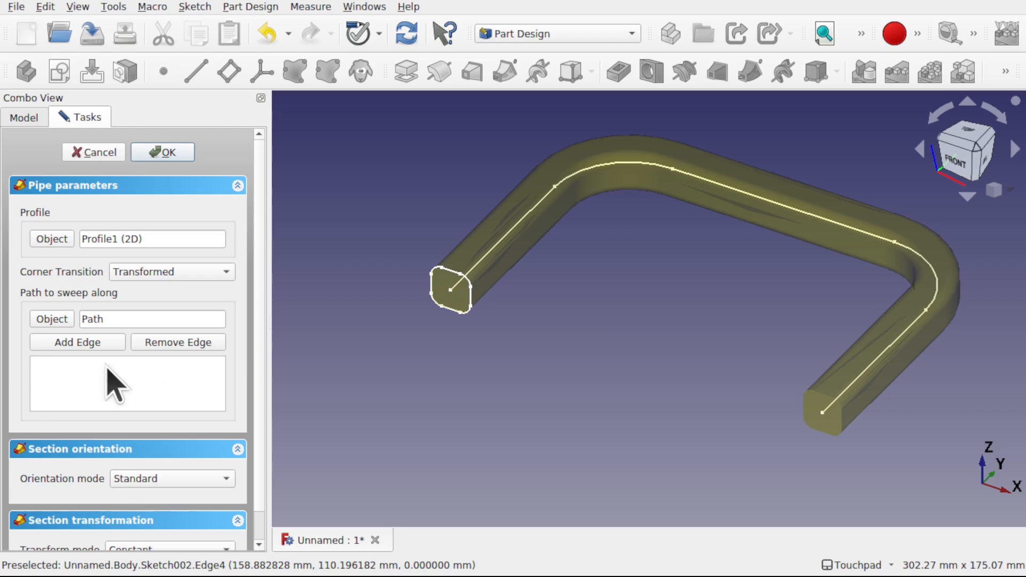
left_click(163, 153)
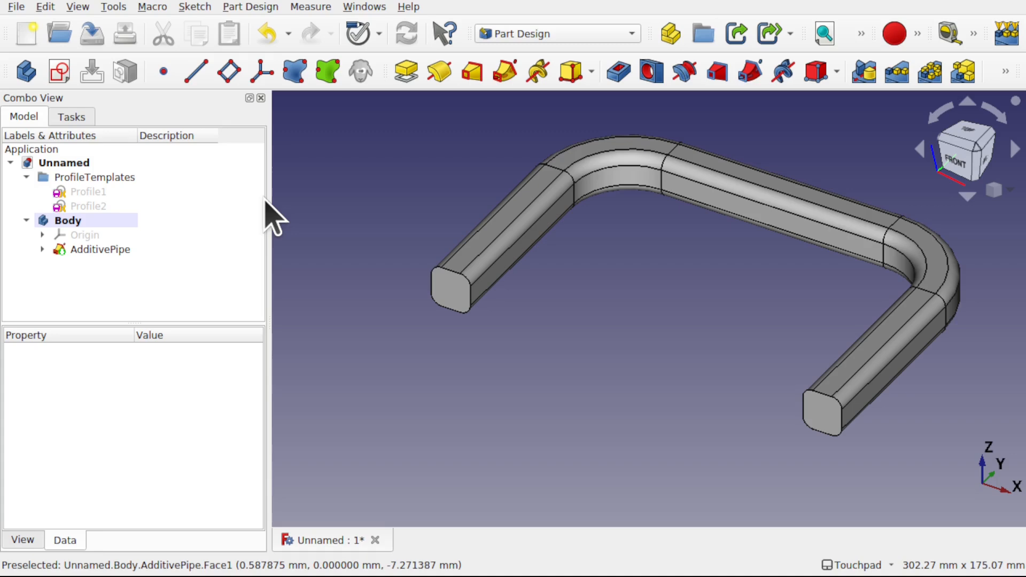
Expand the additive pipe in the model tree and examine the Profile1 clone it uses
left_click(73, 193)
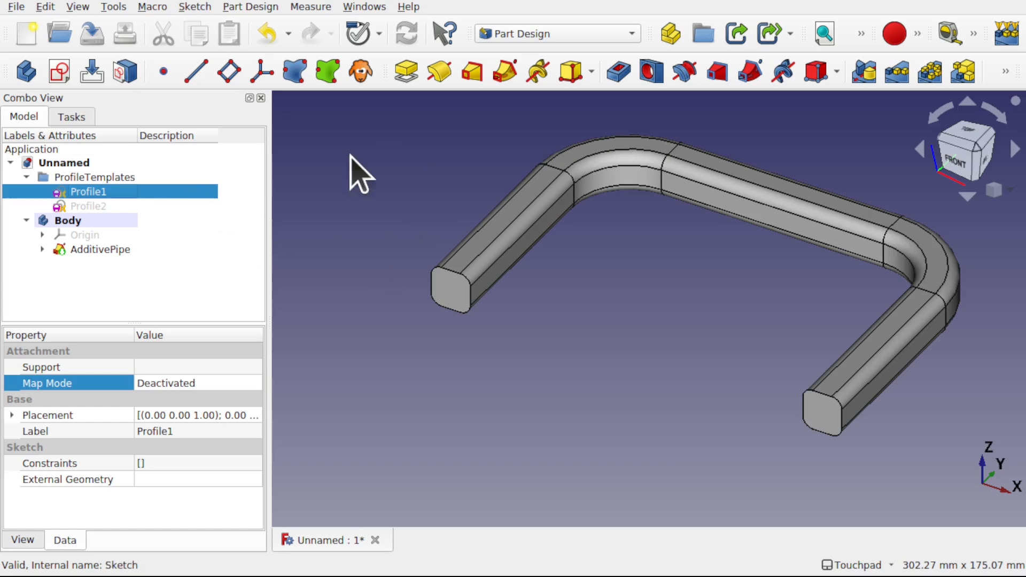
left_click(697, 275)
left_click(92, 249)
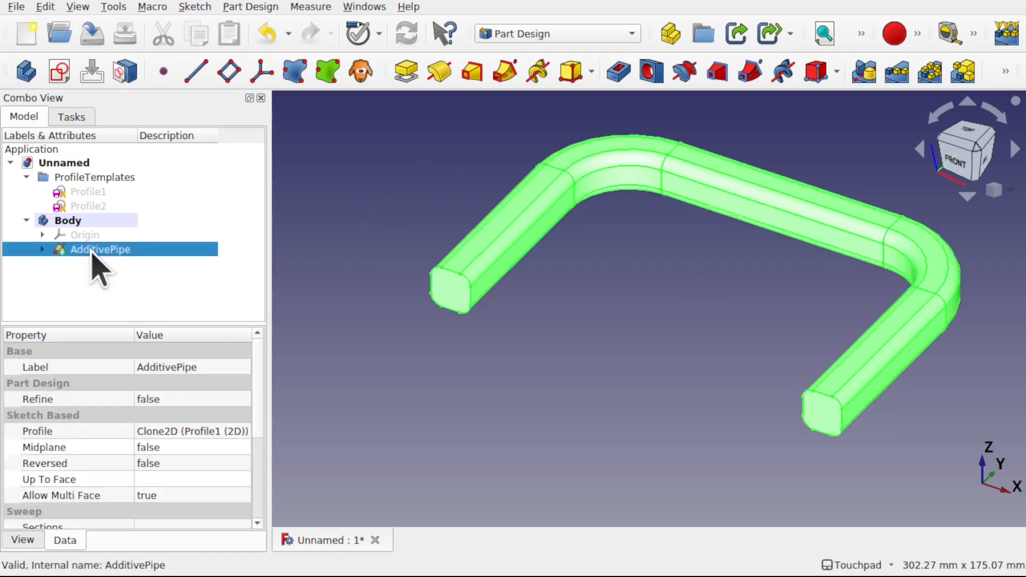
left_click(42, 249)
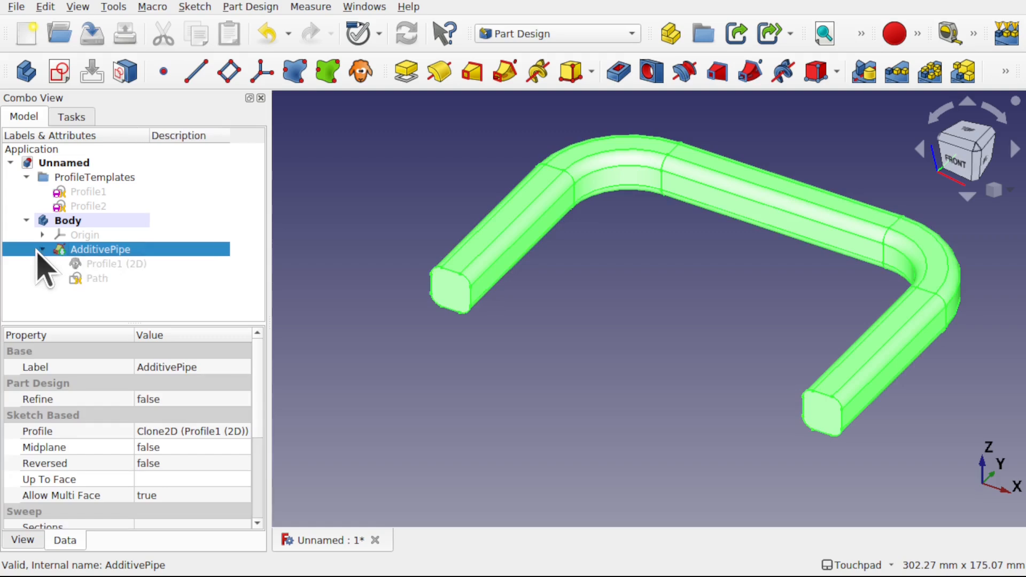
left_click(127, 263)
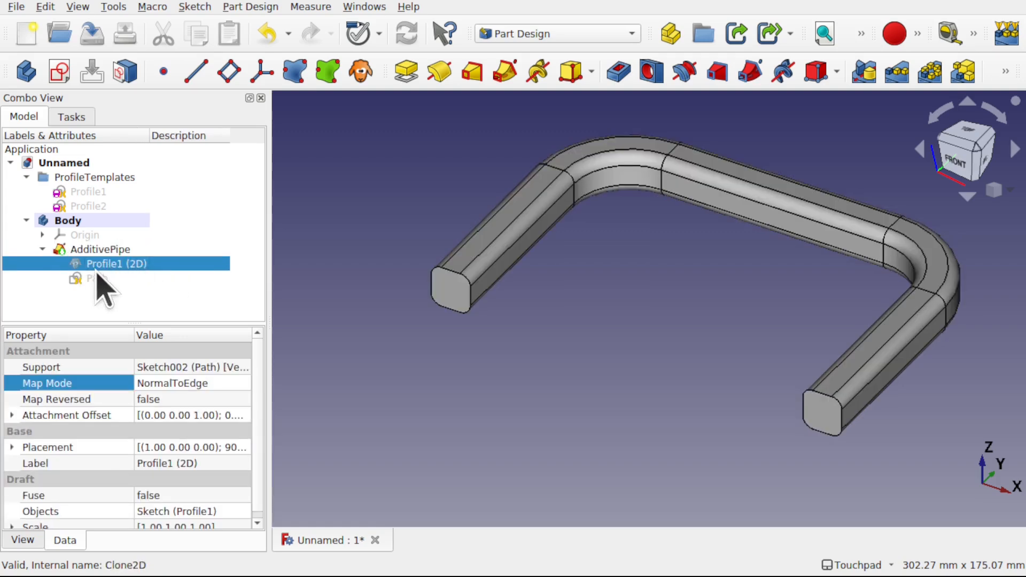
Open the original Profile1 template sketch for editing and delete all its geometry
left_click(80, 192)
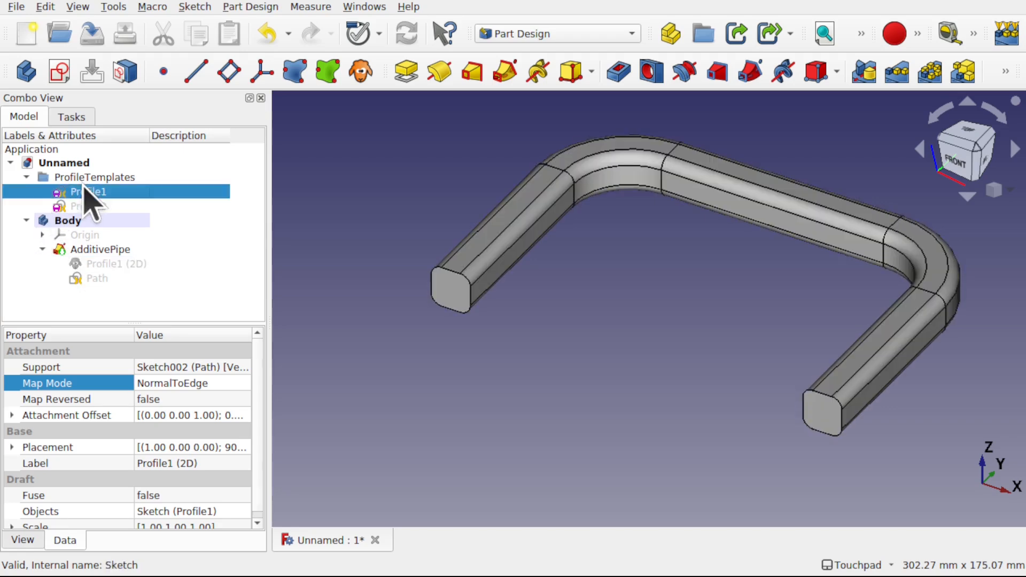
double_click(83, 186)
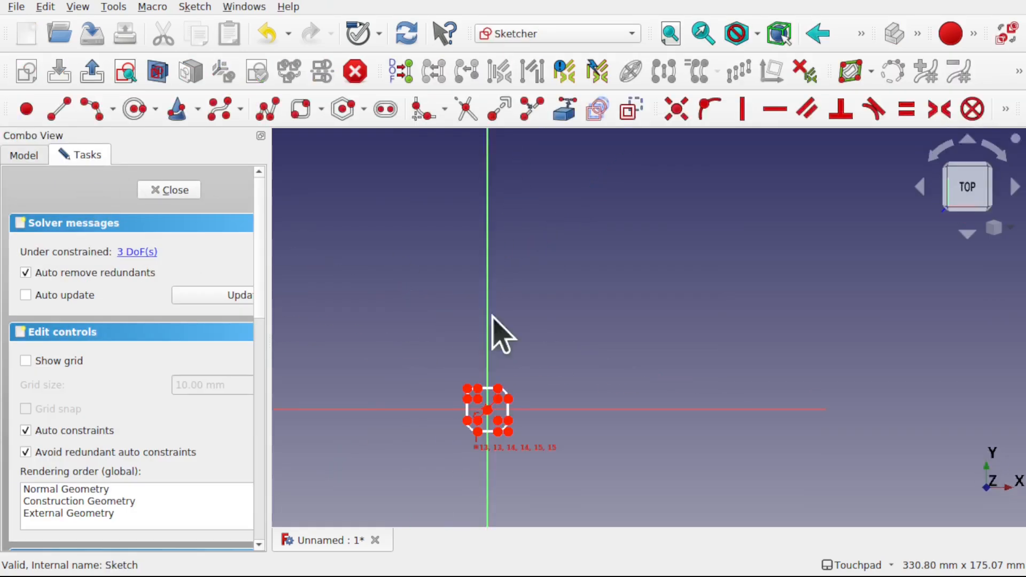
left_click_drag(431, 368, 554, 483)
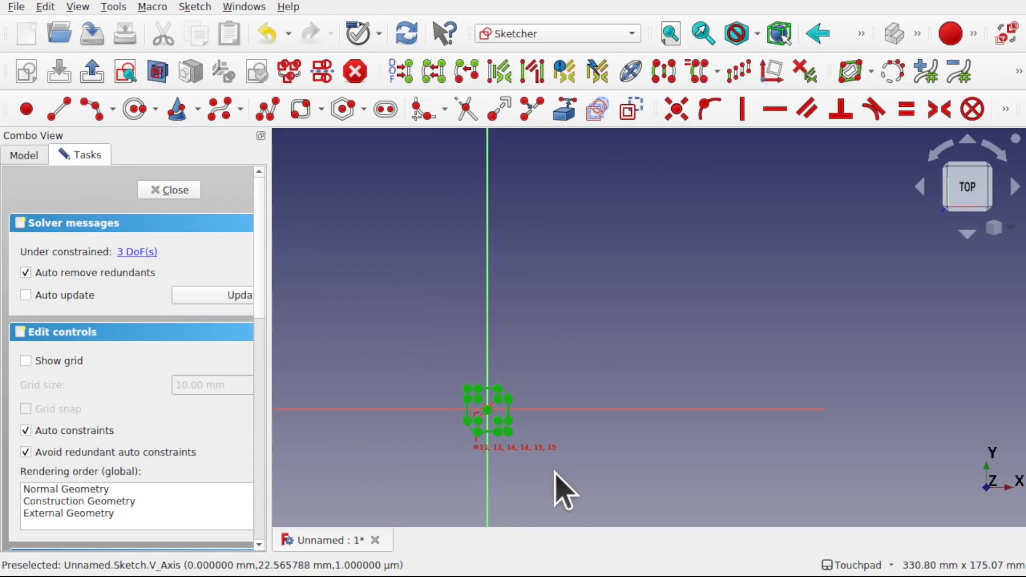
key("Delete")
middle_click_drag(500, 445, 604, 356, "shift")
scroll(605, 357, "up", 2)
scroll(604, 356, "up", 2)
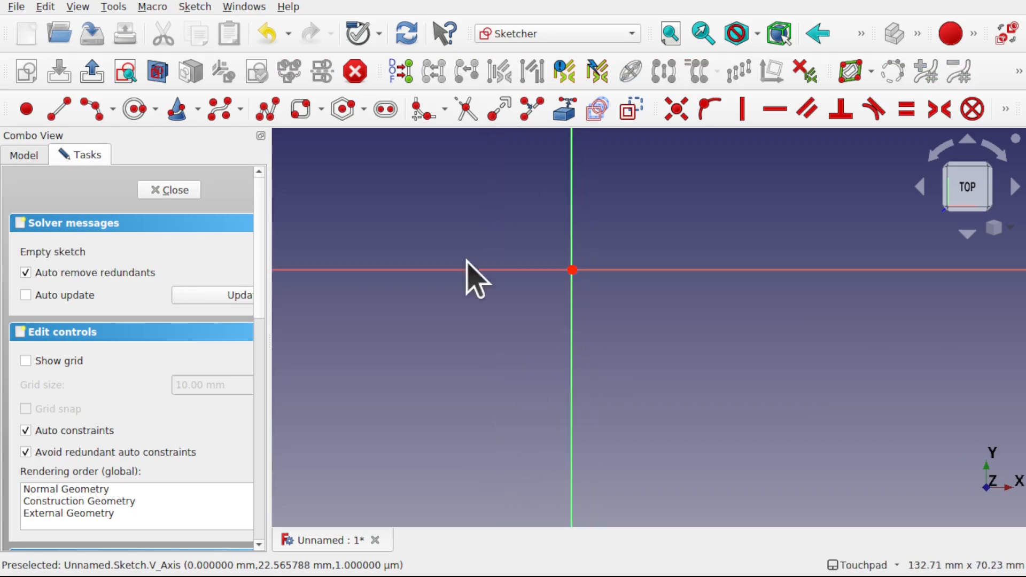
Draw a slanted slot of about 3.6 mm radius and 15.5 mm length across the origin in Profile1 and close the sketch
left_click(383, 110)
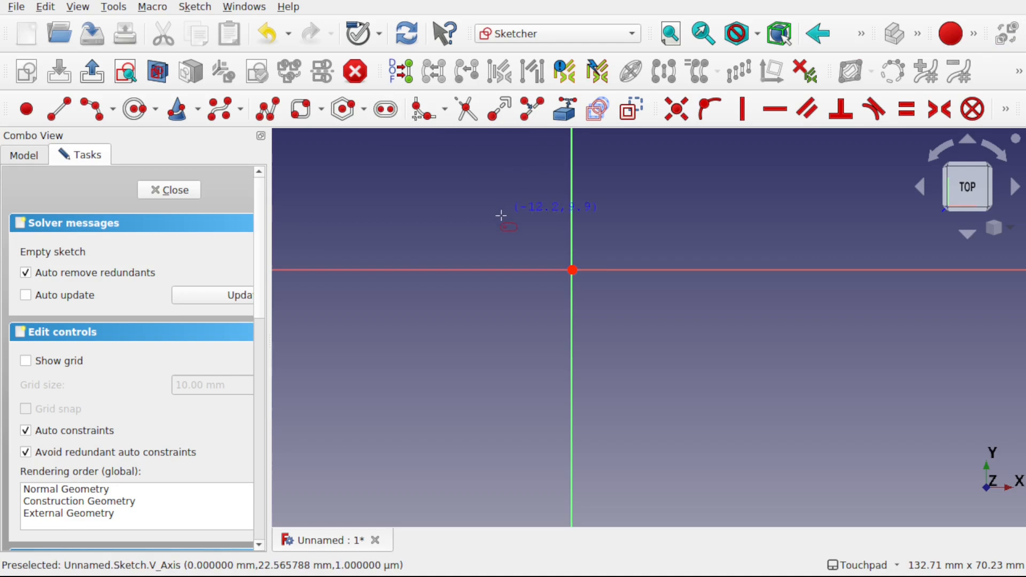
left_click(531, 258)
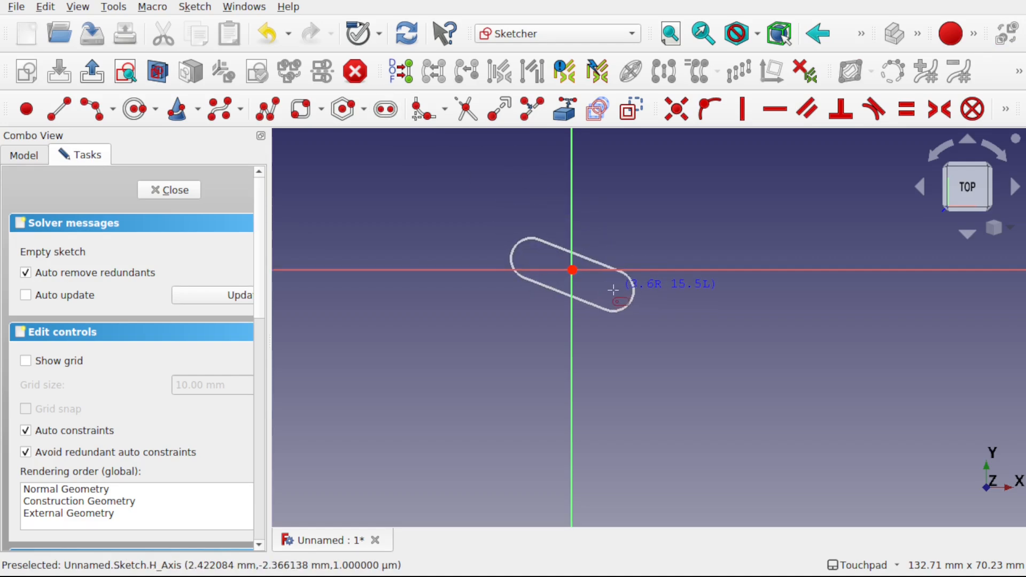
left_click(613, 291)
left_click(199, 196)
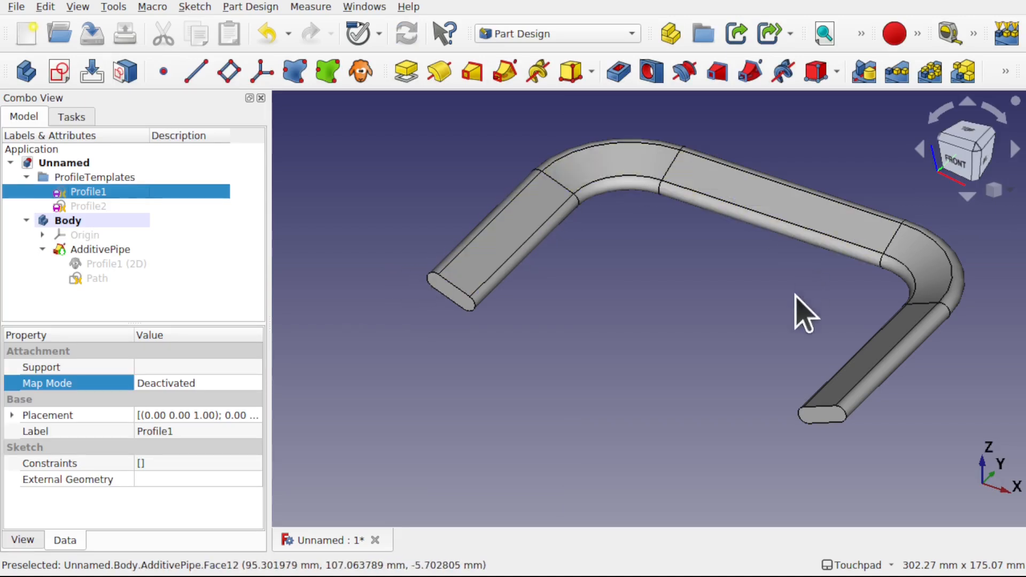
mouse_move(657, 314)
middle_mouse_down()
mouse_move(708, 273)
mouse_move(772, 262)
mouse_move(794, 271)
mouse_move(656, 303)
middle_mouse_up()
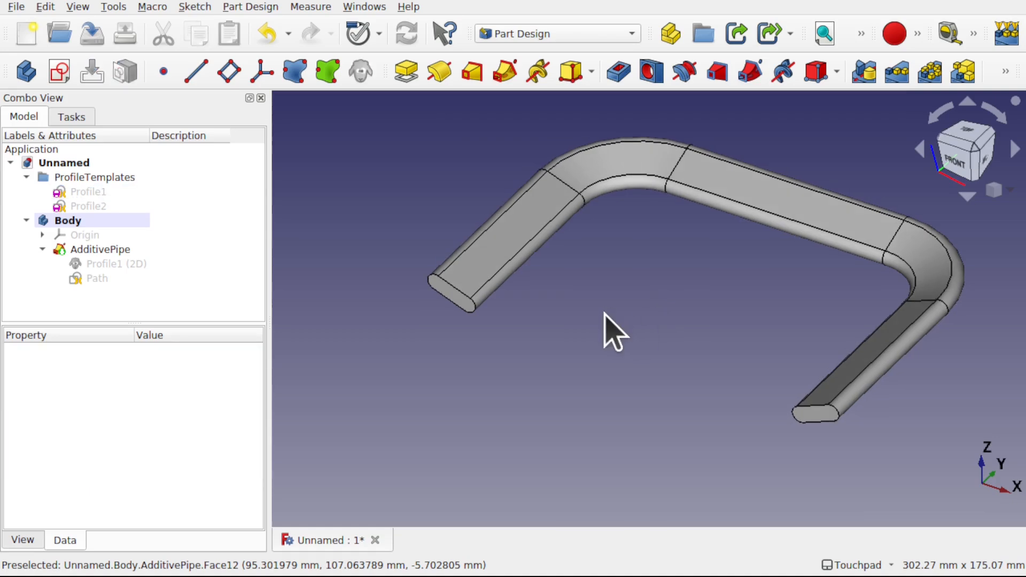
Create a second body and start a new sketch on its XY plane
left_click(26, 220)
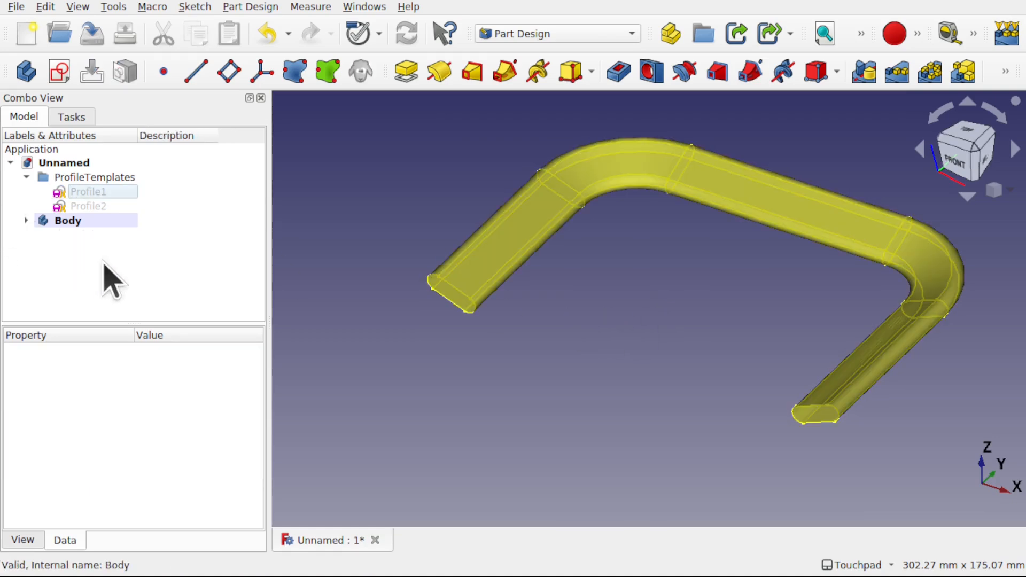
left_click(25, 71)
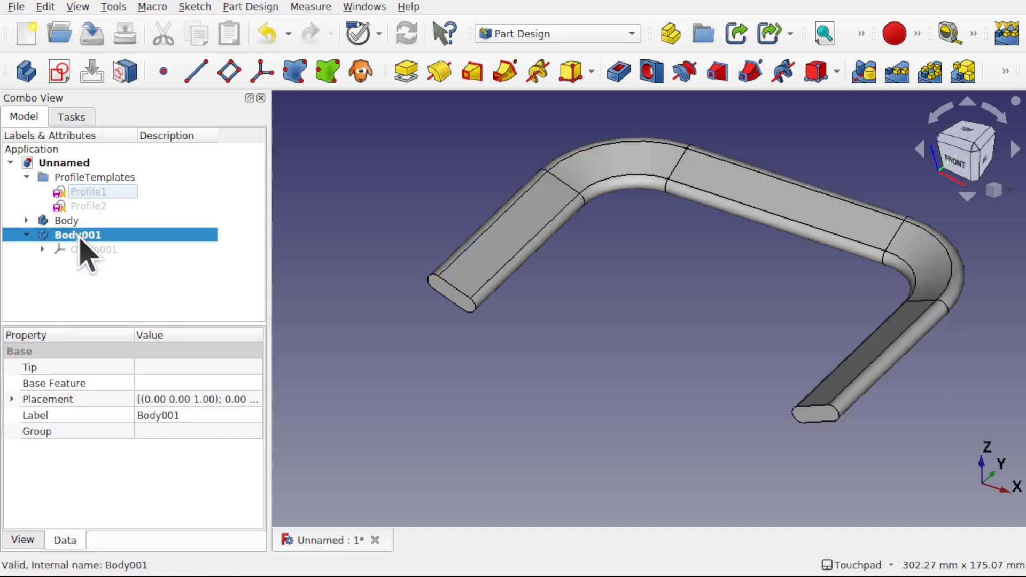
left_click(57, 72)
left_click(58, 213)
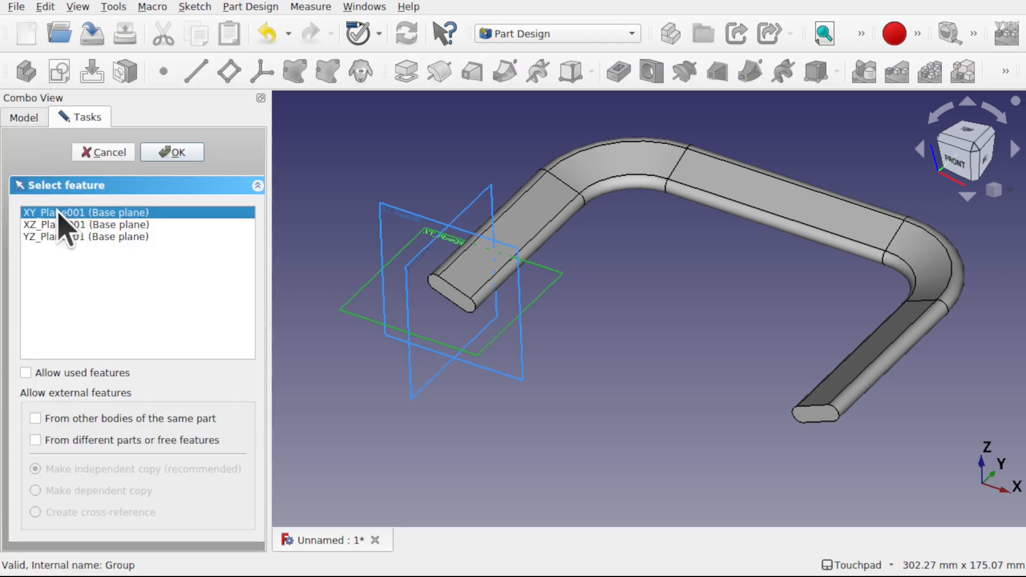
left_click(185, 156)
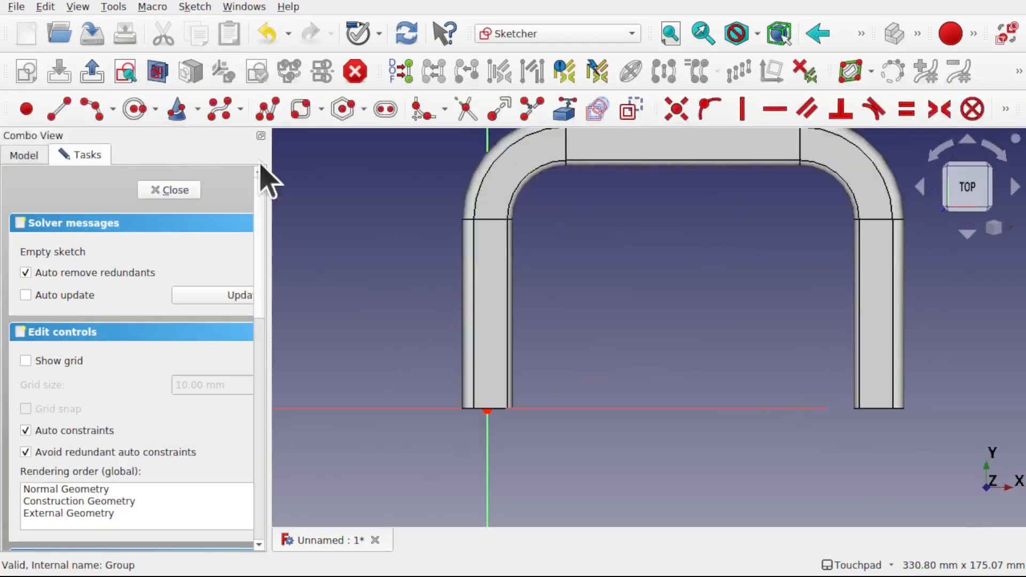
Draw a single slanted line below the existing frame as the second body's path and close the sketch
scroll(671, 373, "down", 5)
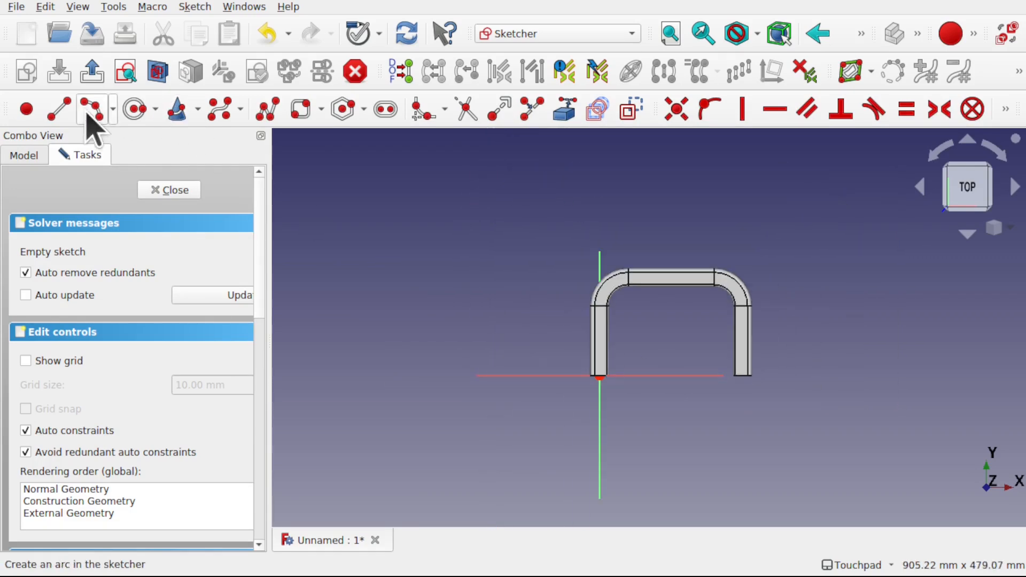
left_click(60, 110)
left_click(613, 430)
left_click(790, 470)
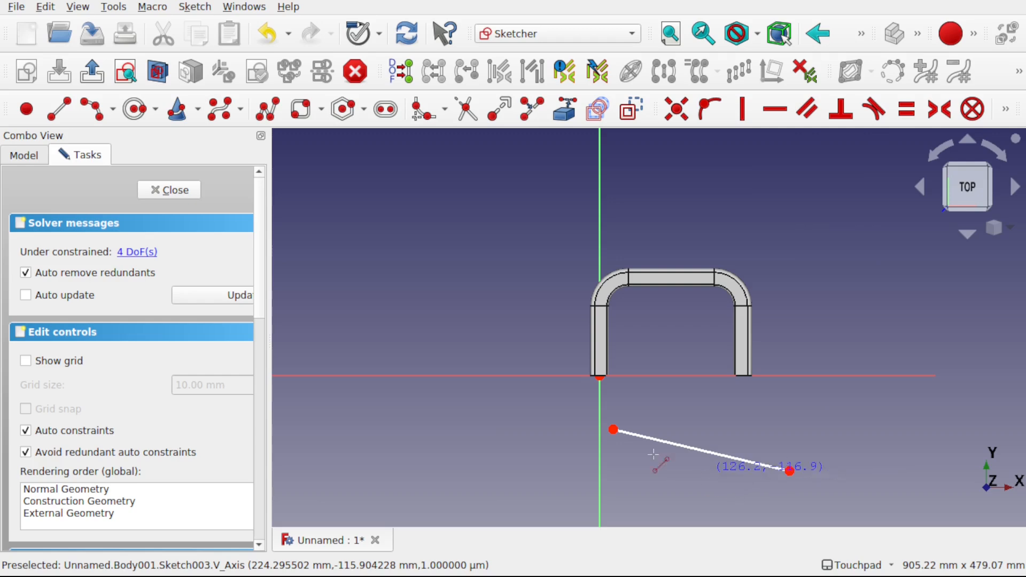
left_click(173, 191)
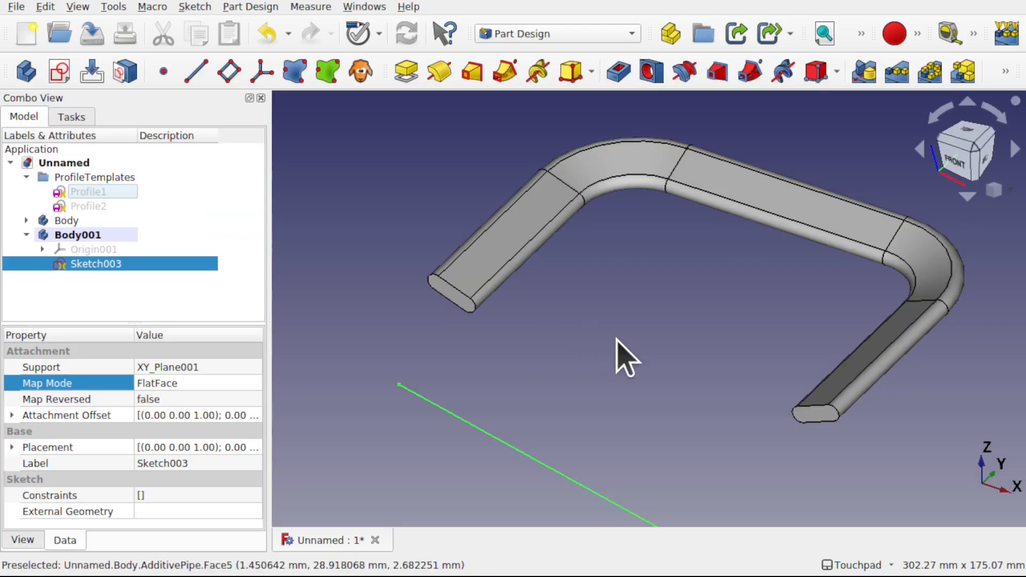
Clone the Profile1 template sketch in the Draft workbench and move the clone into Body001
scroll(616, 344, "down", 5)
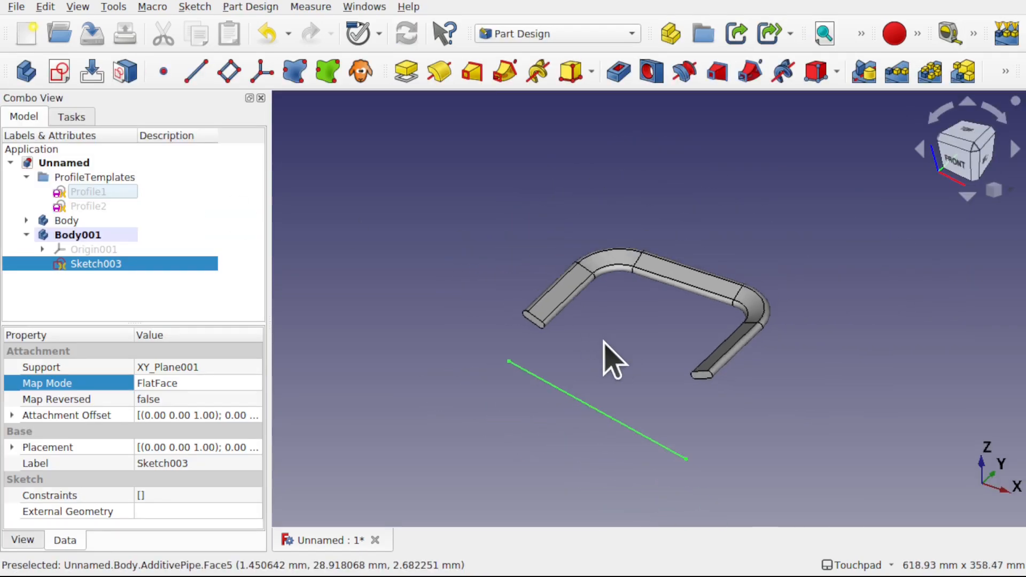
left_click(577, 416)
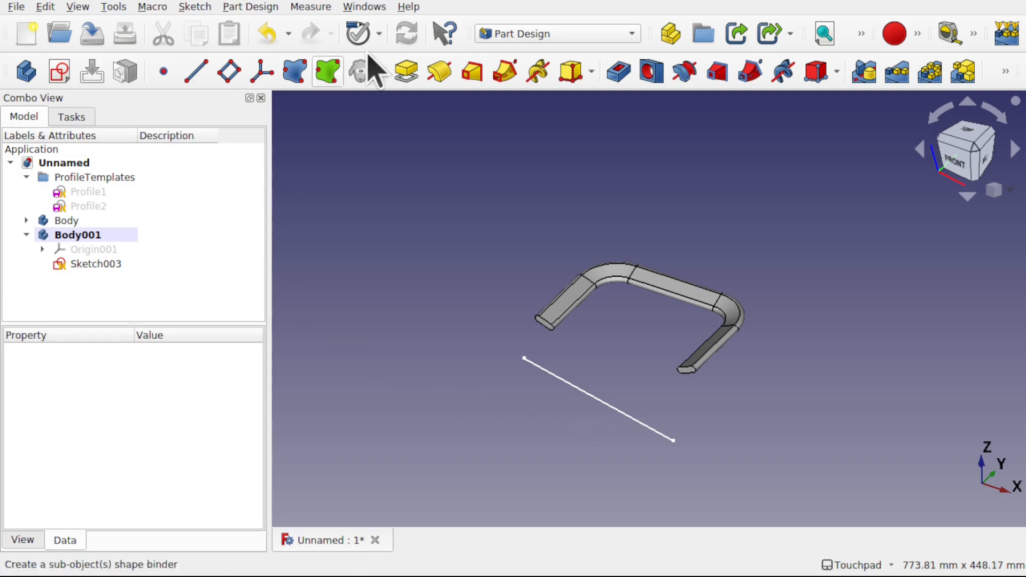
left_click(546, 35)
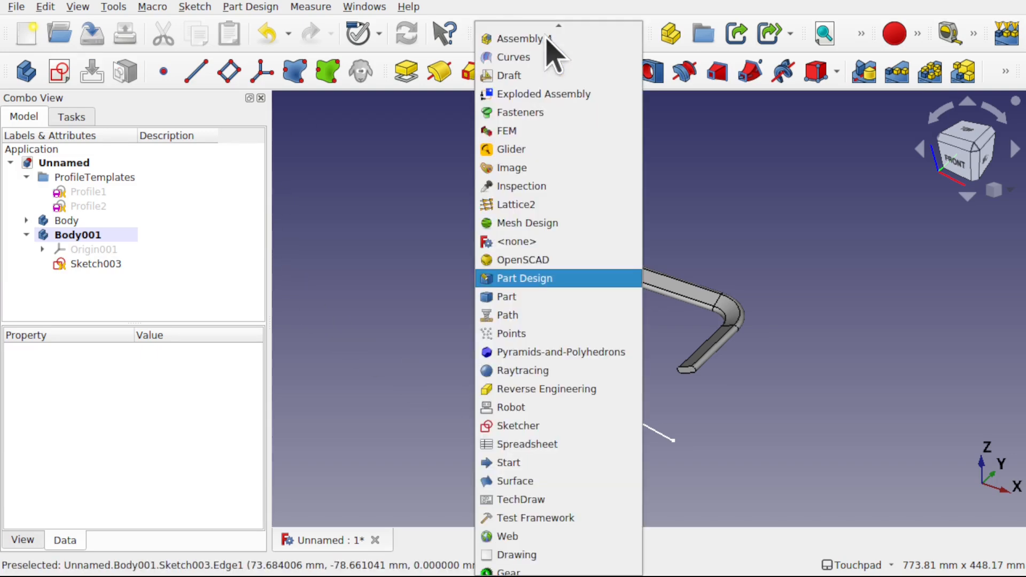
left_click(541, 75)
left_click(93, 193)
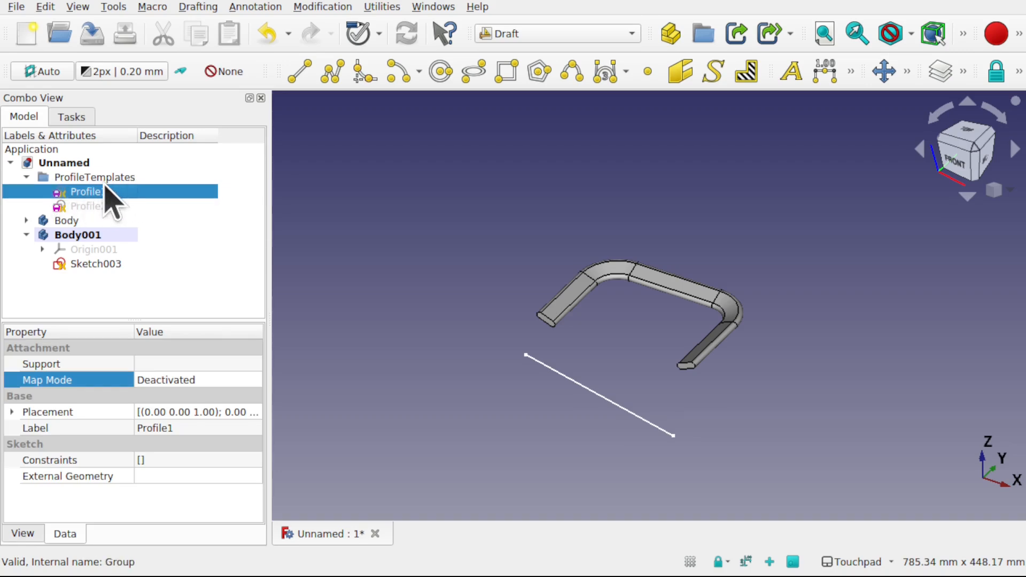
left_click(318, 7)
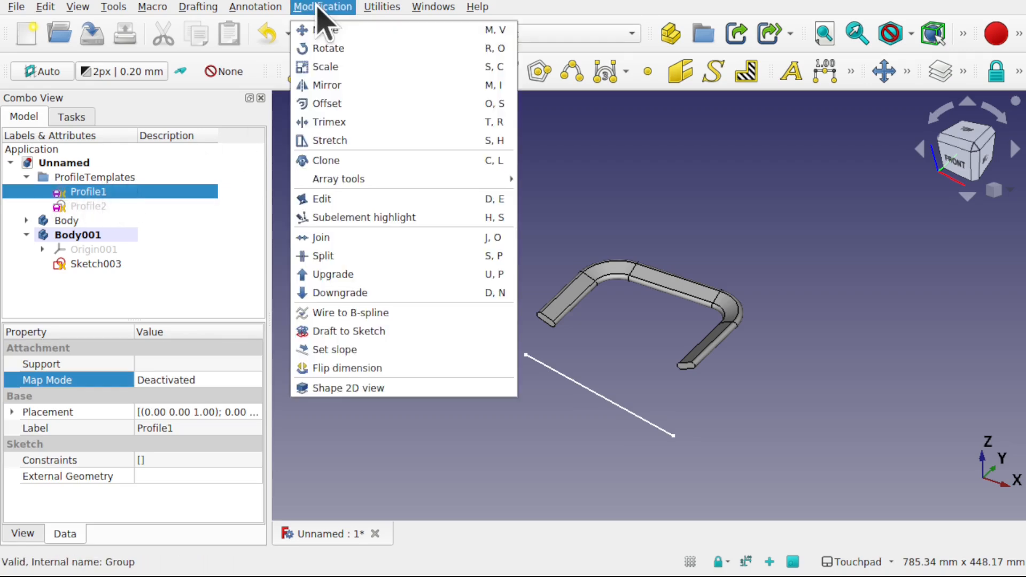
left_click(342, 164)
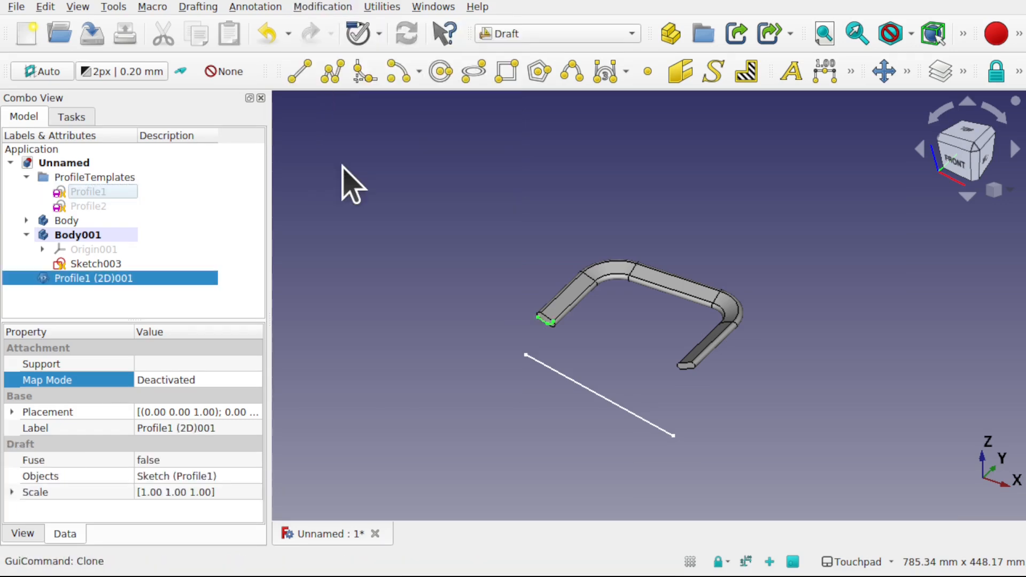
left_click_drag(76, 278, 101, 235)
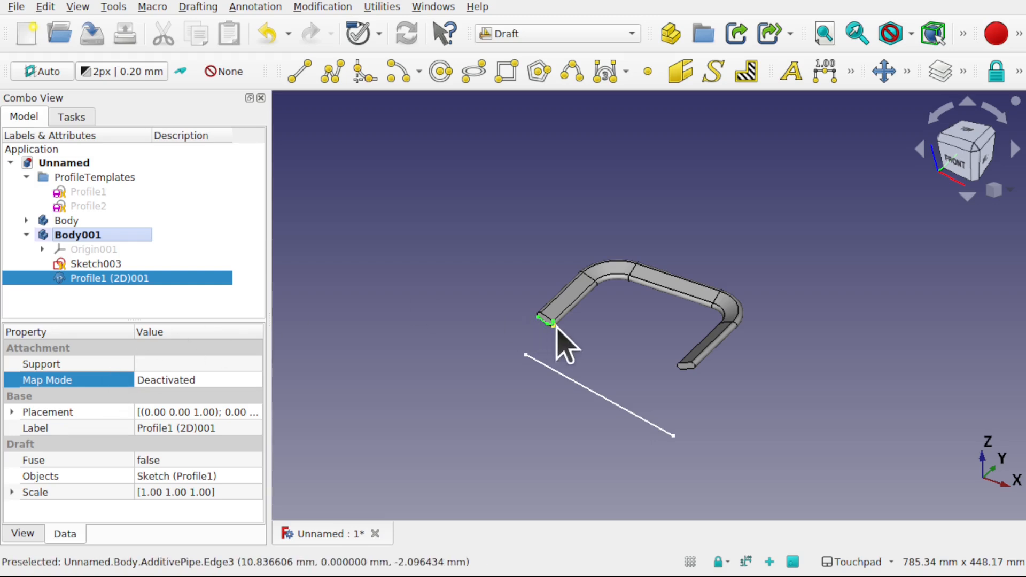
Attach the cloned profile to the start vertex and edge of the Sketch003 line using the Normal to edge mode
scroll(555, 328, "up", 10)
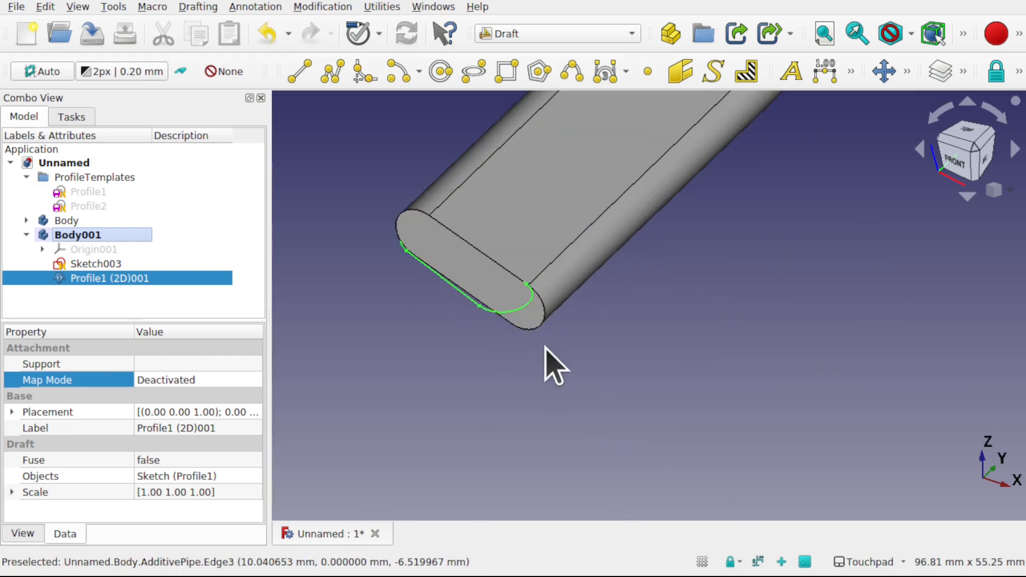
scroll(545, 348, "down", 9)
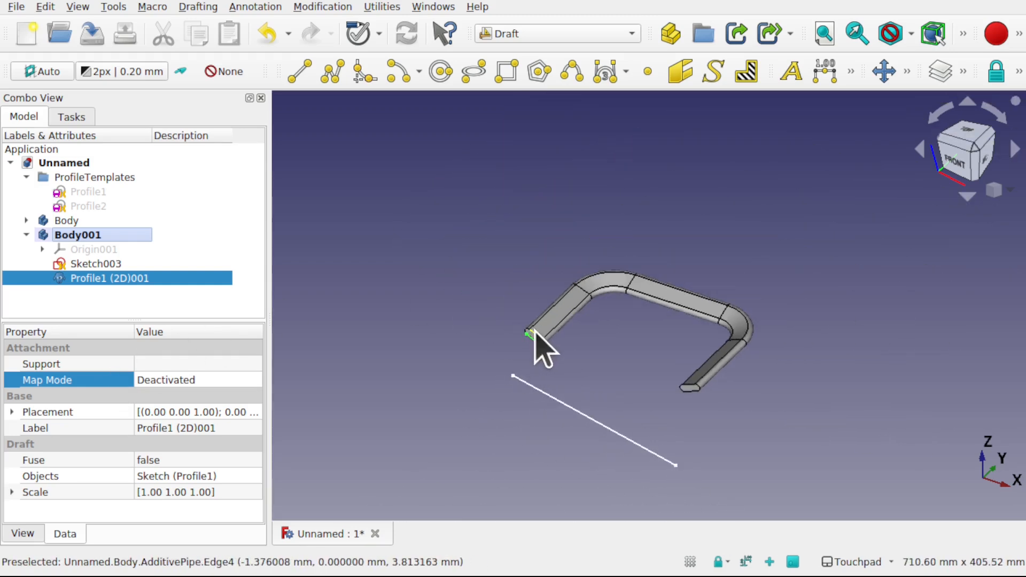
left_click(252, 380)
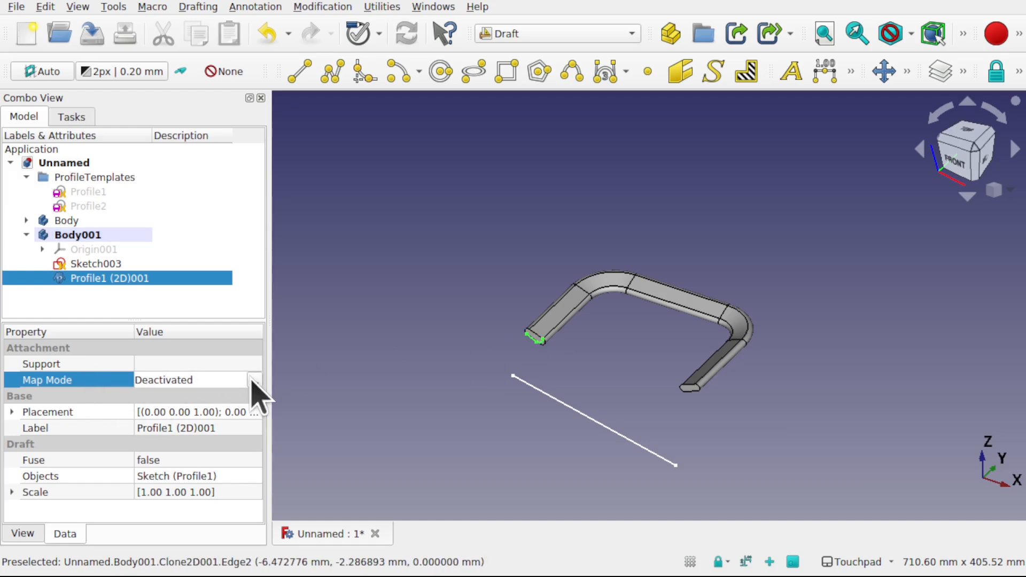
left_click(254, 380)
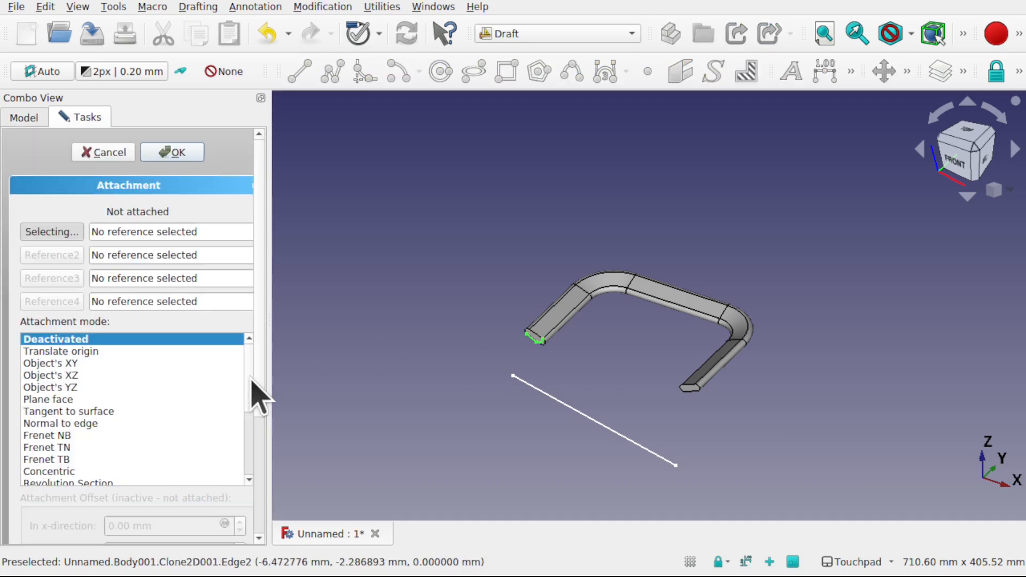
left_click(512, 376)
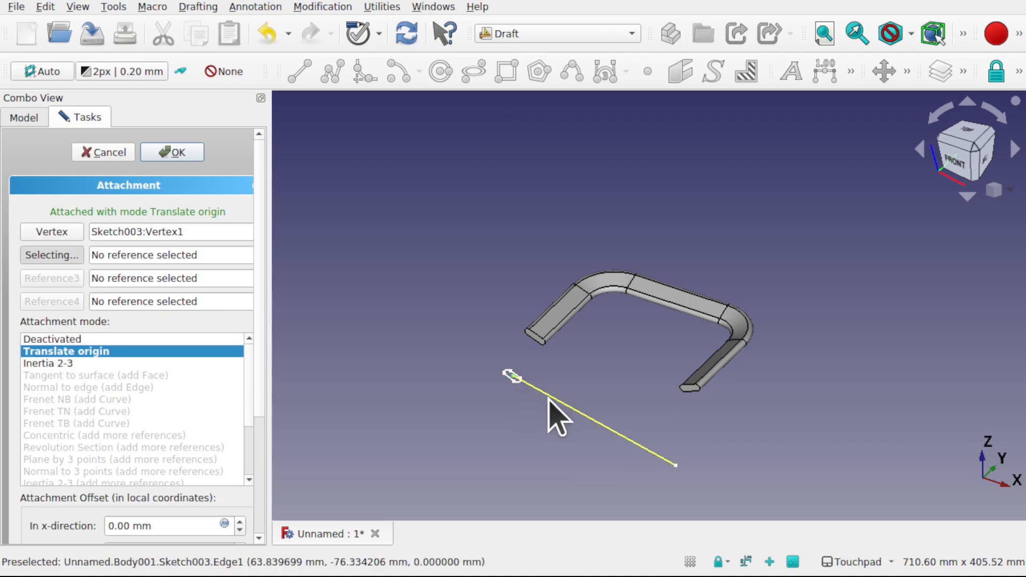
left_click(58, 255)
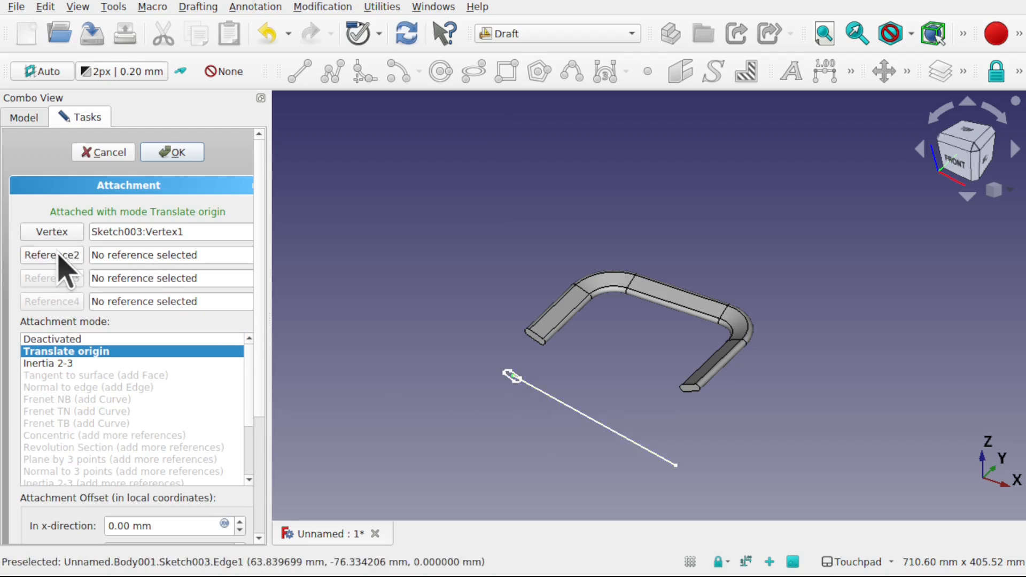
left_click(50, 256)
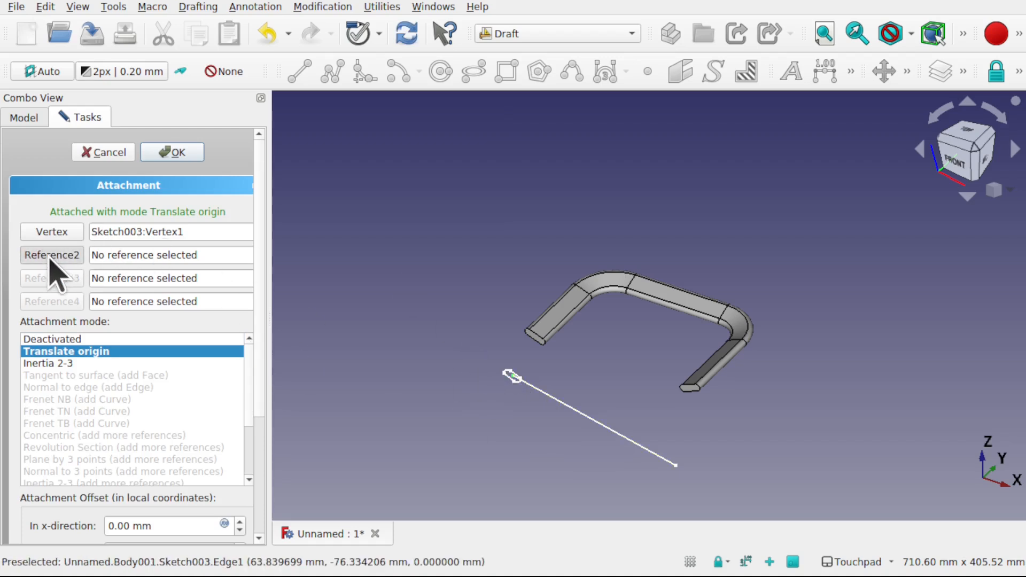
left_click(568, 407)
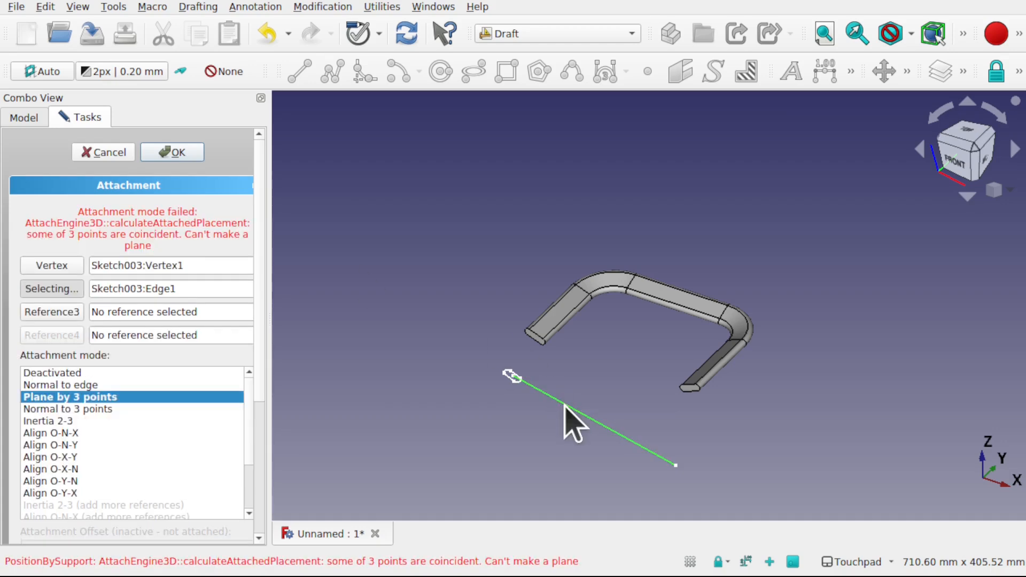
left_click(80, 393)
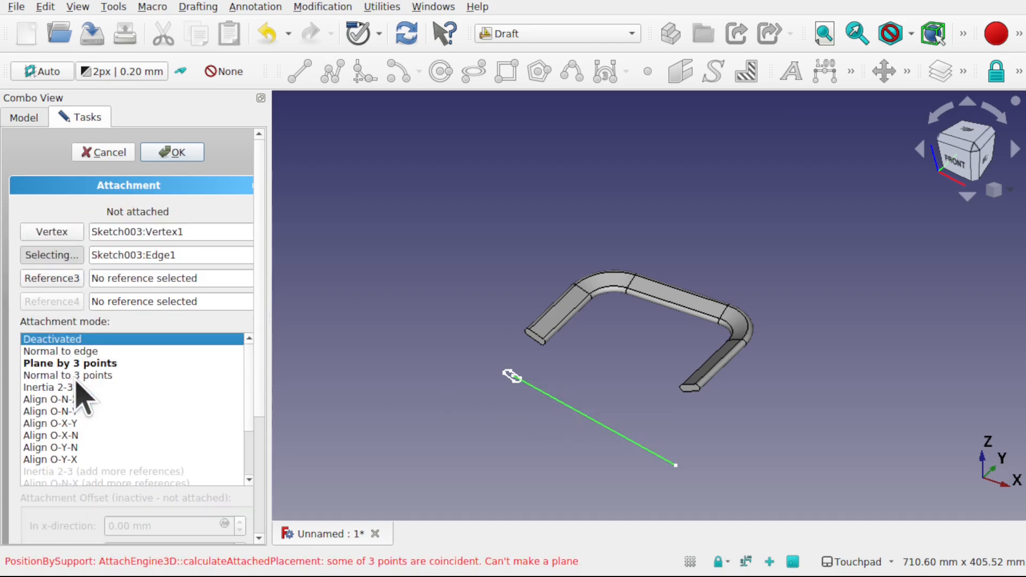
left_click(77, 363)
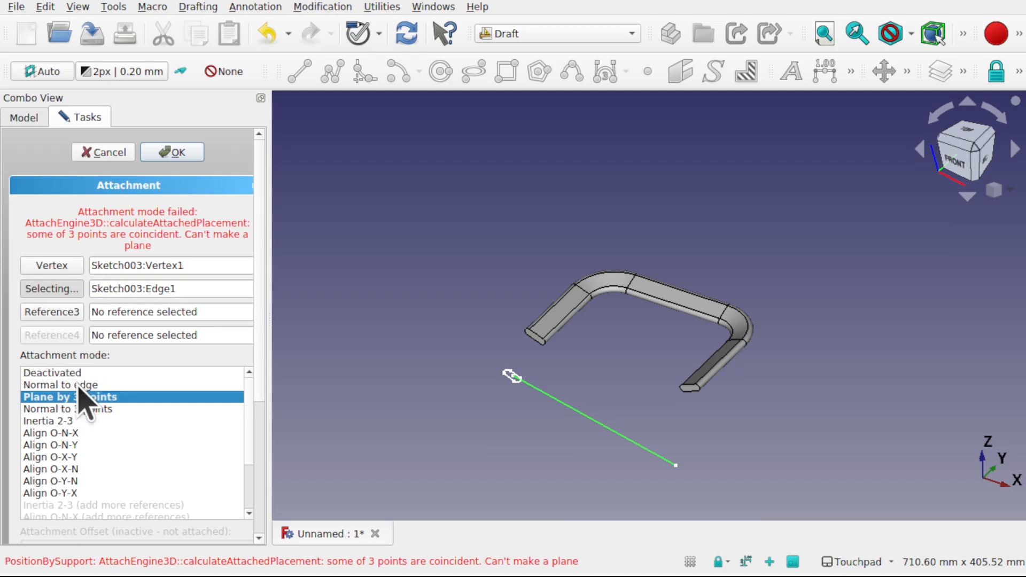
left_click(79, 384)
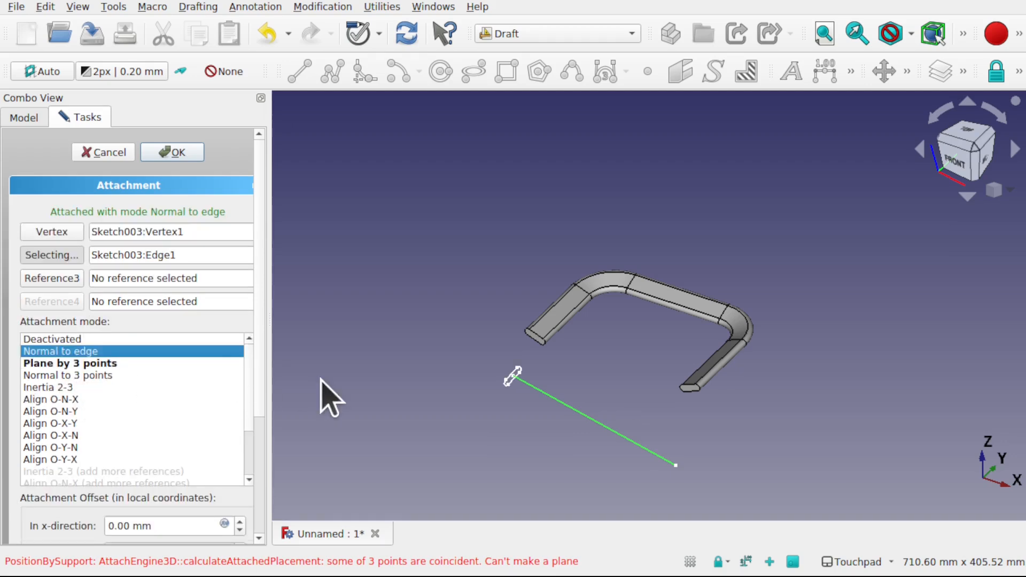
scroll(543, 409, "up", 5)
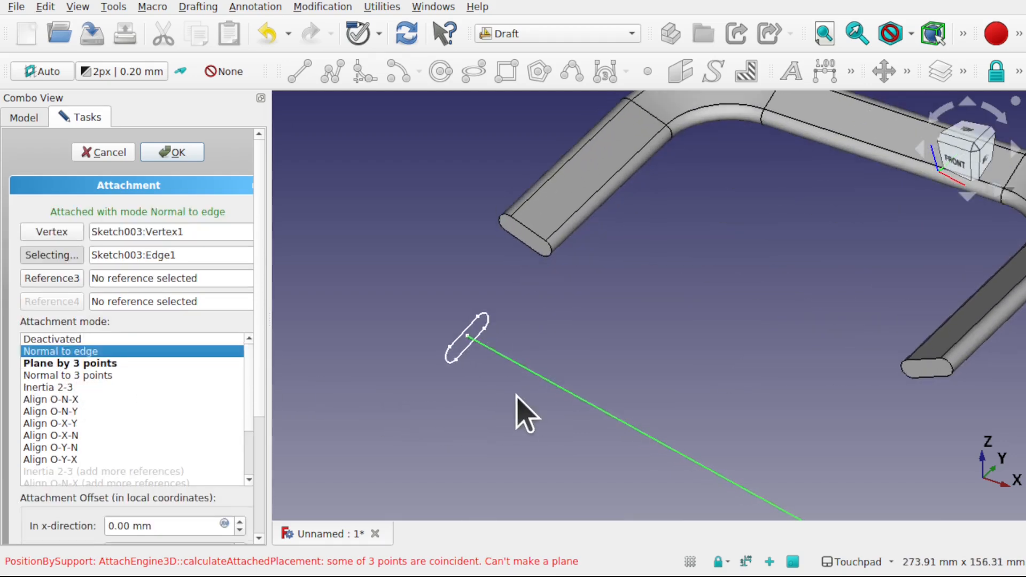
left_click(169, 152)
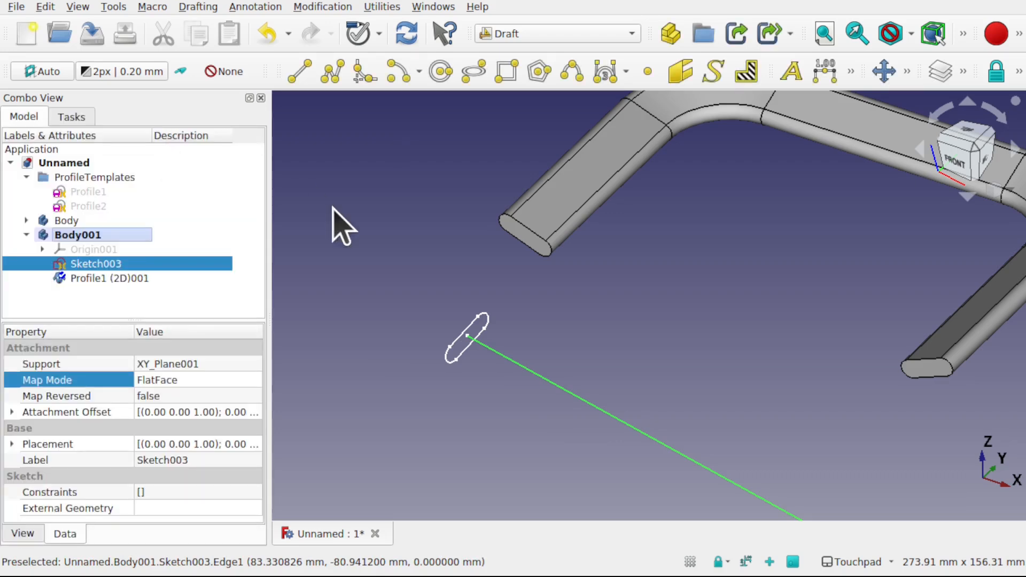
Create an additive pipe in Part Design, sweeping the cloned profile along the Sketch003 line
left_click(547, 33)
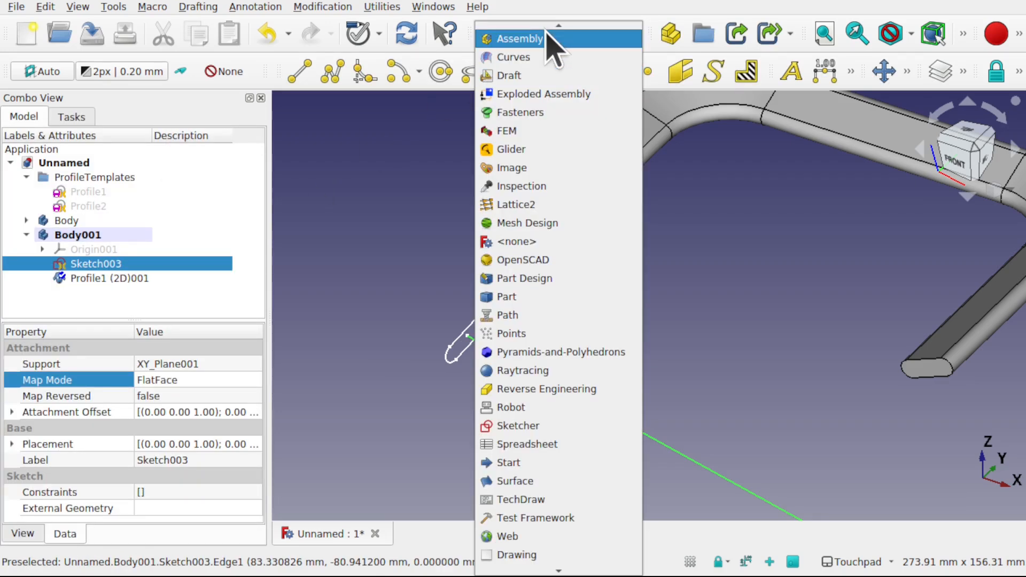
left_click(541, 279)
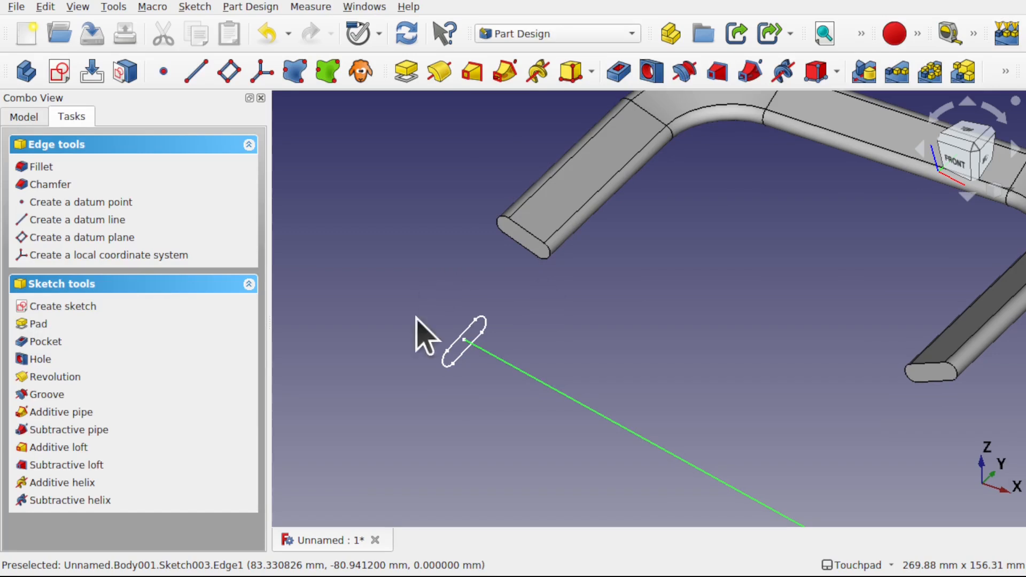
left_click(453, 342)
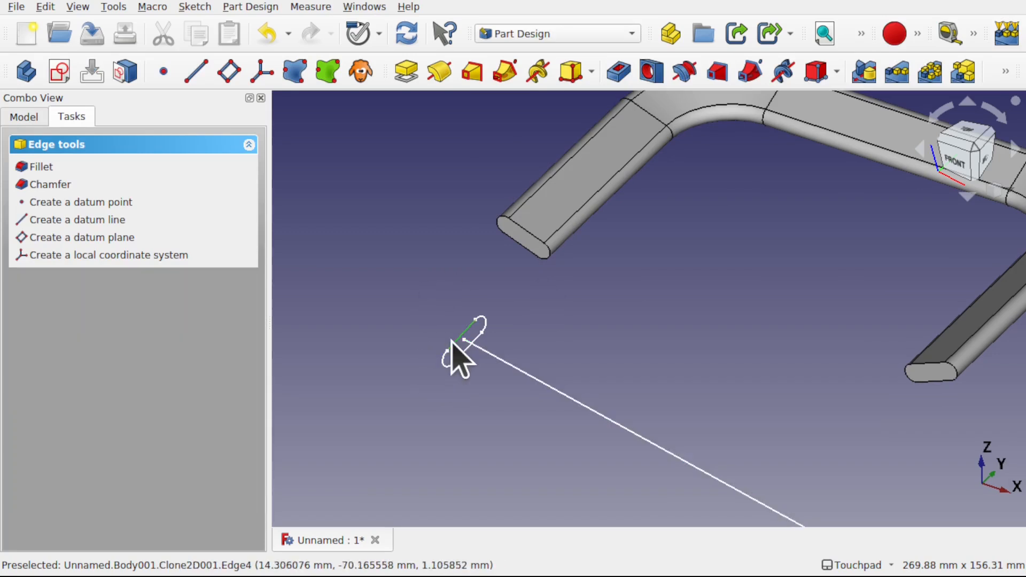
left_click(505, 80)
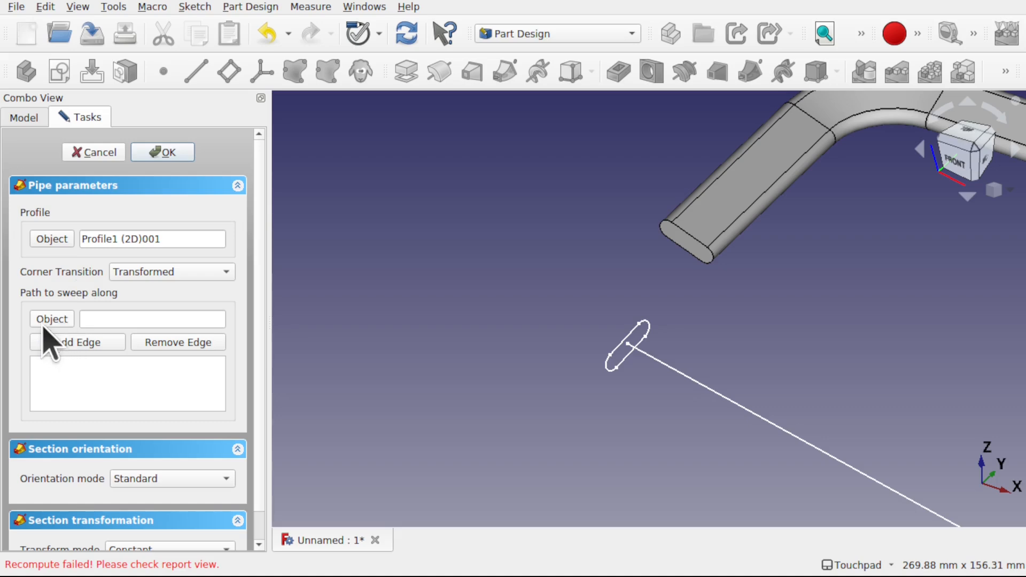
left_click(674, 370)
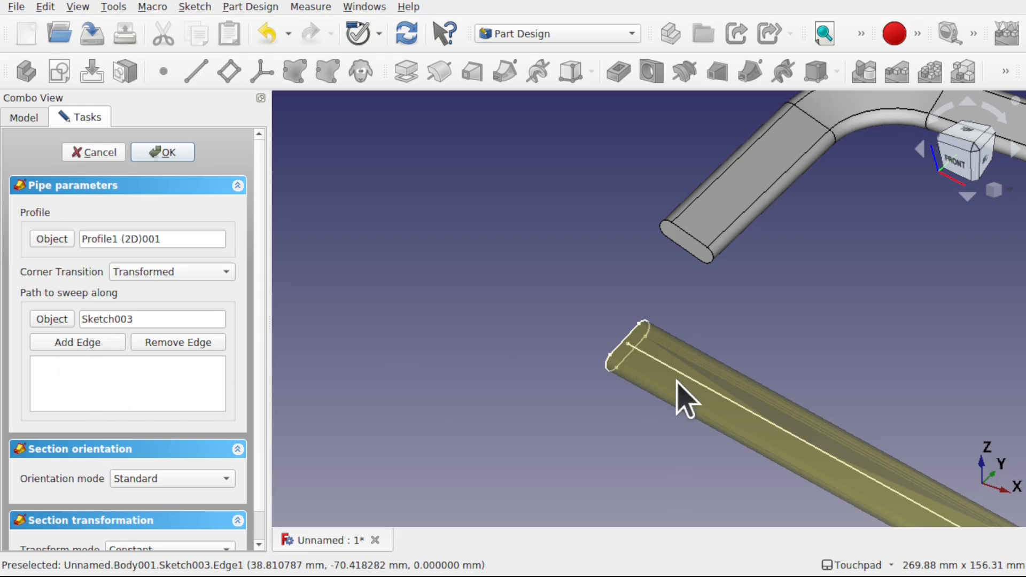
scroll(641, 337, "down", 3)
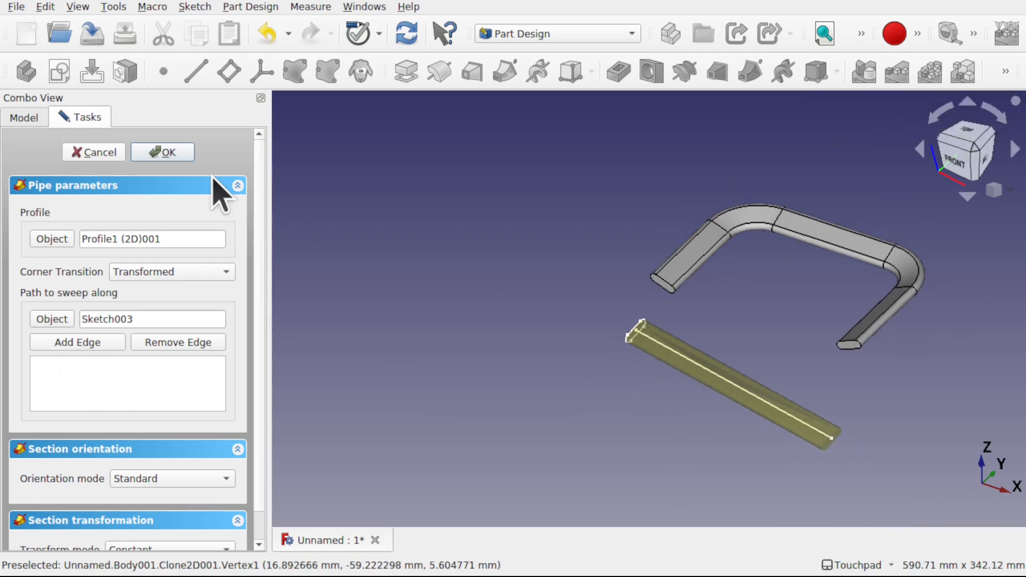
left_click(162, 152)
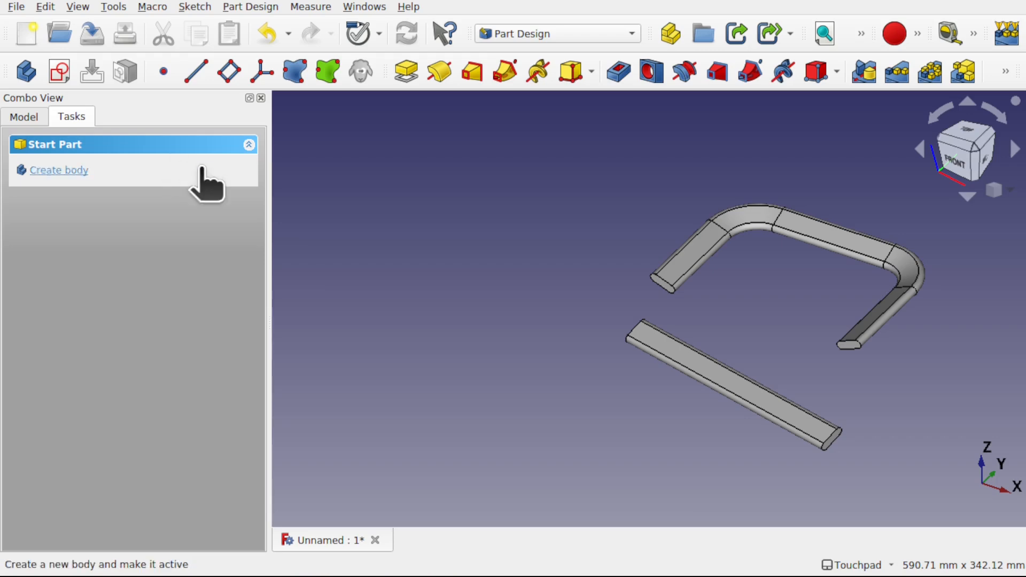
Reopen the Profile1 template sketch for editing and delete the whole slot
left_click(22, 117)
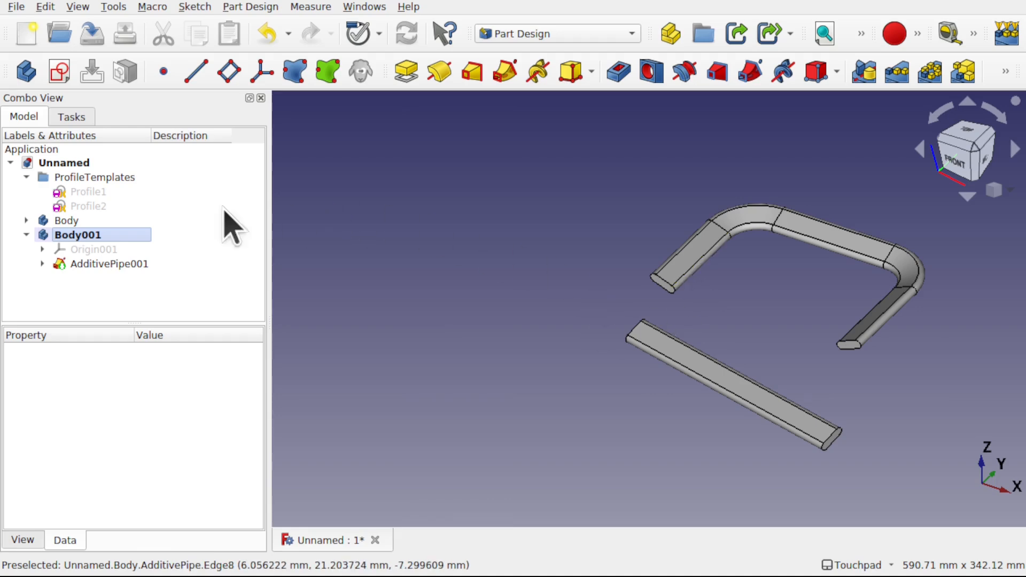
double_click(83, 192)
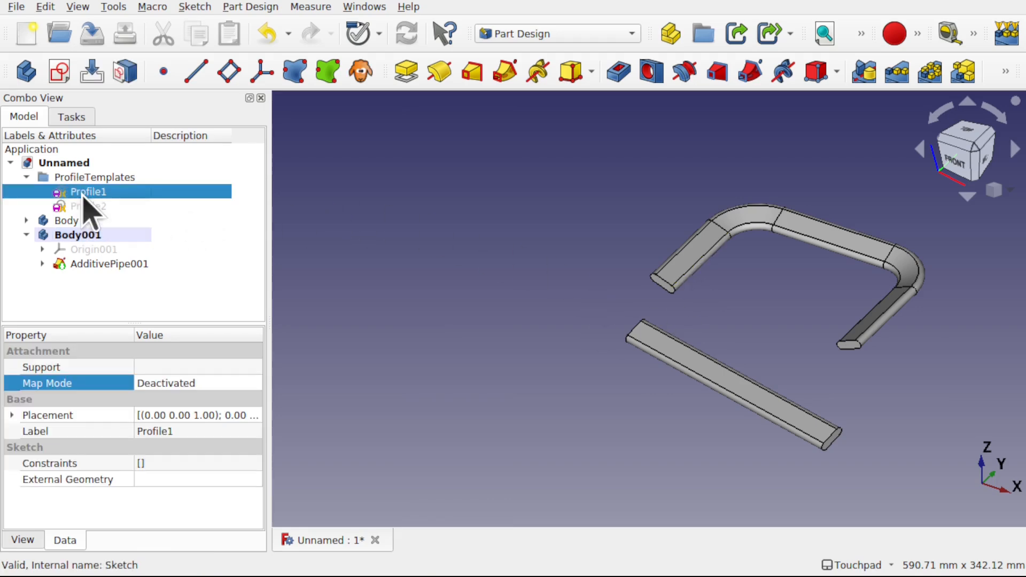
scroll(671, 321, "up", 10)
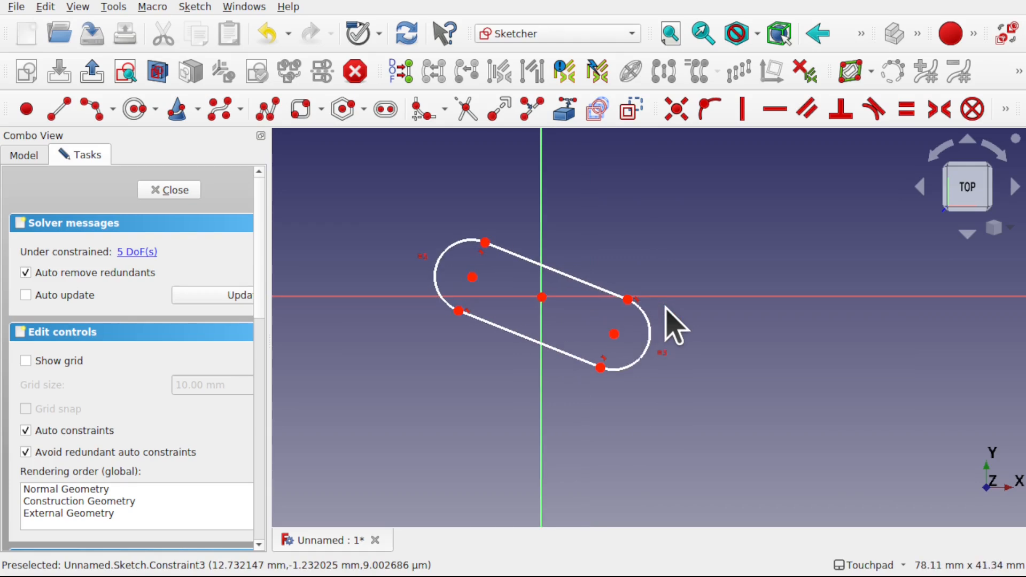
left_click_drag(394, 198, 690, 409)
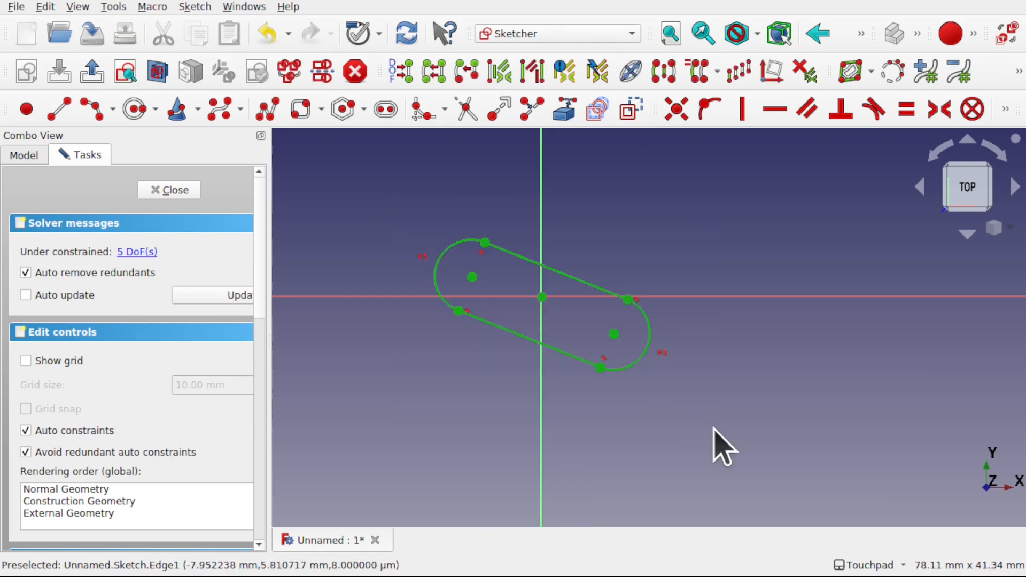
key("Delete")
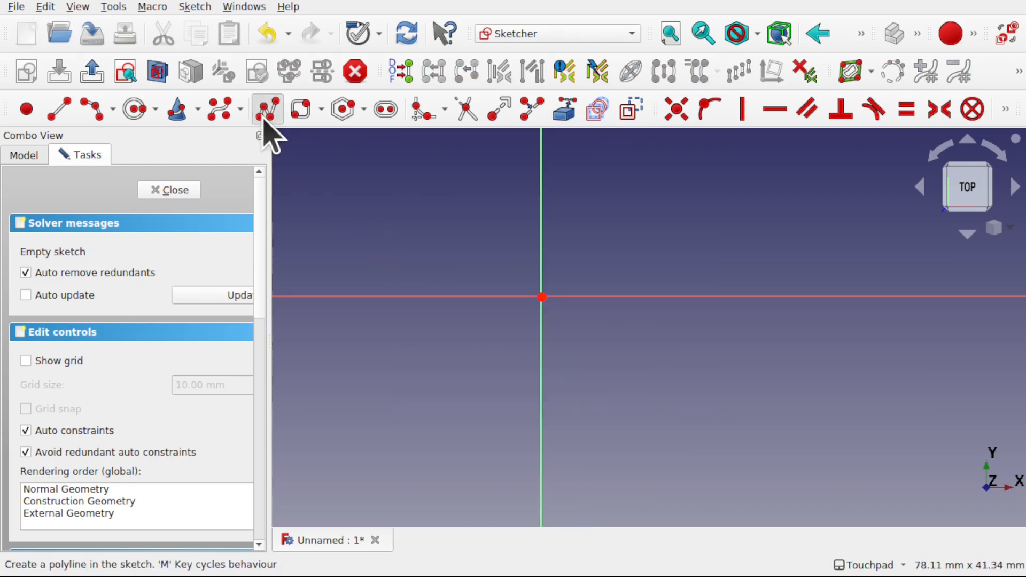
Draw an irregular closed six-sided polyline around the origin in Profile1, its closing side about 14 mm long, and close the sketch
left_click(267, 110)
left_click(445, 296)
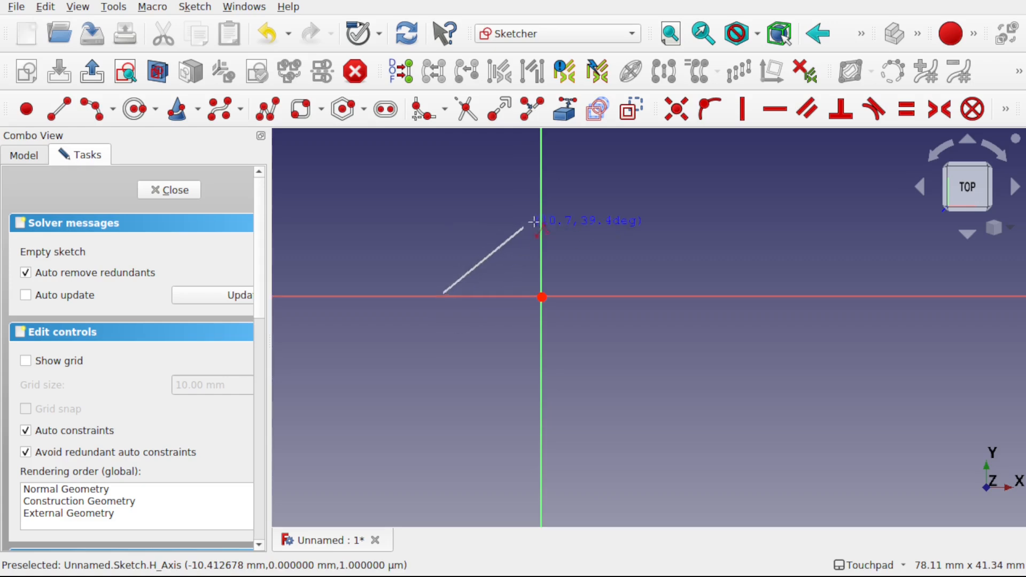
left_click(588, 203)
left_click(661, 360)
left_click(597, 432)
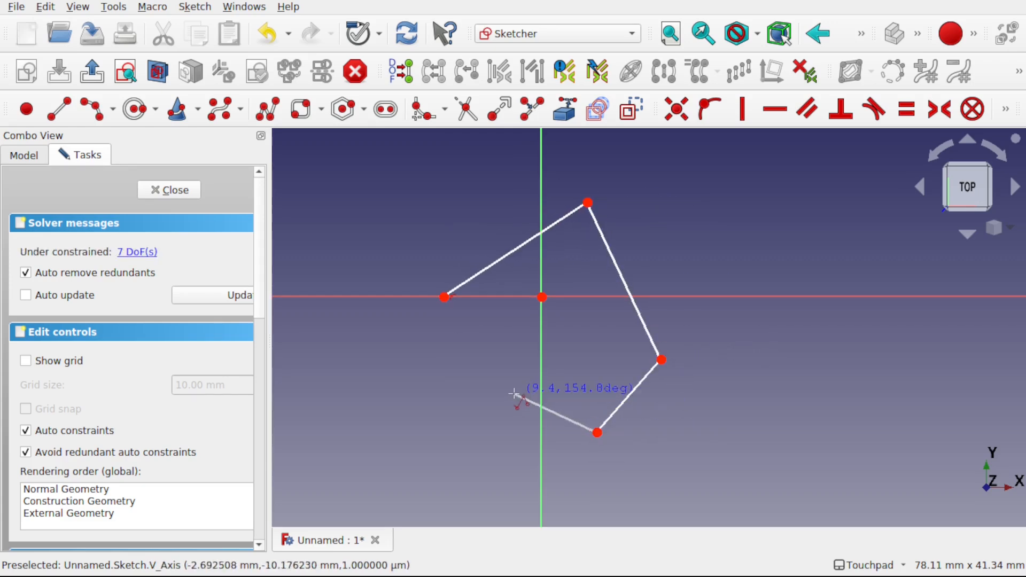
left_click(498, 391)
left_click(431, 427)
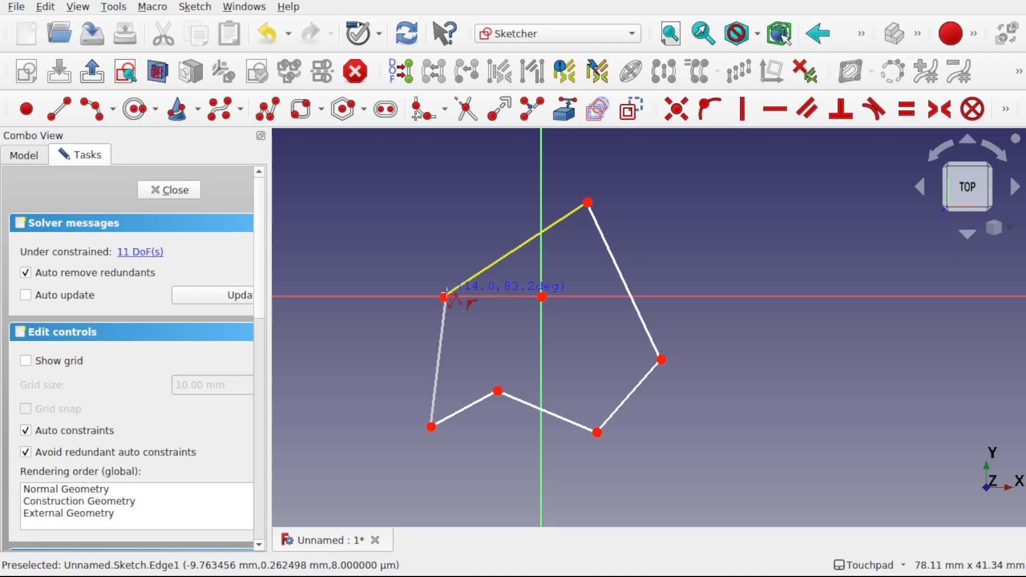
left_click(445, 296)
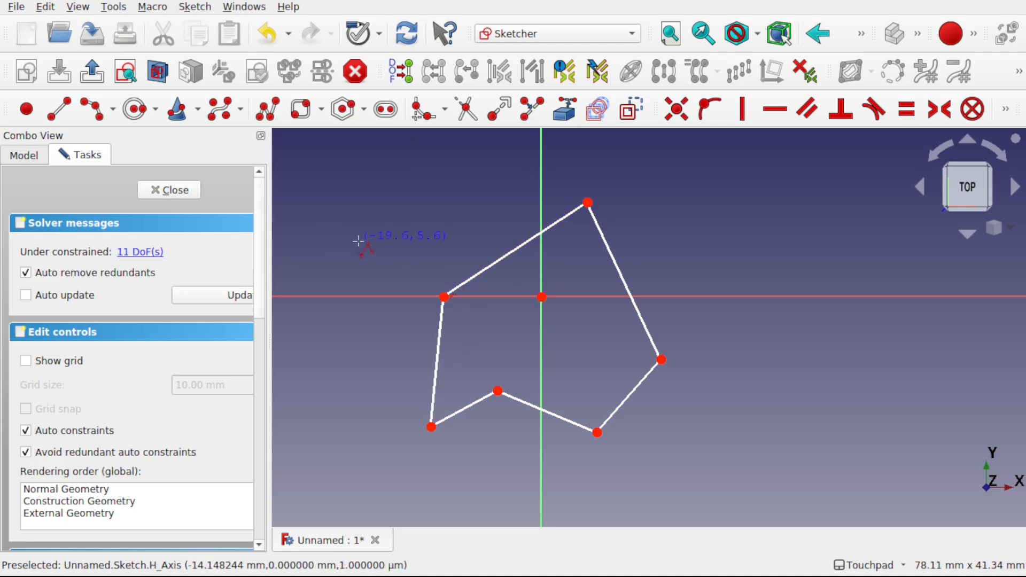
left_click(170, 190)
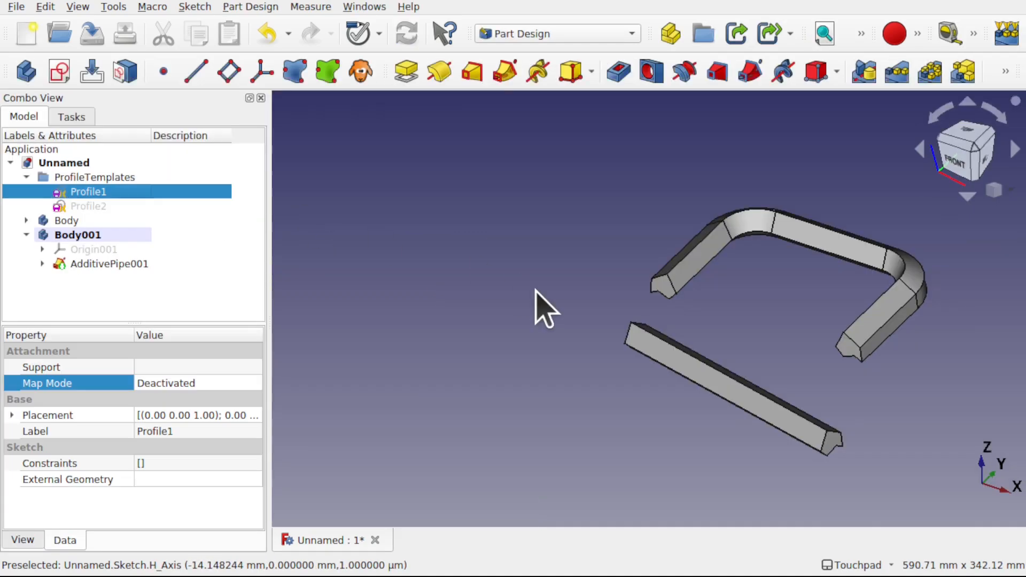
middle_click_drag(841, 350, 689, 201)
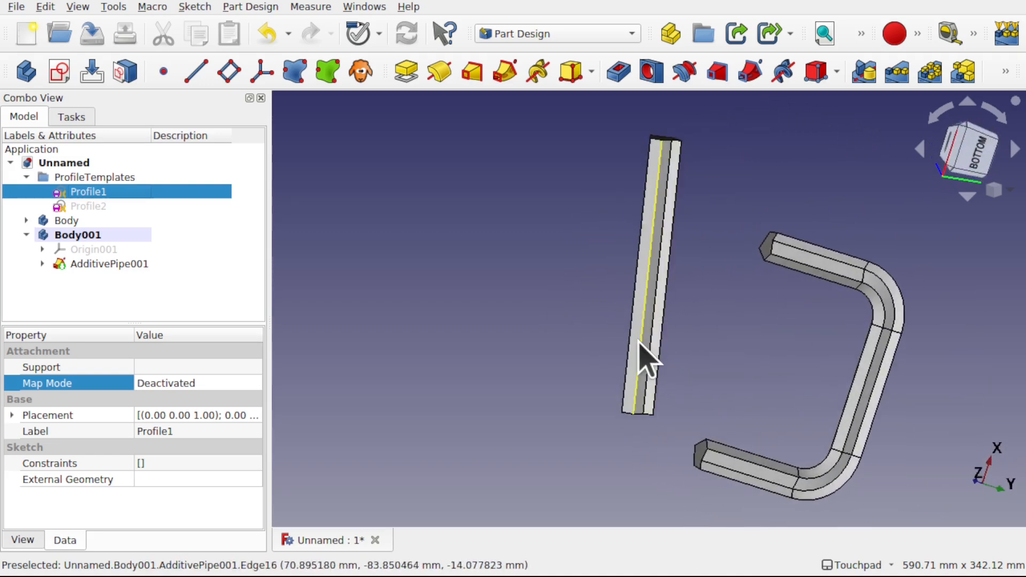
middle_click_drag(778, 470, 818, 346)
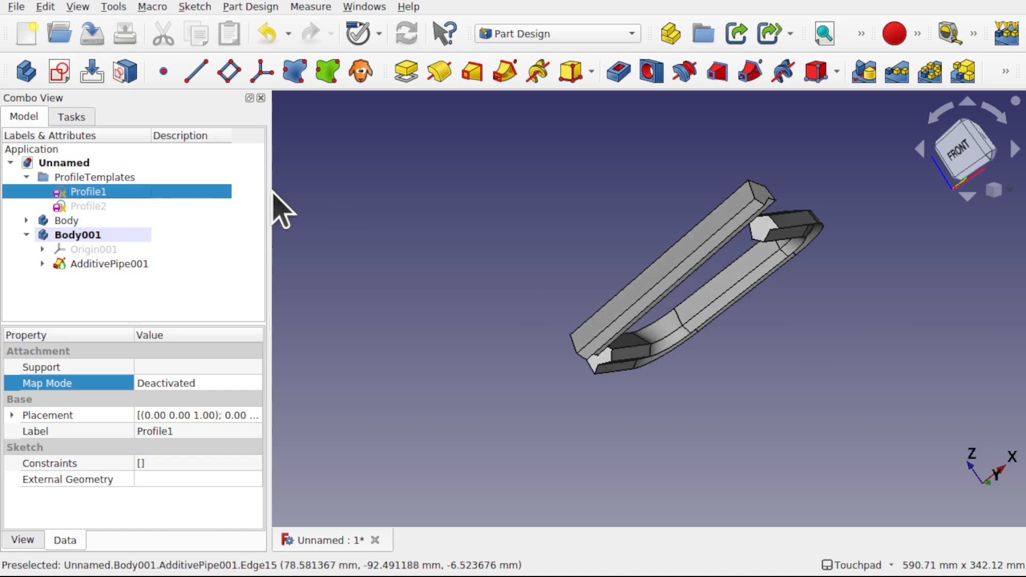